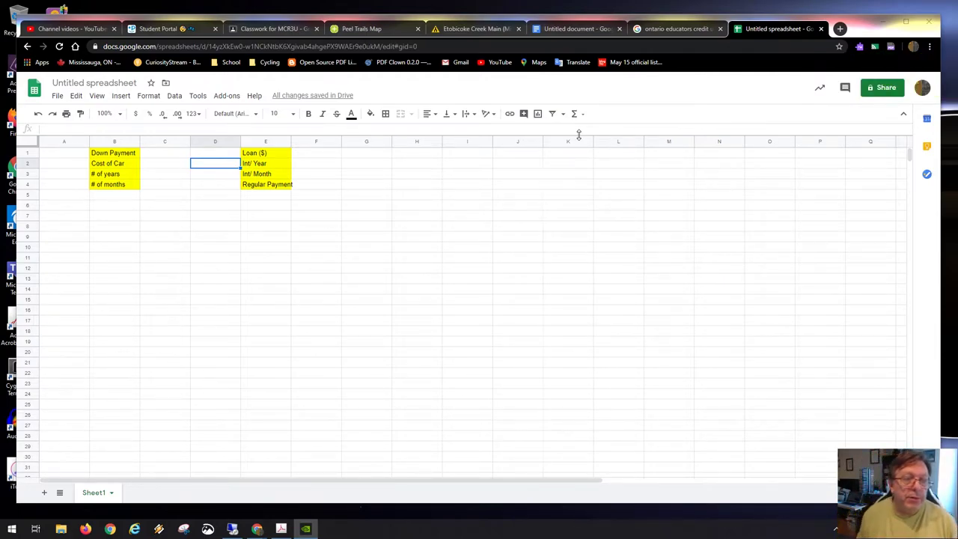
Rename the untitled spreadsheet as "Amortization table"
click(116, 83)
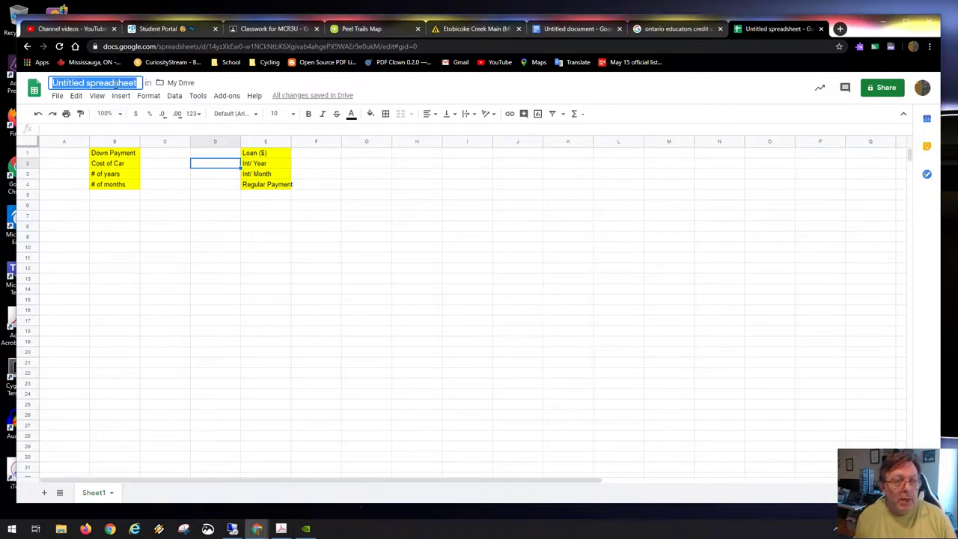
text(Am)
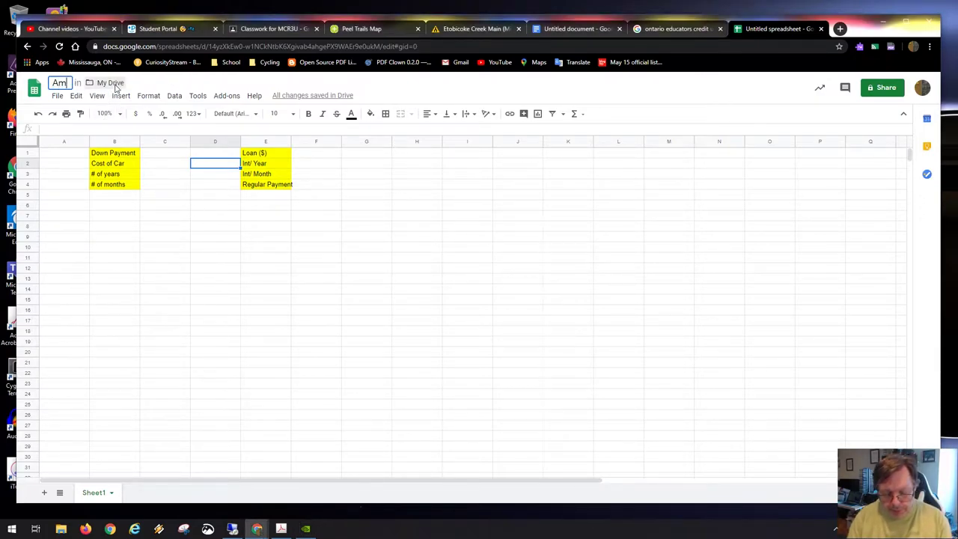
text(ortiz)
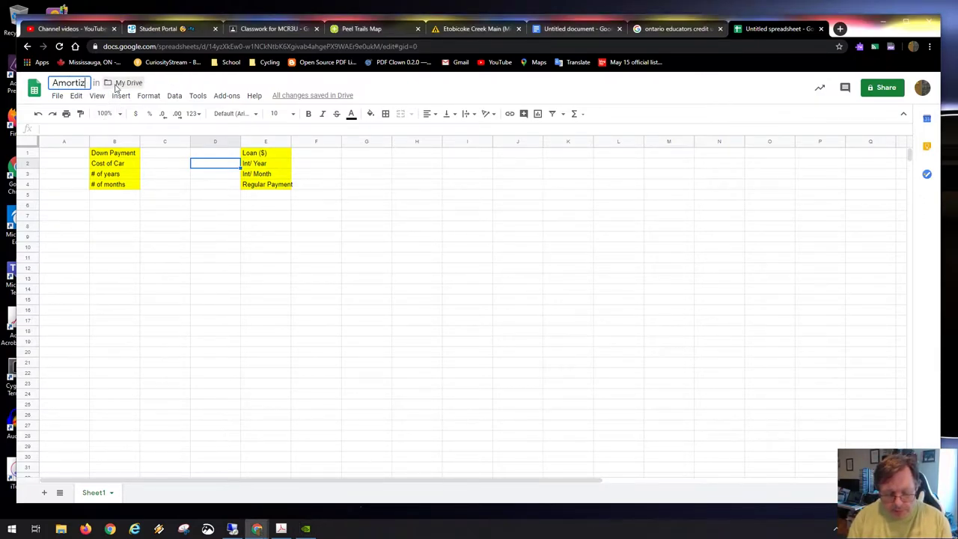
text(ation table)
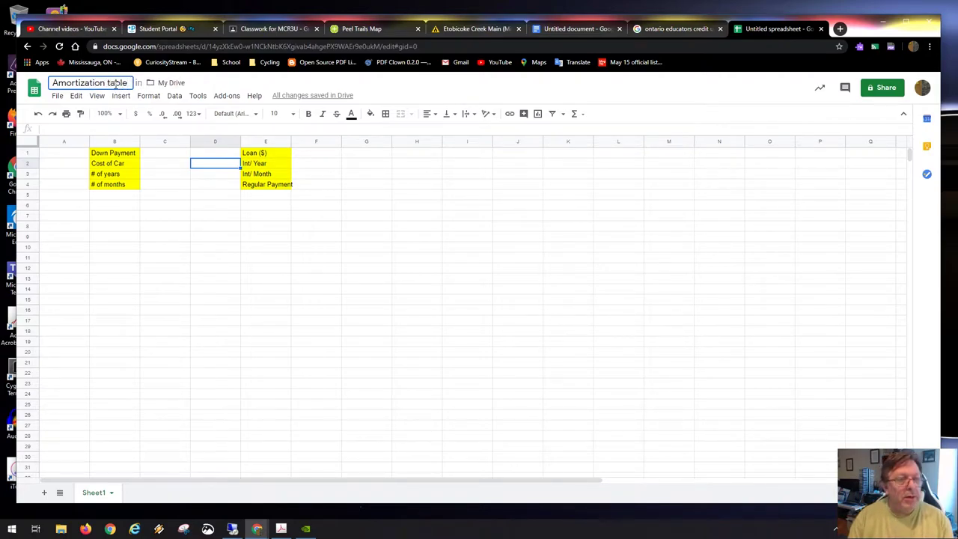
key(Return)
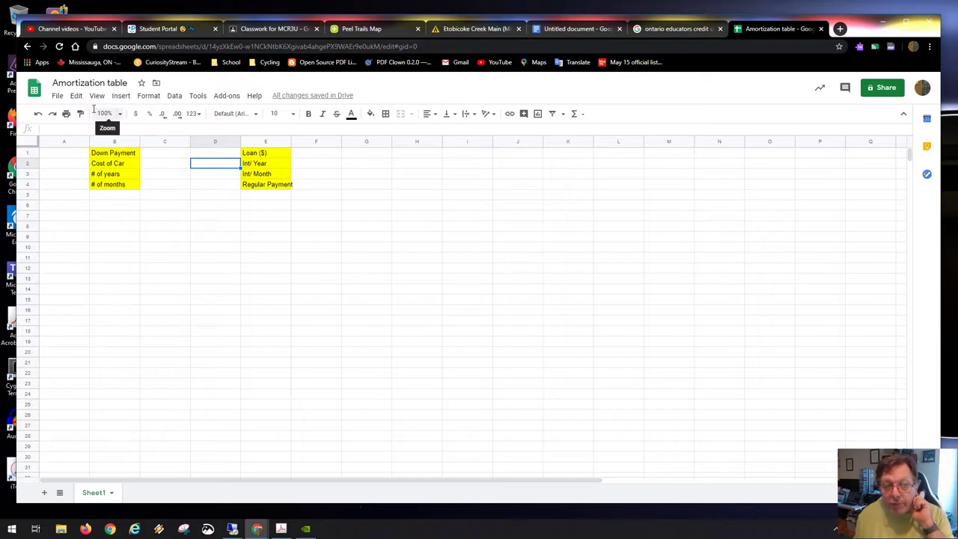
Enter 21000 in cell A2 as the cost of the car
click(80, 166)
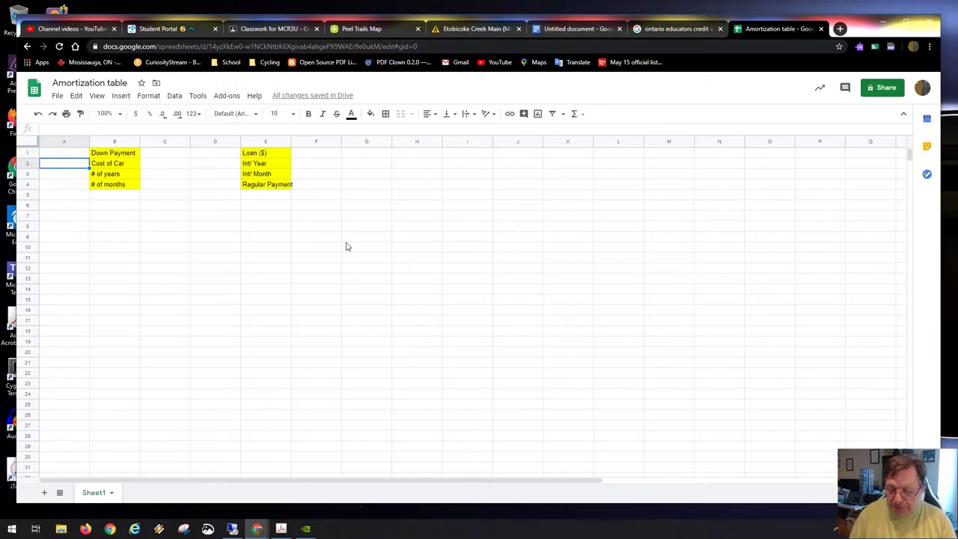
text(21)
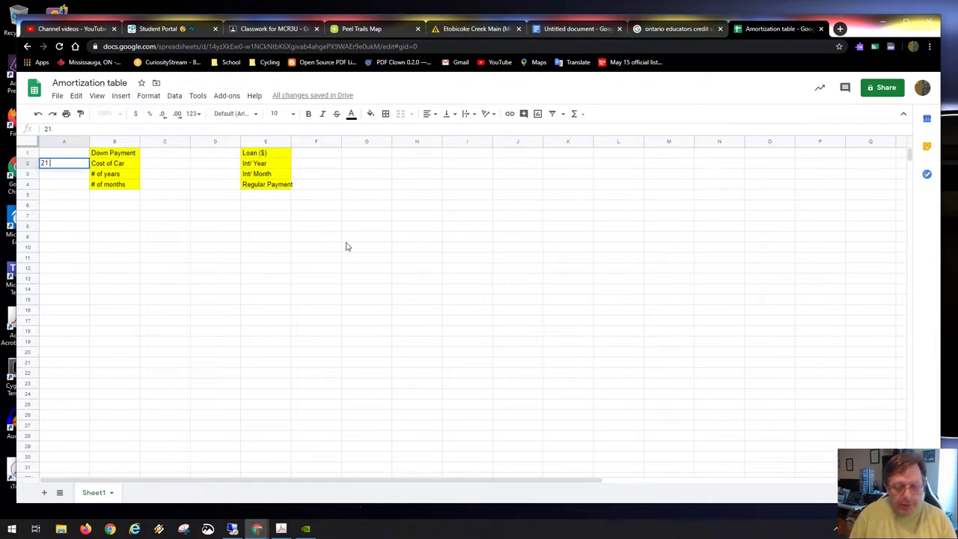
text(000)
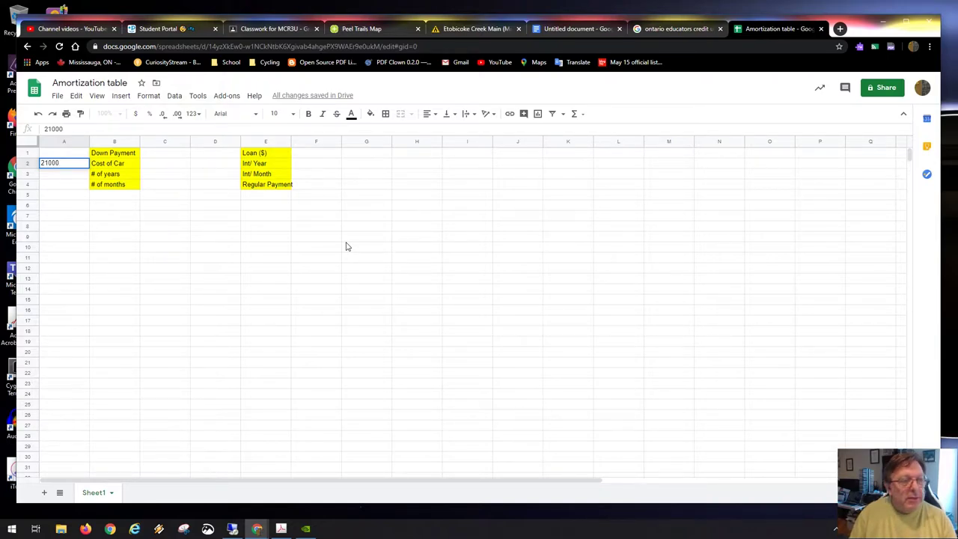
key(Return)
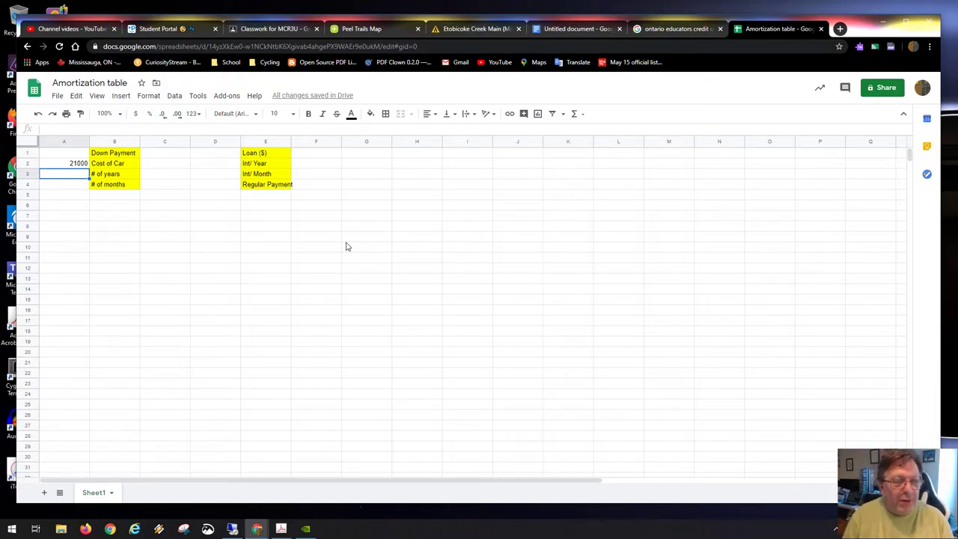
Enter 5000 in cell A1 as the down payment
key(Up)
key(Up)
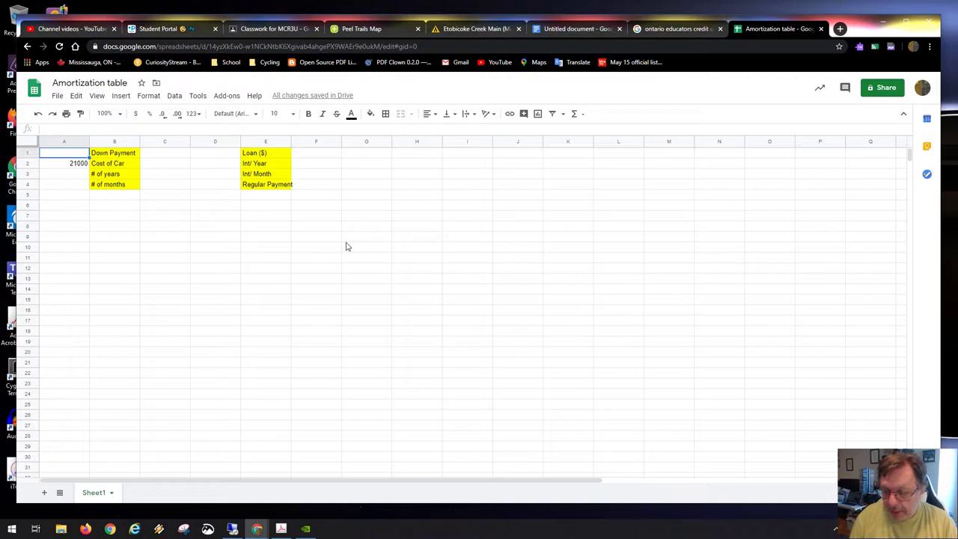
text(5000)
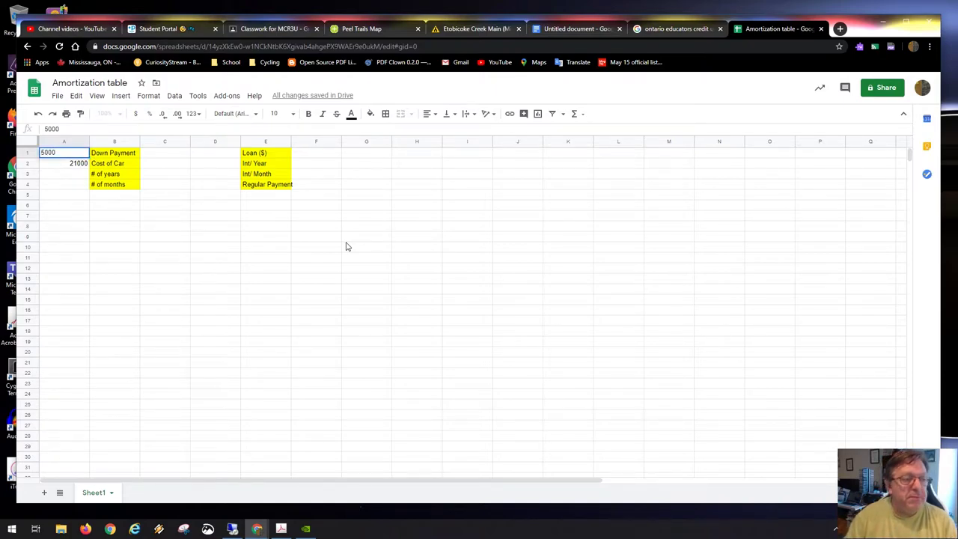
key(Return)
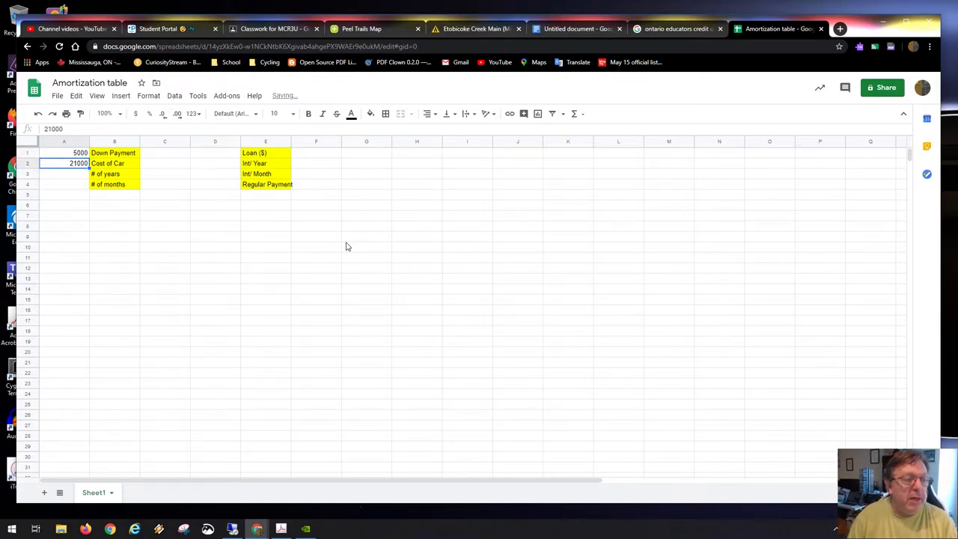
Set the down payment in cell A1 to 3000
key(Up)
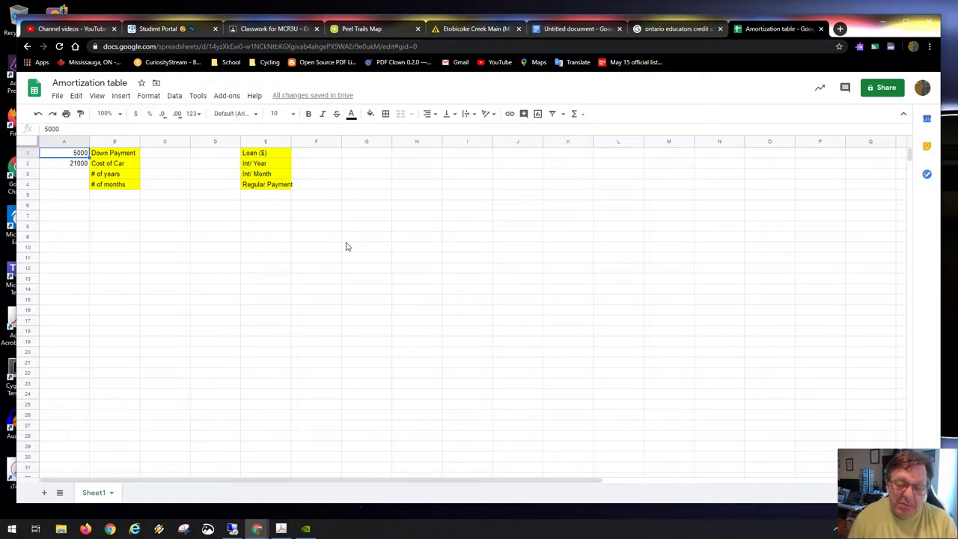
text(3000)
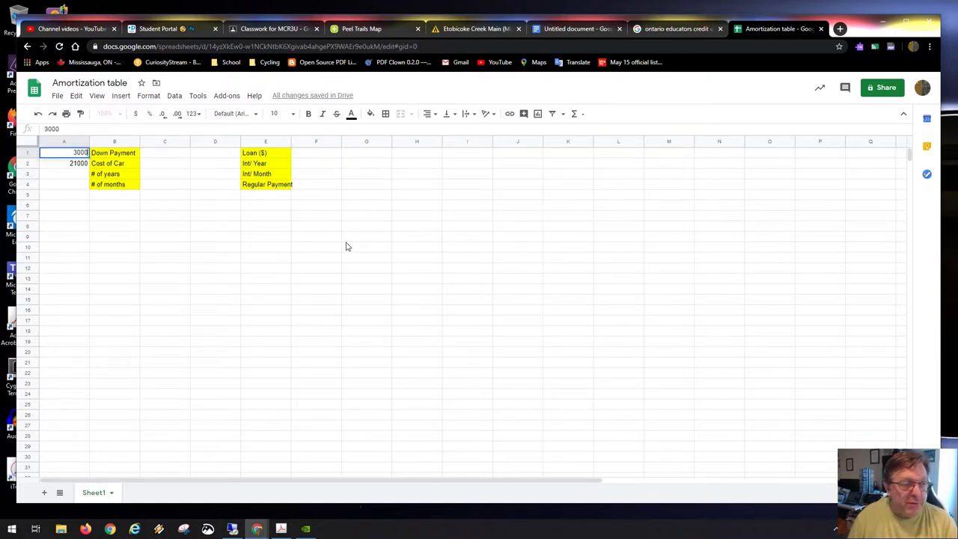
key(Return)
Enter 5 in cell A3 as the number of years
key(Down)
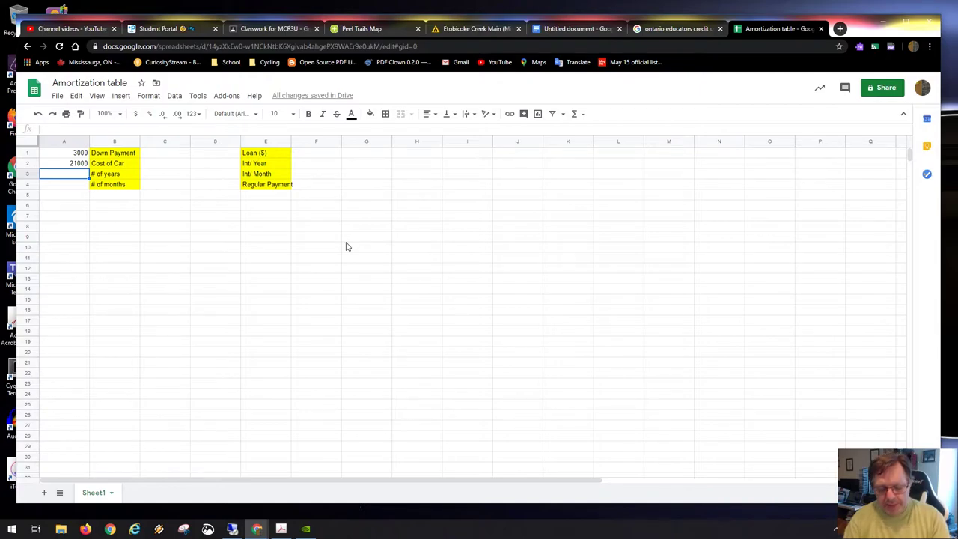
text(5)
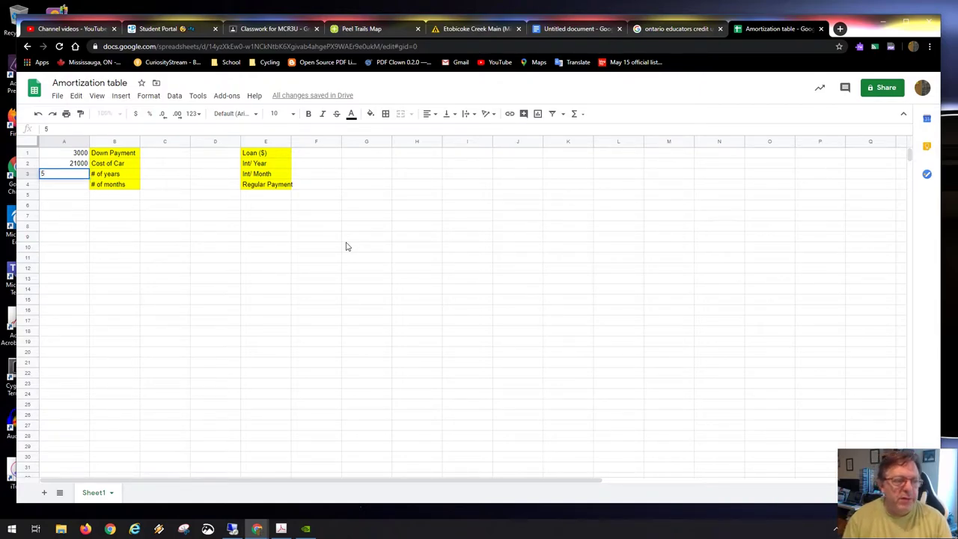
key(Return)
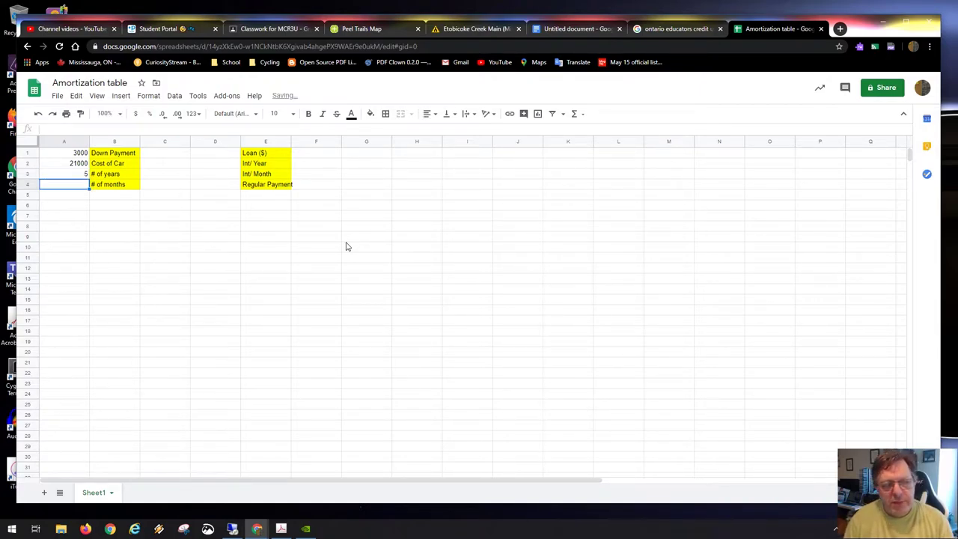
Calculate the number of months in cell A4 with the formula =A3*12
text(=)
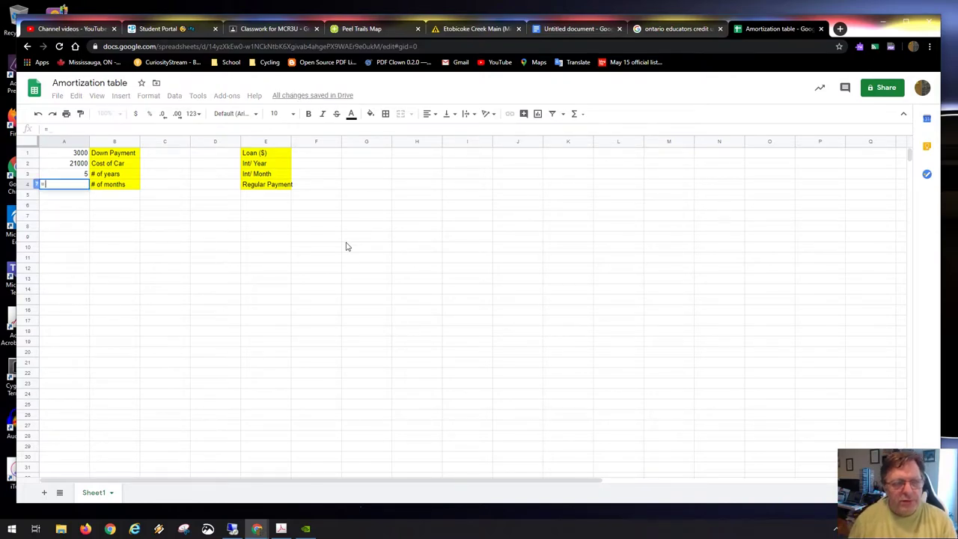
click(64, 176)
text(*)
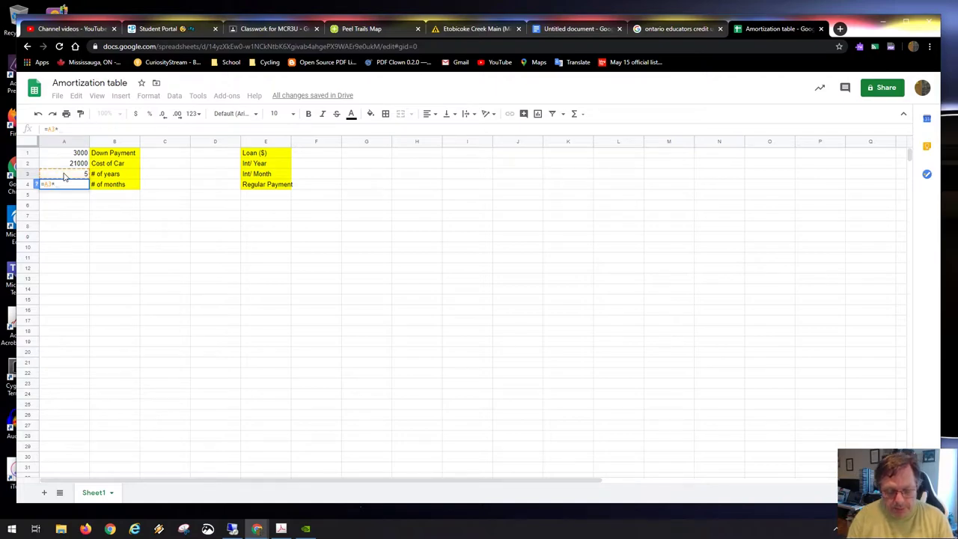
text(12)
key(Return)
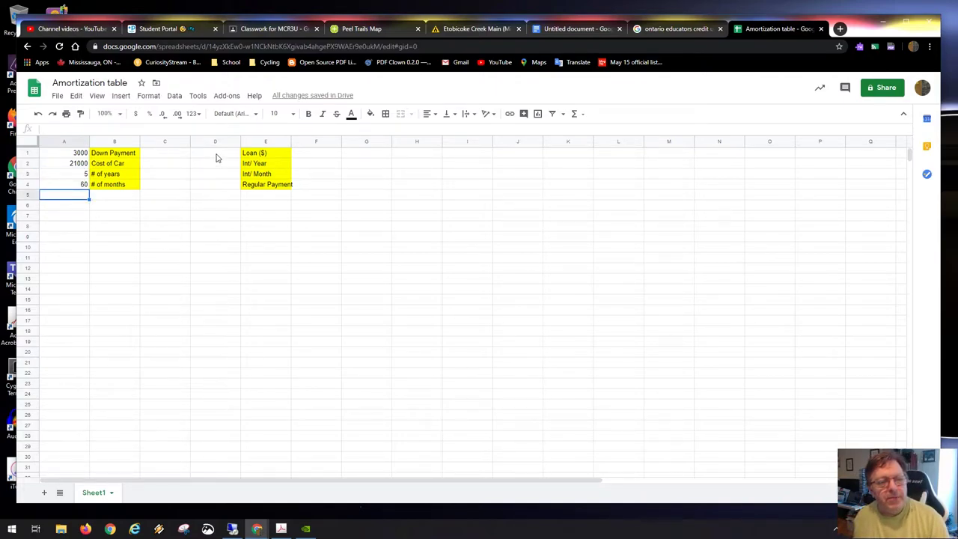
Calculate the loan amount in cell D1 as cost of car minus down payment with the formula =A2-A1
click(217, 157)
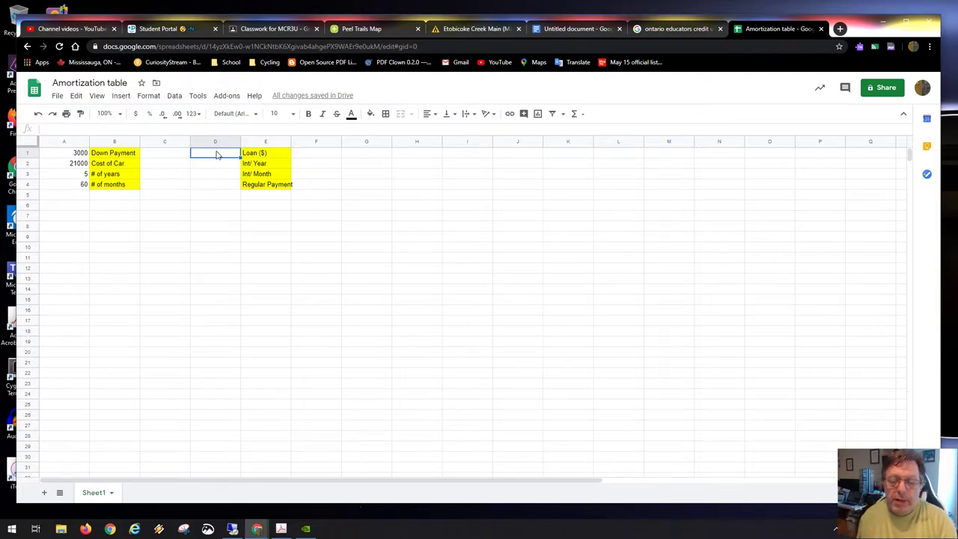
click(78, 164)
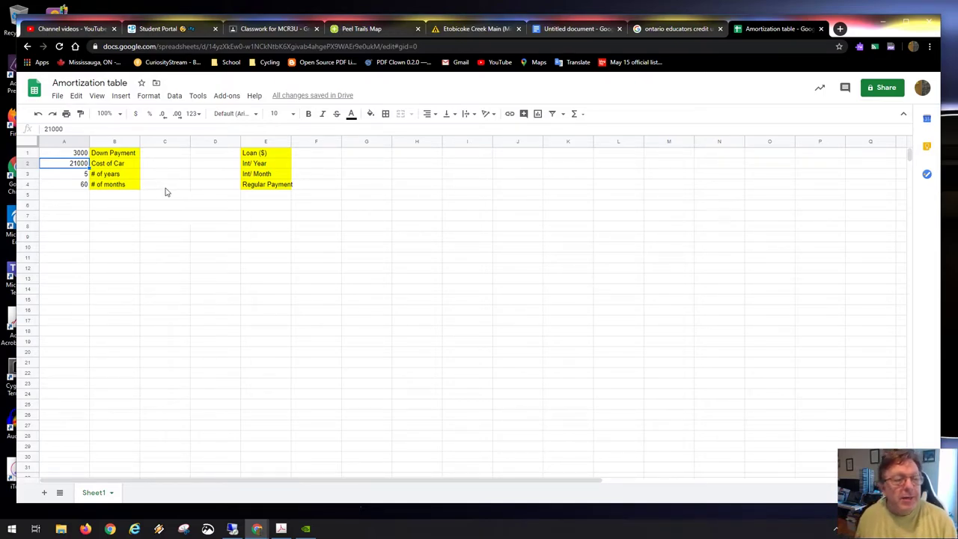
click(216, 157)
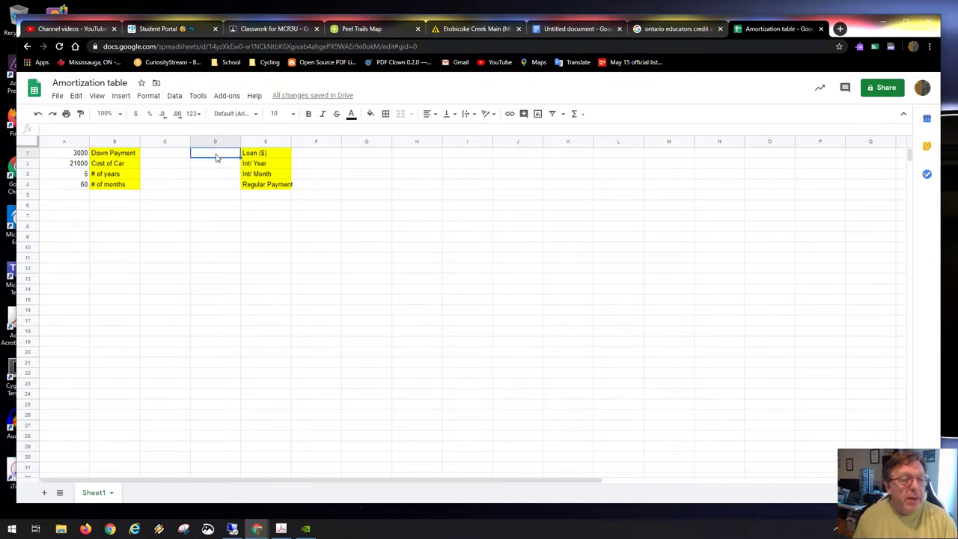
text(=)
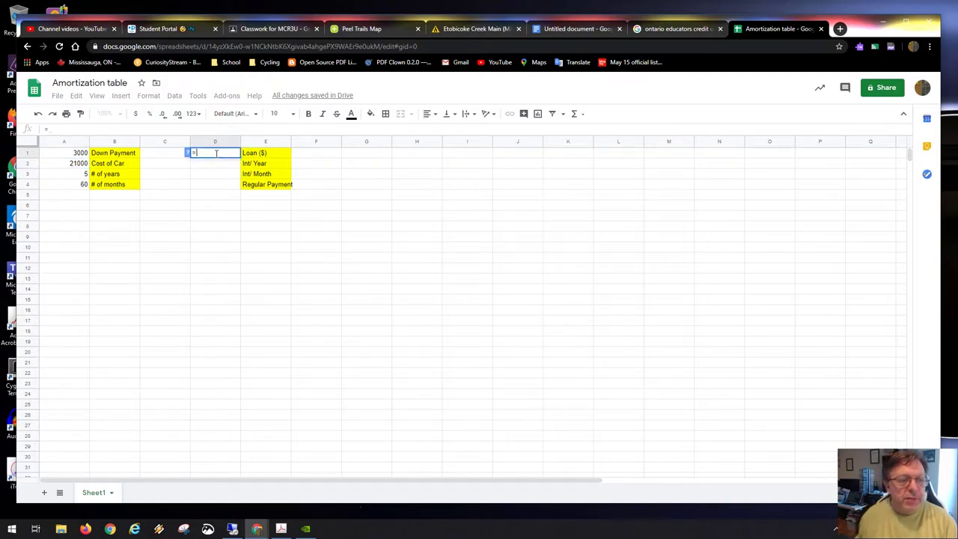
click(78, 165)
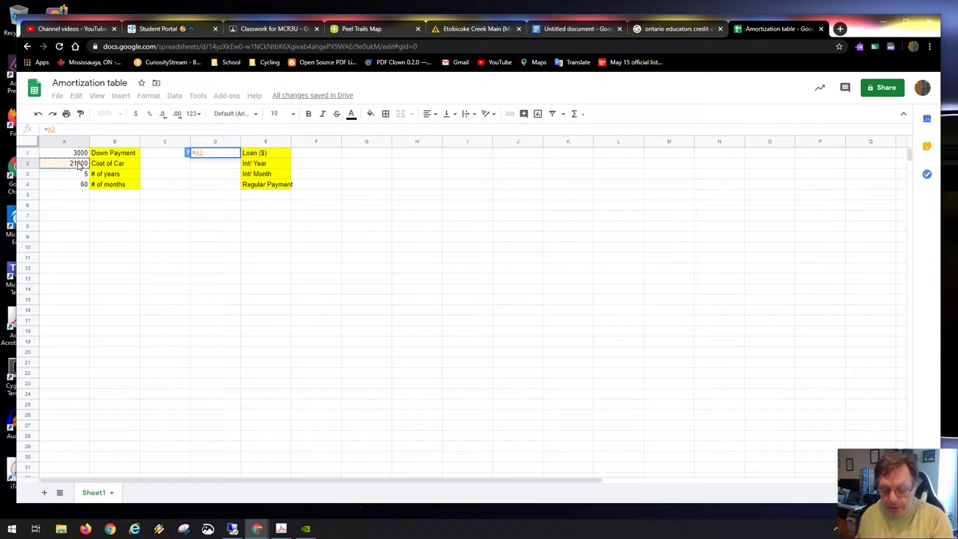
text(-)
click(81, 153)
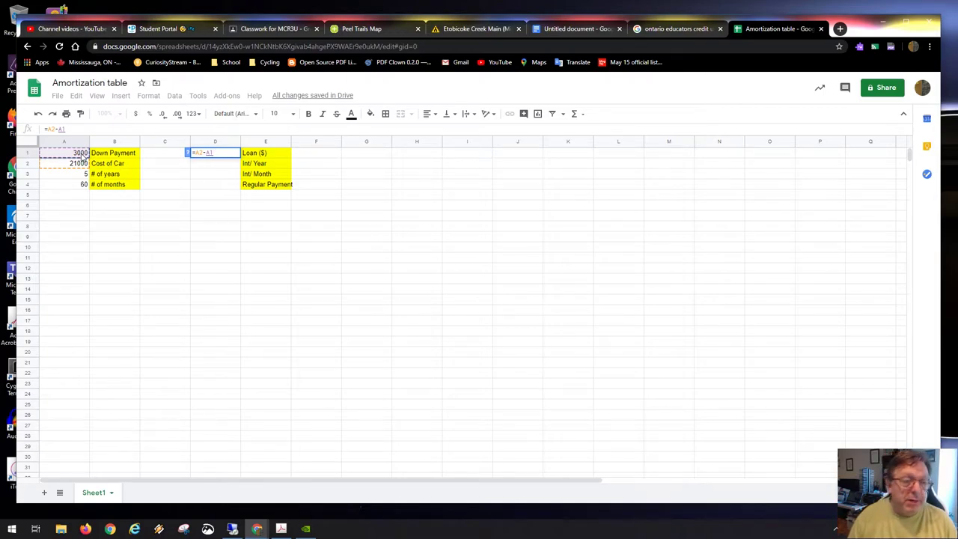
key(Return)
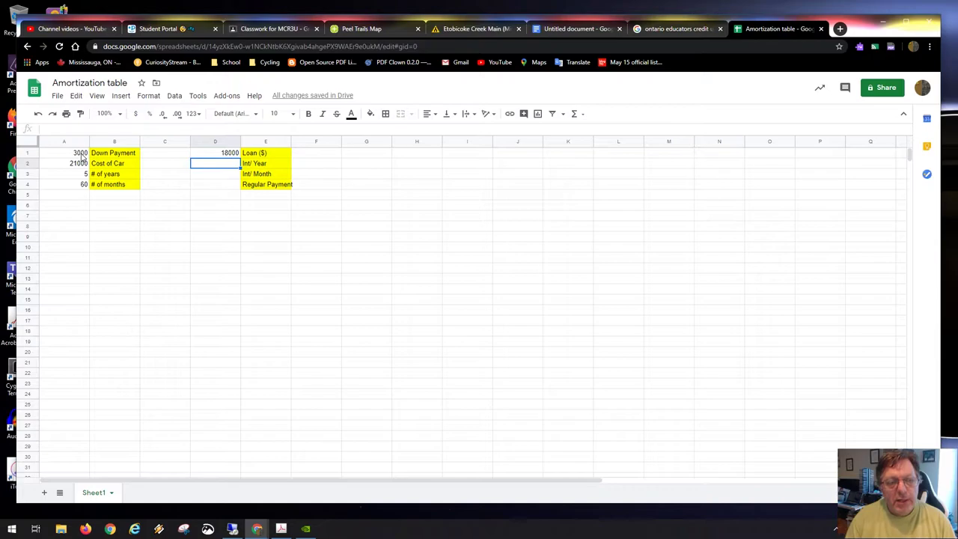
Enter 0.021 in cell D2 as the yearly interest rate
text(0.)
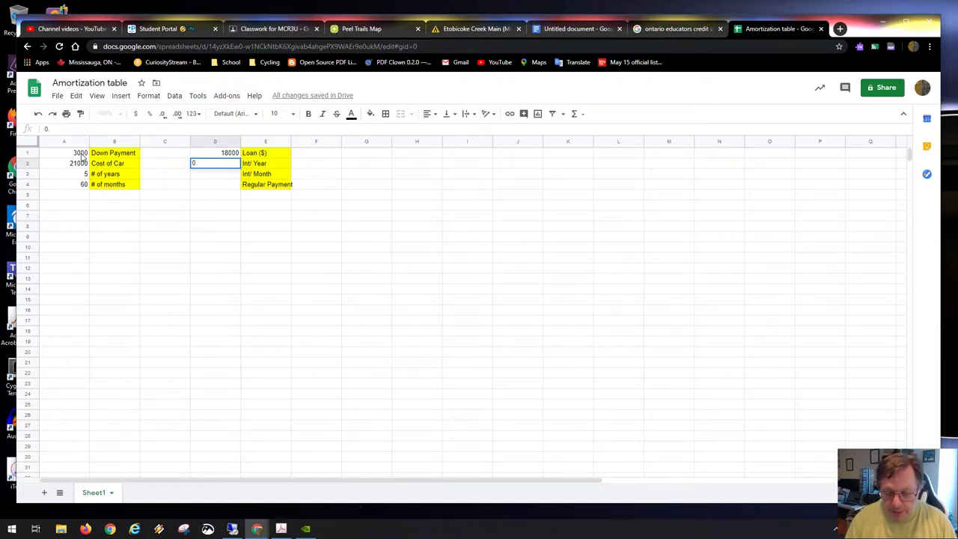
text(021)
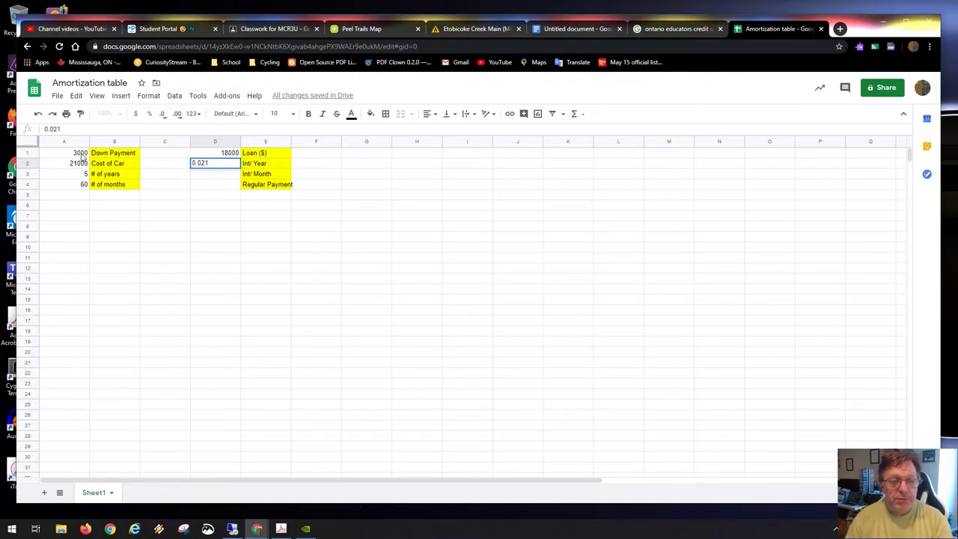
key(Return)
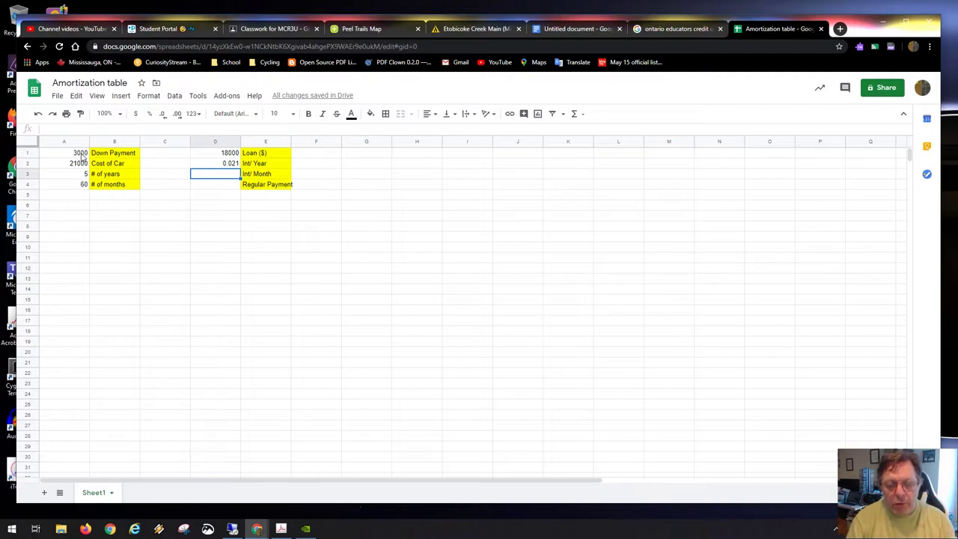
Calculate the monthly interest rate in cell D3 with the formula =D2/12
text(=)
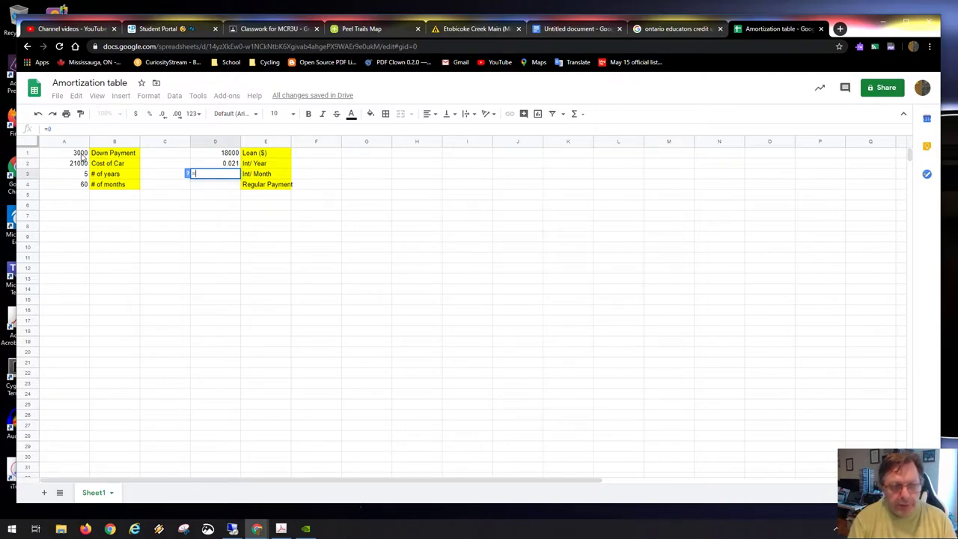
key(BackSpace)
text(=)
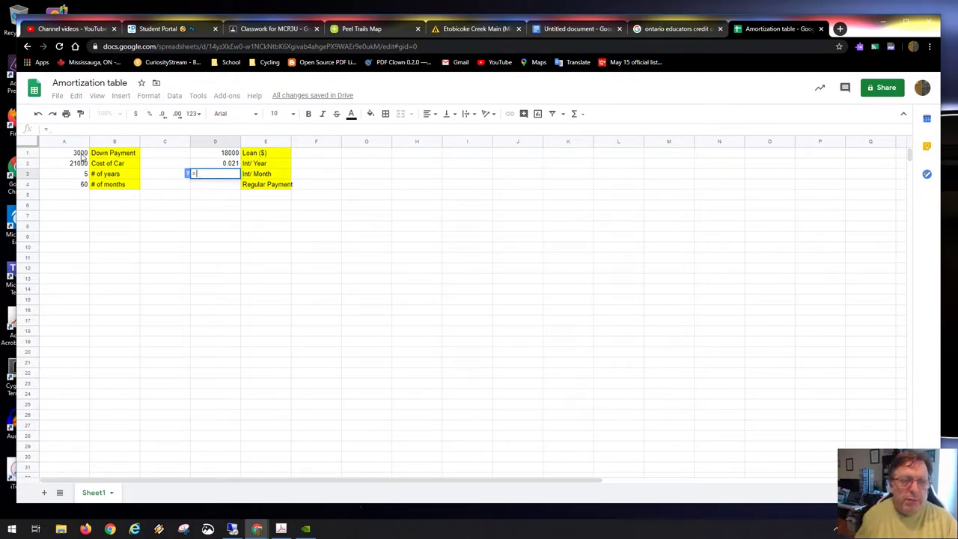
click(227, 154)
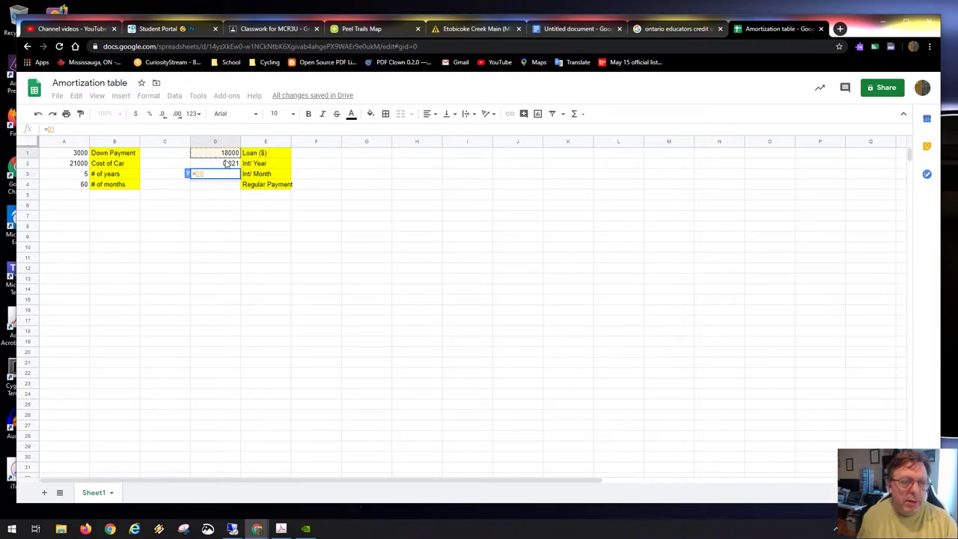
click(228, 163)
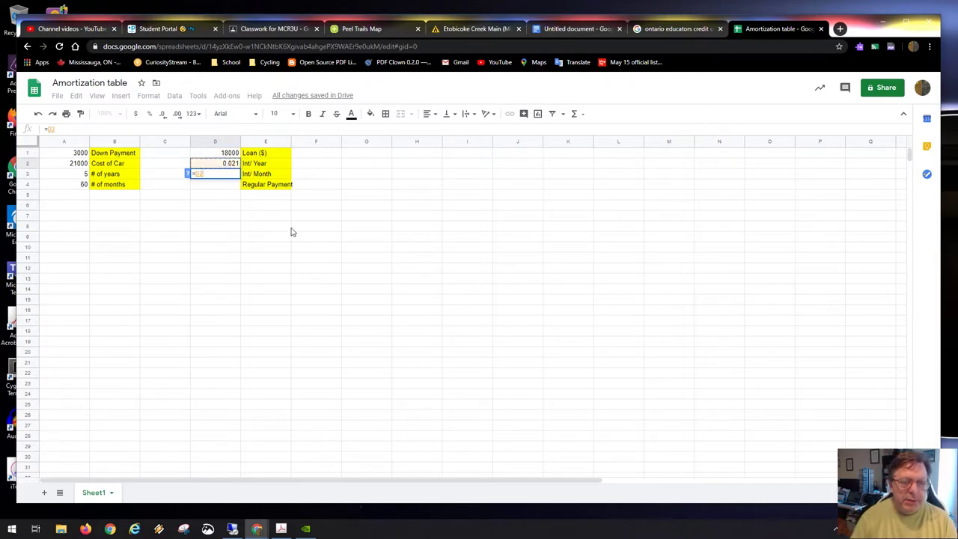
text(/)
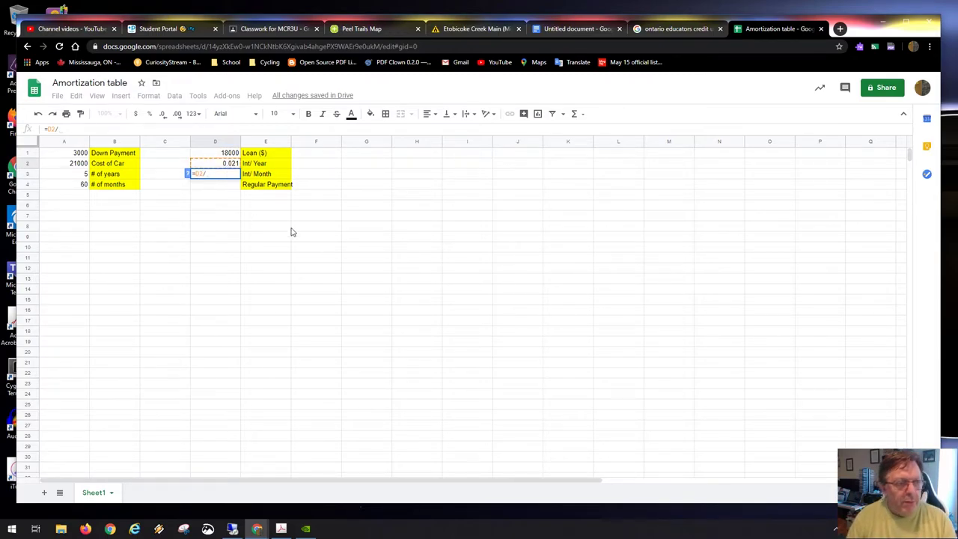
text(12)
key(Return)
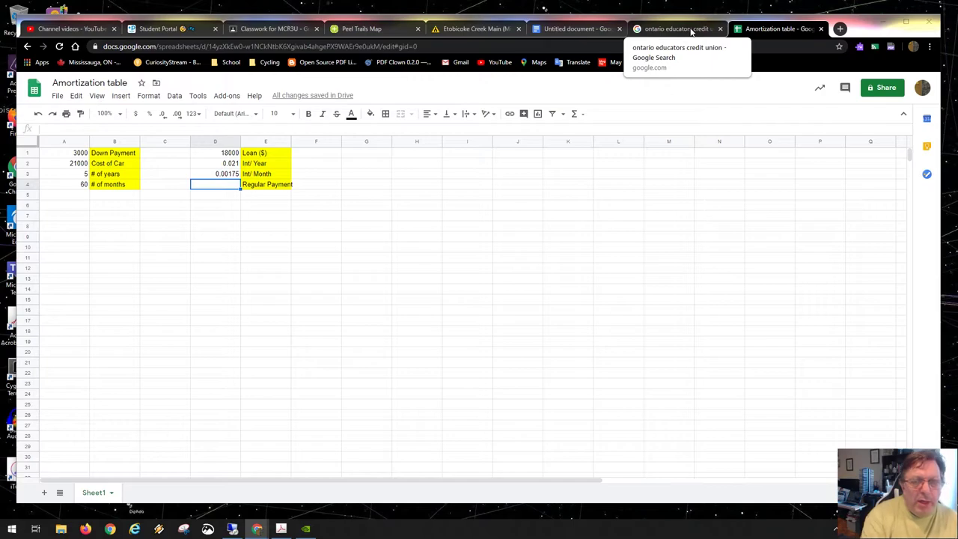
Switch to the untitled Google Docs document and insert an empty equation below the "MCR3U -- Lending and Amortization" heading
click(573, 28)
click(449, 262)
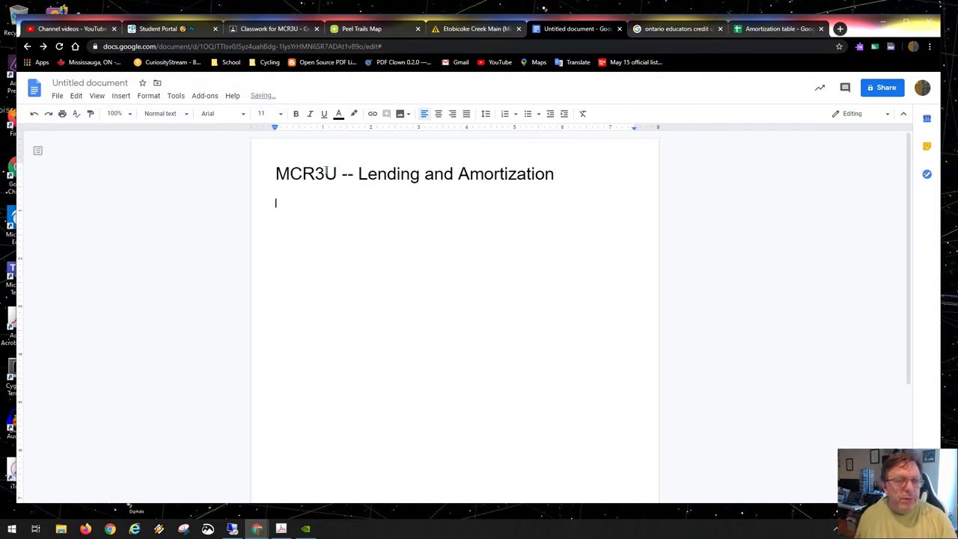
click(175, 96)
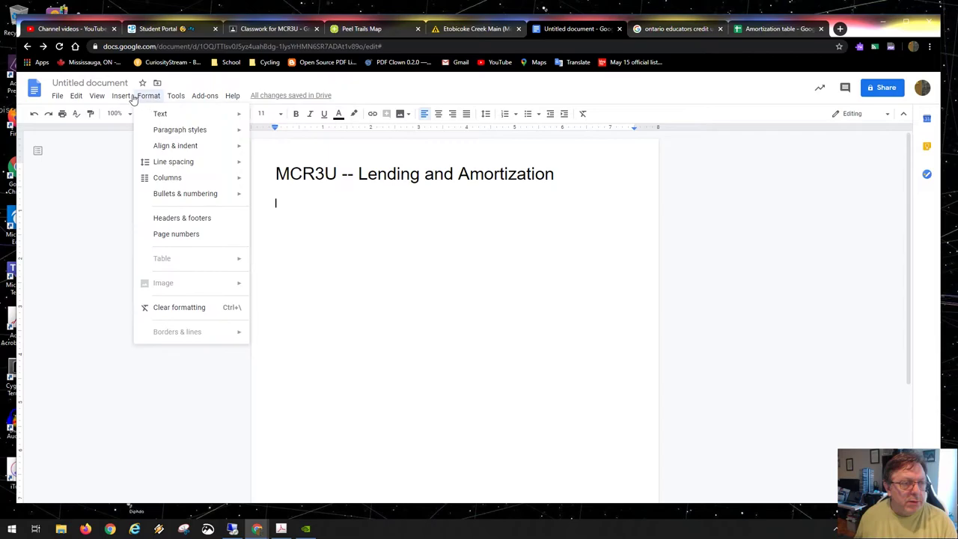
mouse_move(122, 96)
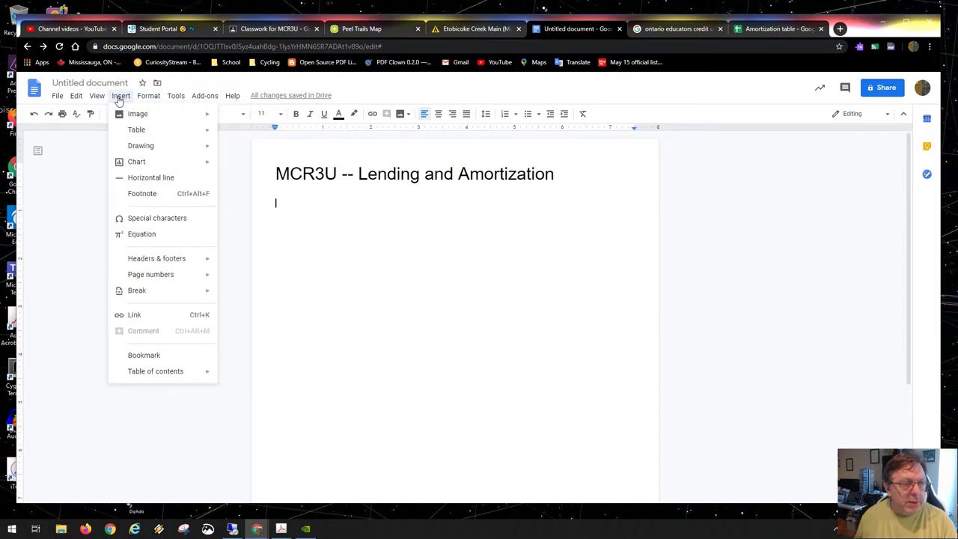
click(152, 234)
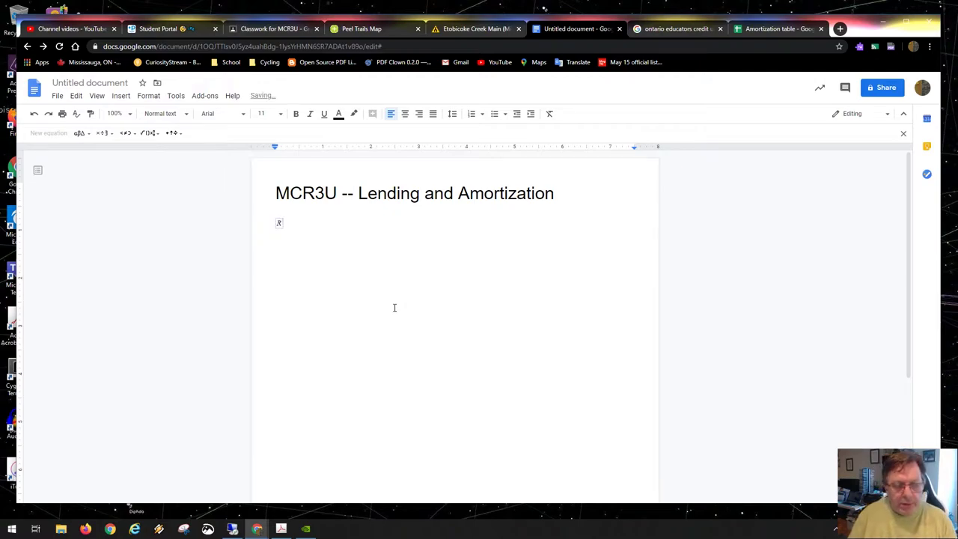
text(R =)
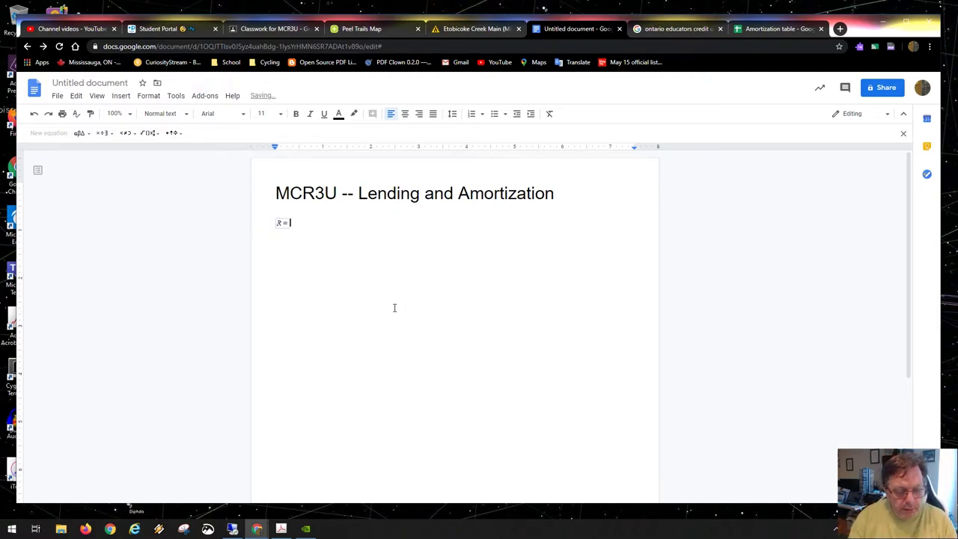
key(BackSpace)
key(BackSpace)
key(BackSpace)
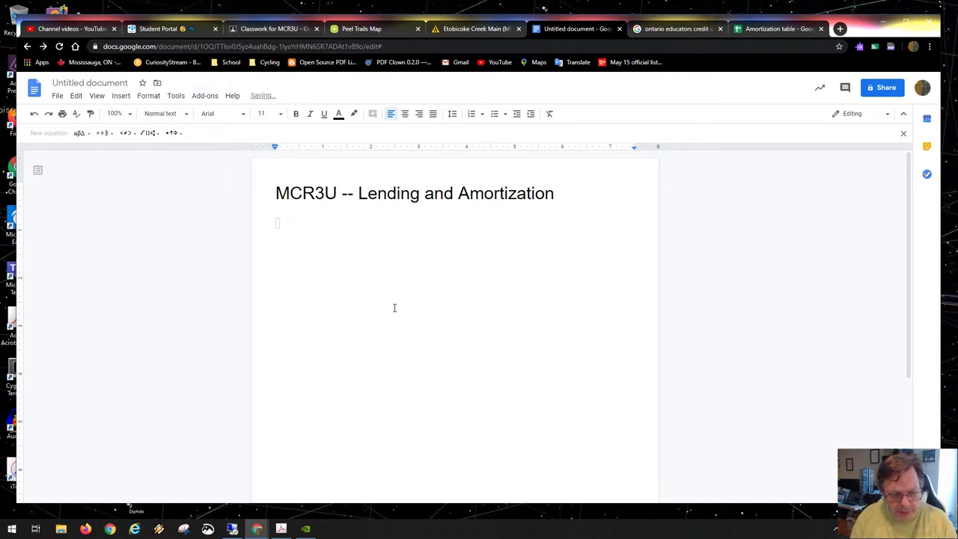
Begin the equation with A = followed by a fraction that has R in its numerator
key(ctrl+alt+e)
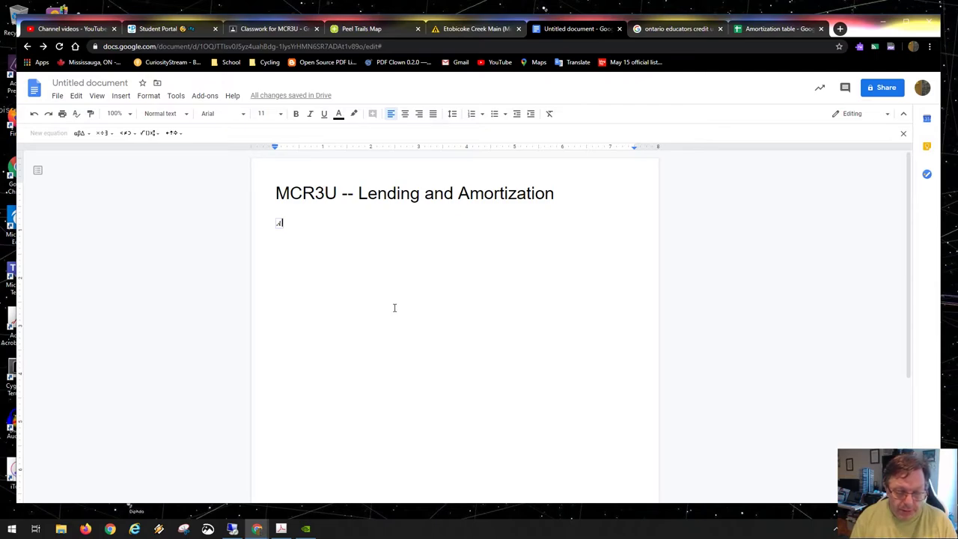
text(A = )
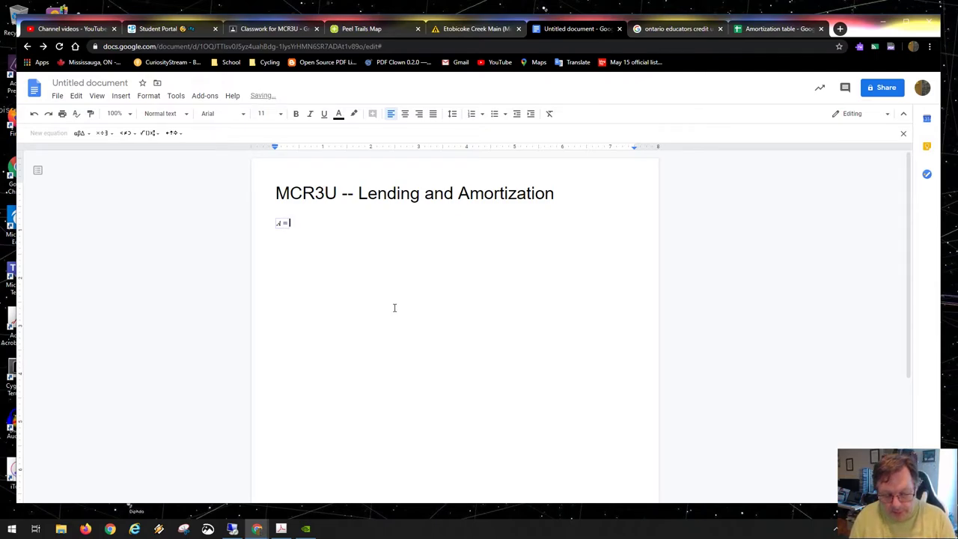
text(rac)
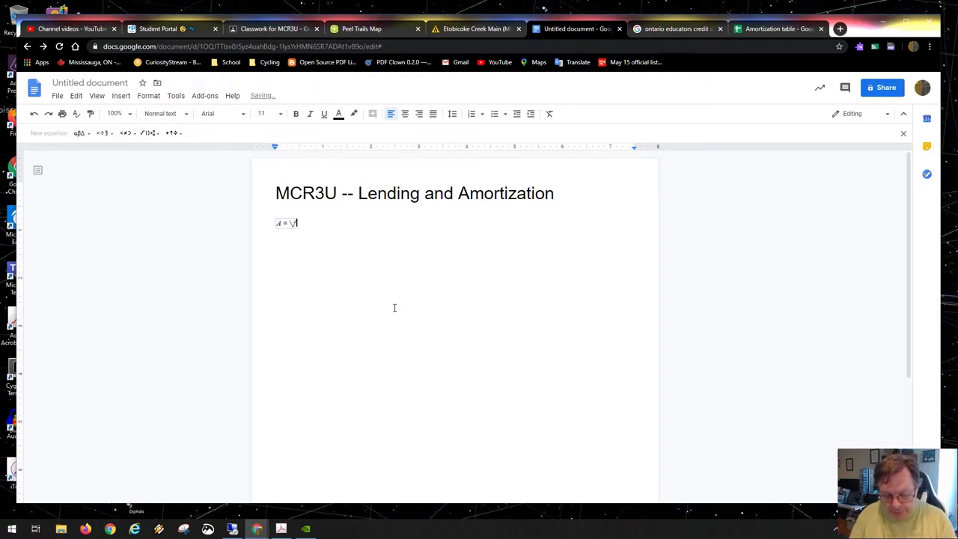
key(space)
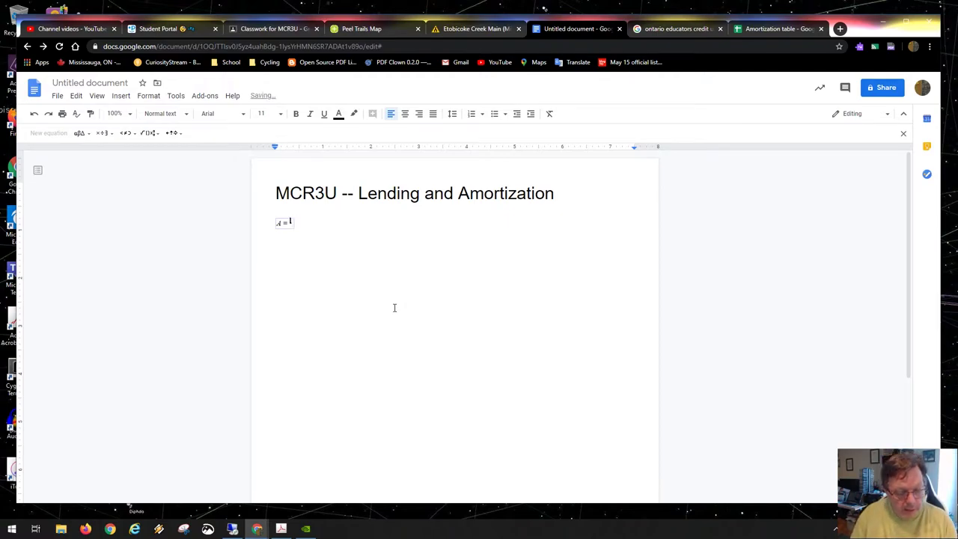
text(P)
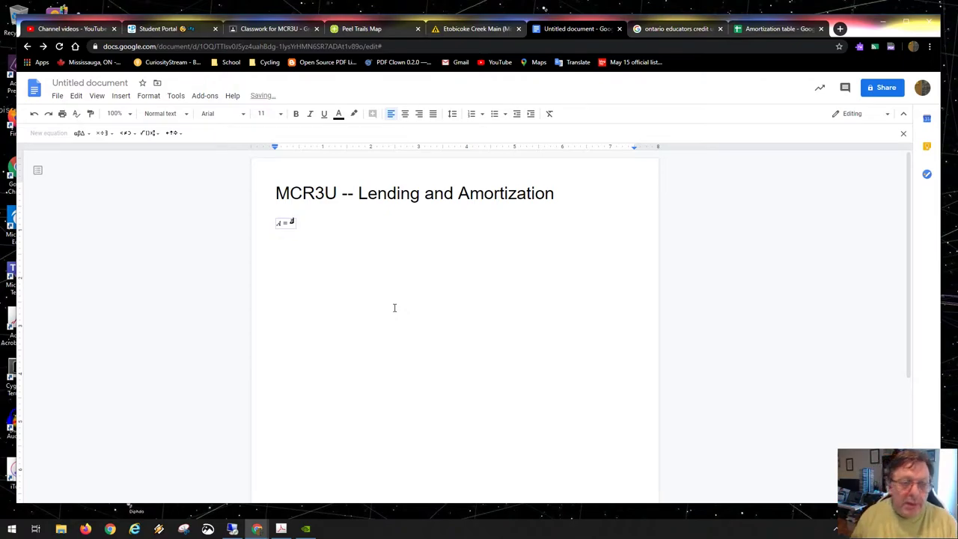
Set the font size of the whole equation to 24 and return to the fraction's numerator after R
key(Home)
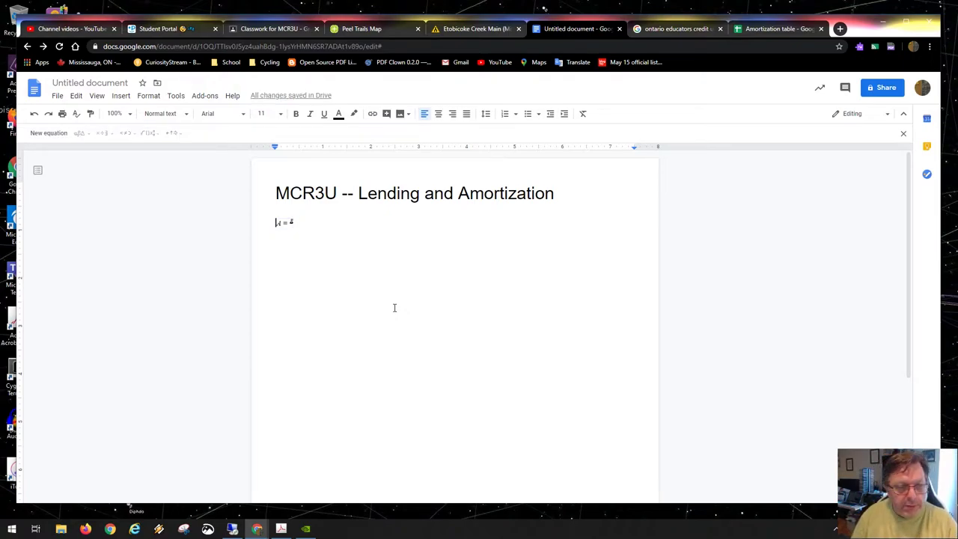
key(shift+End)
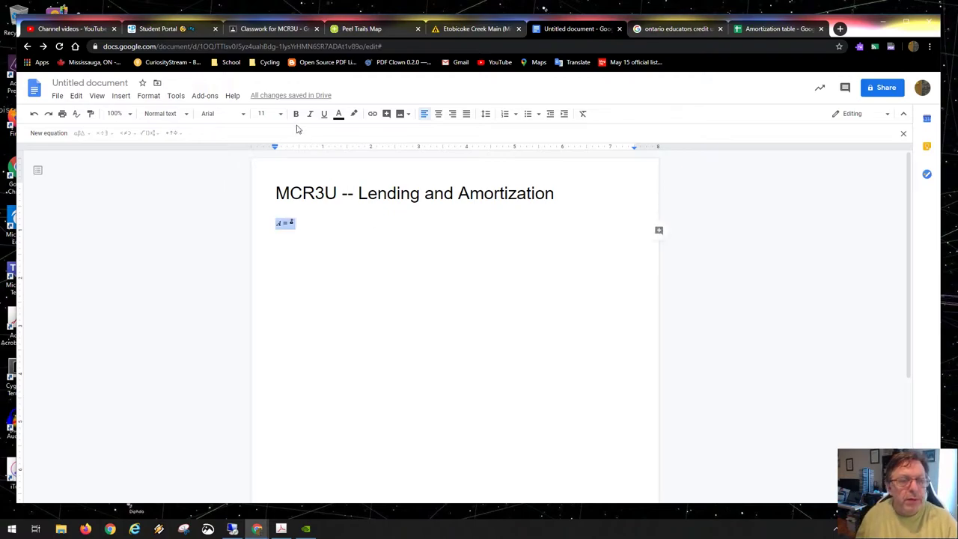
click(280, 114)
click(264, 244)
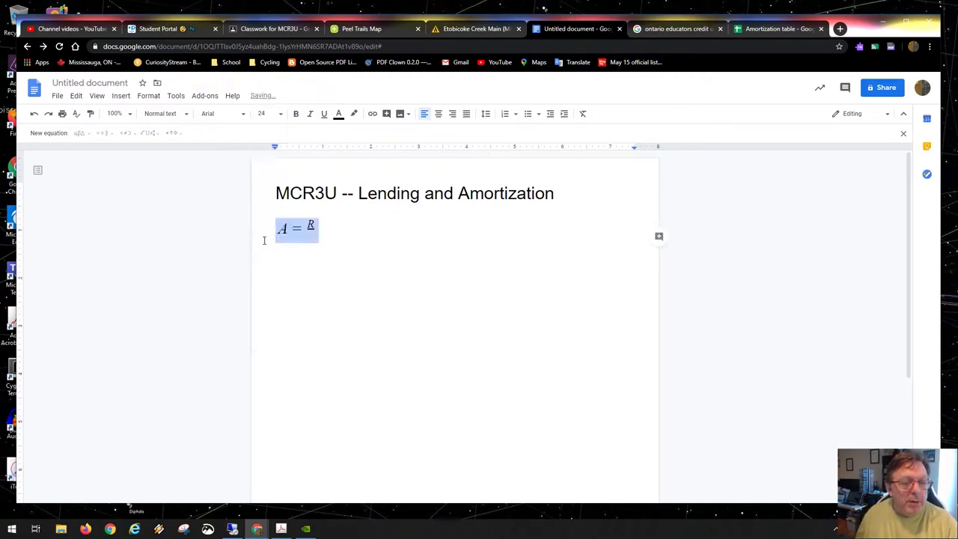
click(357, 235)
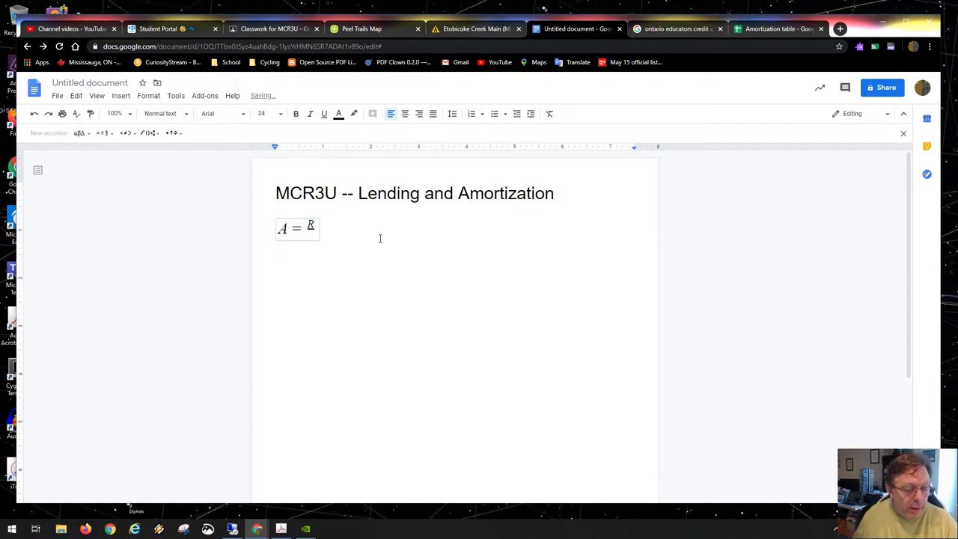
Complete the fraction with ((1+i)^-n - 1) after R in the numerator and i as the denominator
text((()
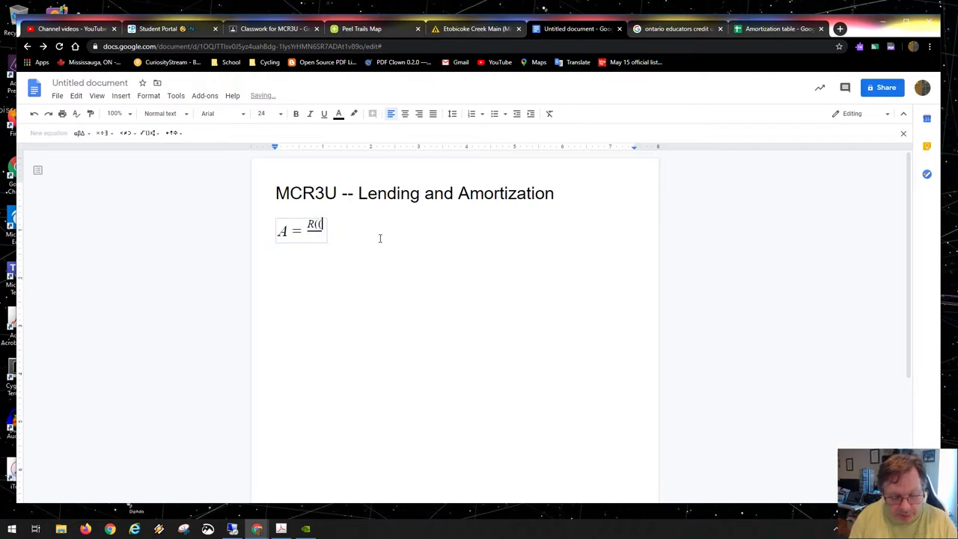
text(1)
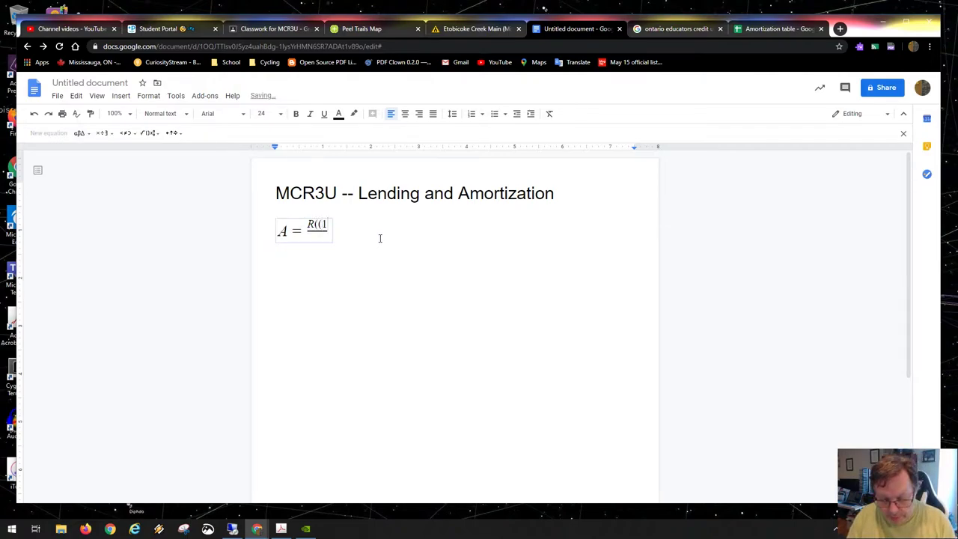
text(+i))
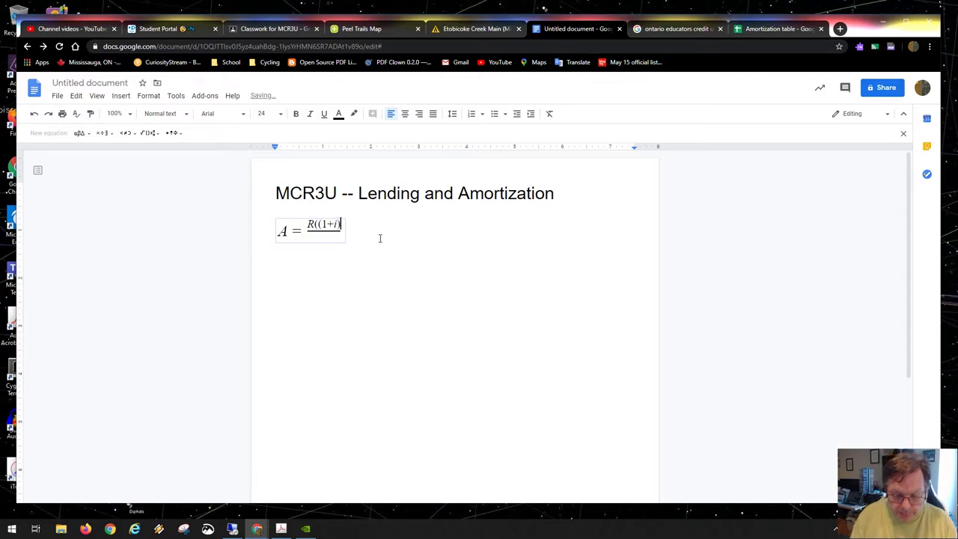
text(^-n)
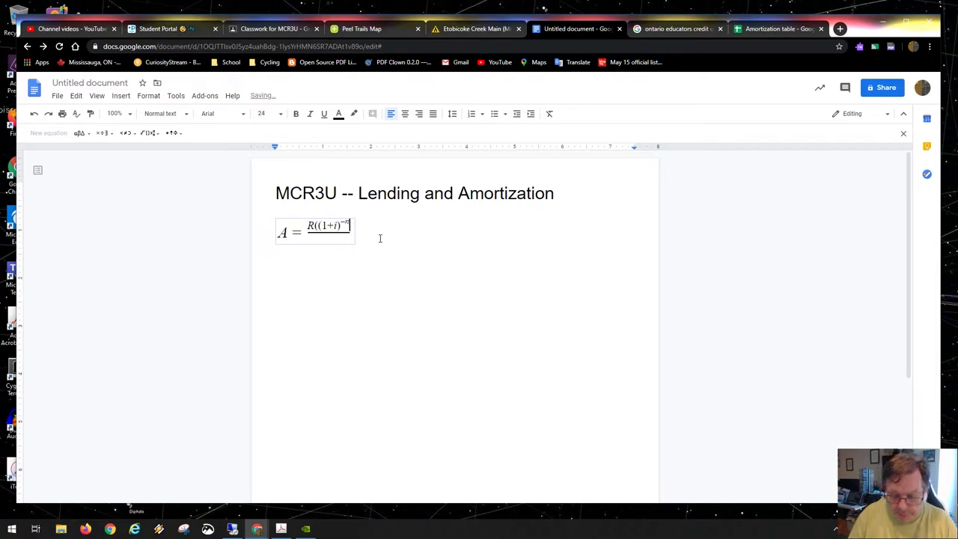
key(Right)
text(-1))
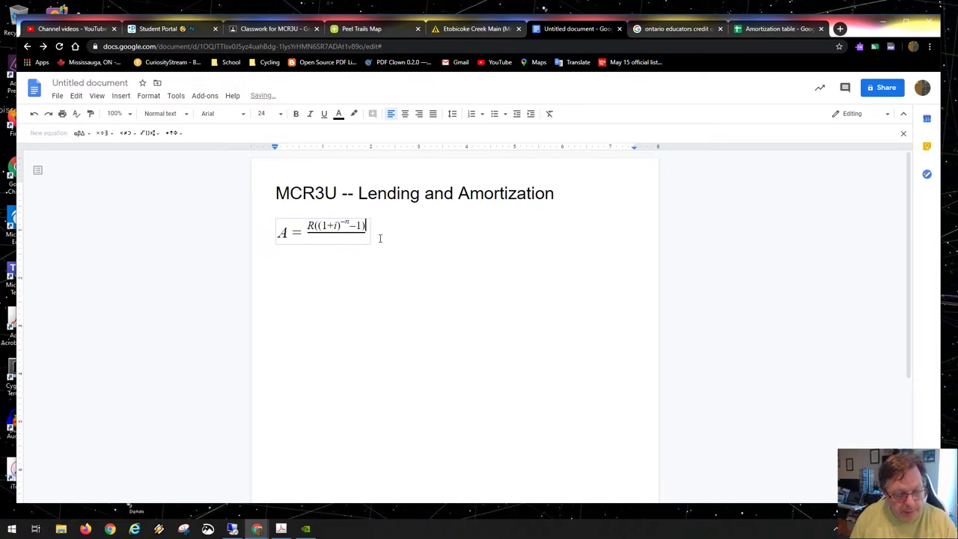
key(Down)
text(i)
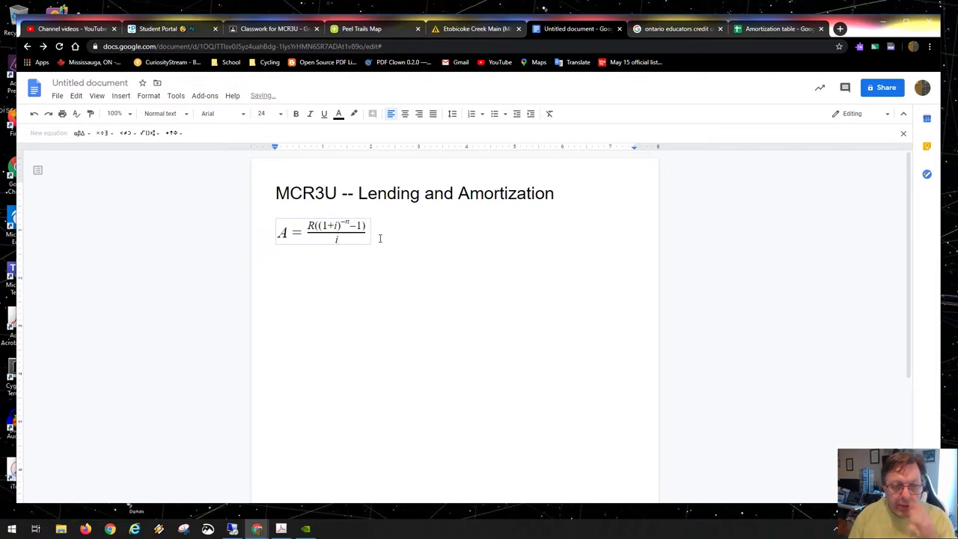
Leave the finished equation and add two new lines below it
click(379, 238)
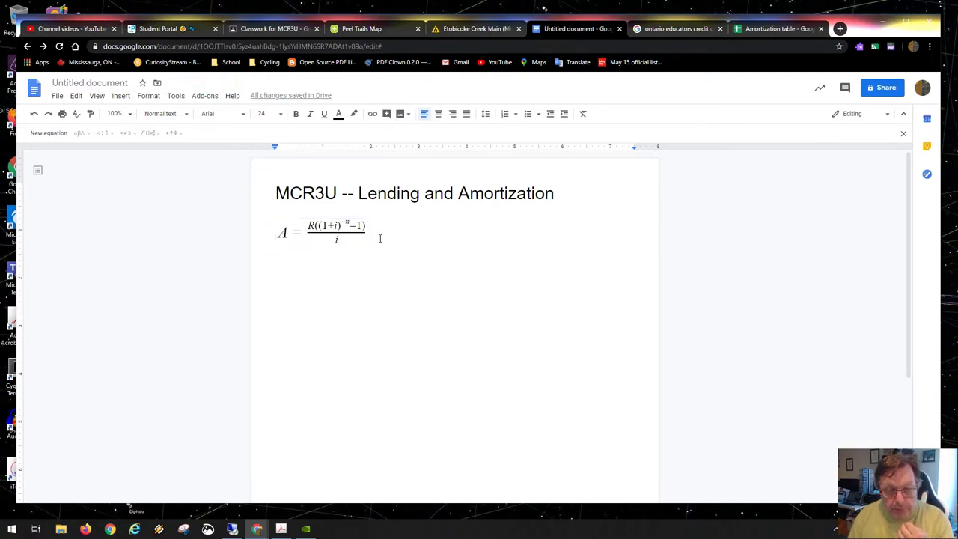
key(Return)
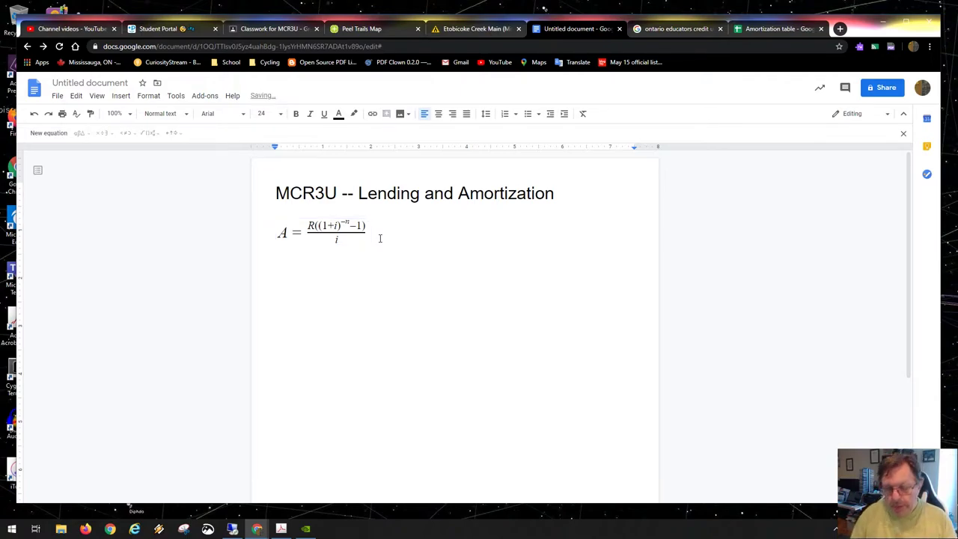
key(Return)
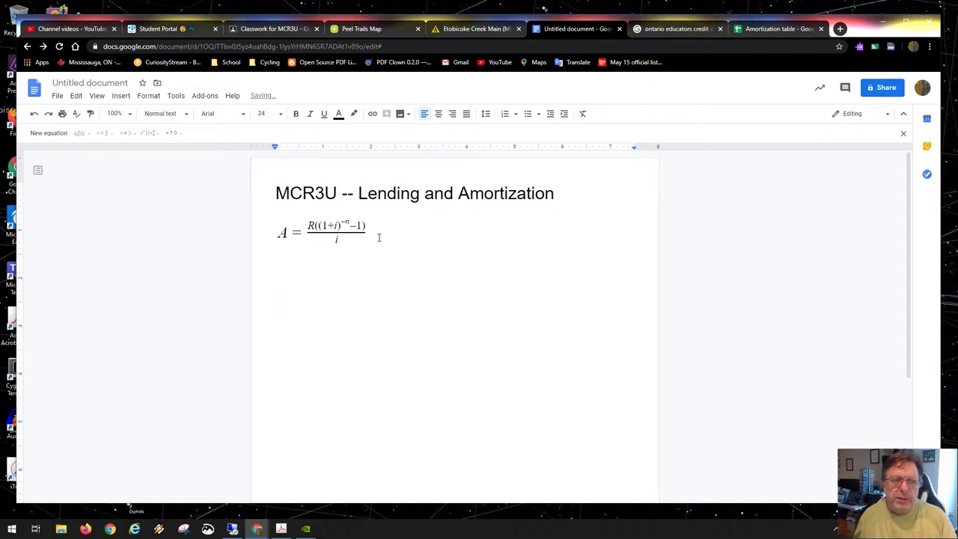
double_click(310, 226)
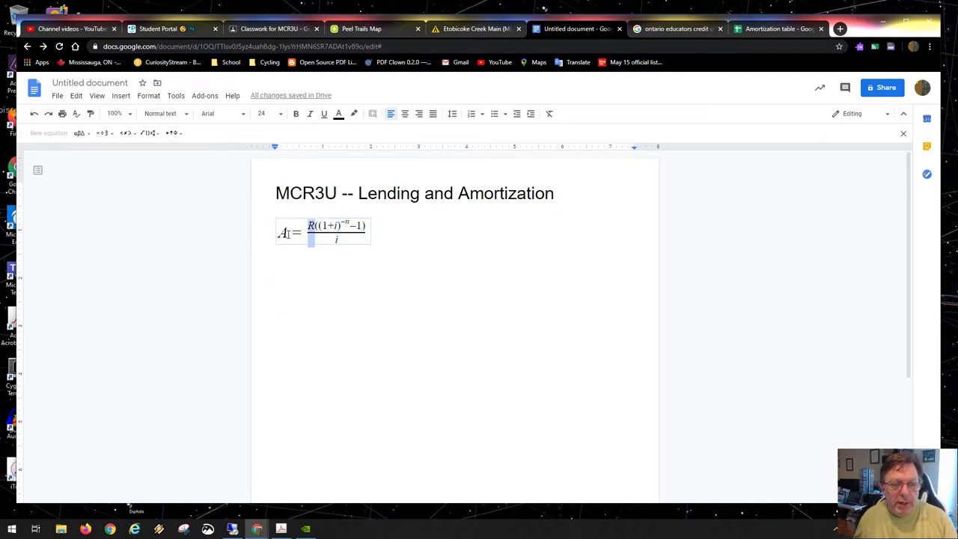
double_click(283, 235)
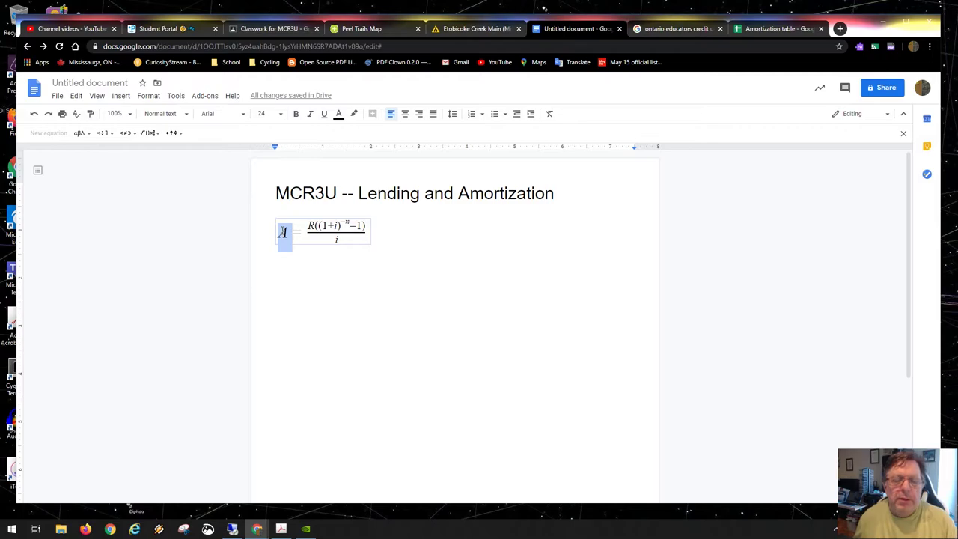
click(313, 224)
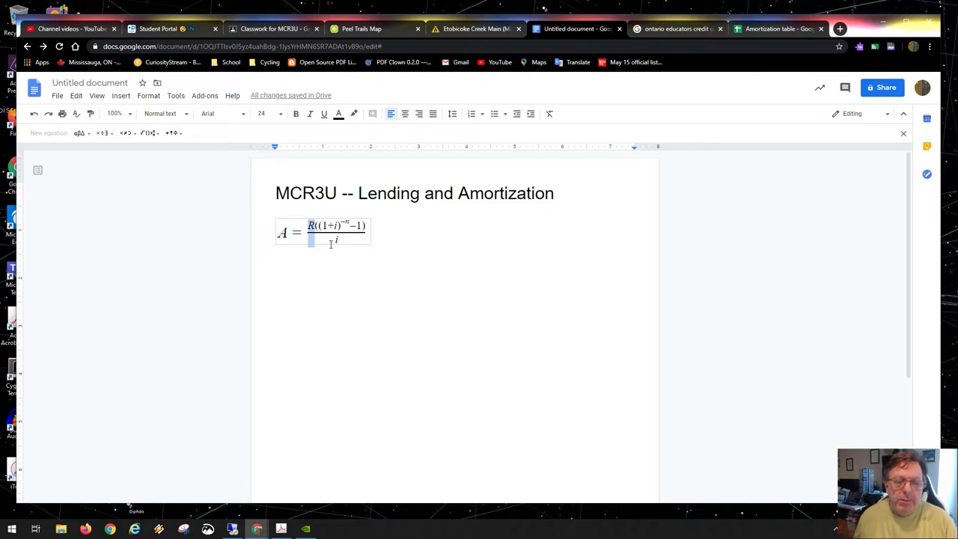
Insert a new equation two lines below the first, starting with R = and a fraction that has Ai as its numerator
click(329, 273)
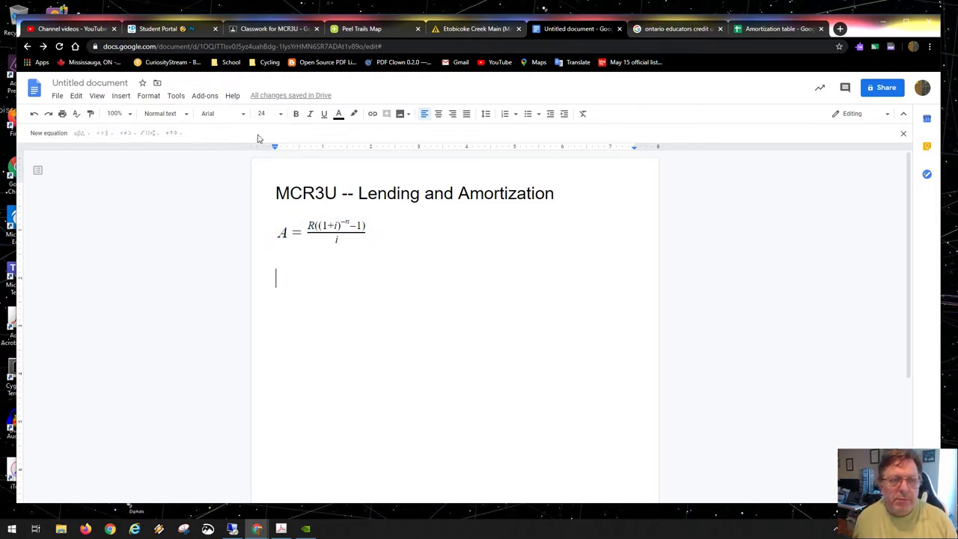
click(151, 98)
mouse_move(122, 98)
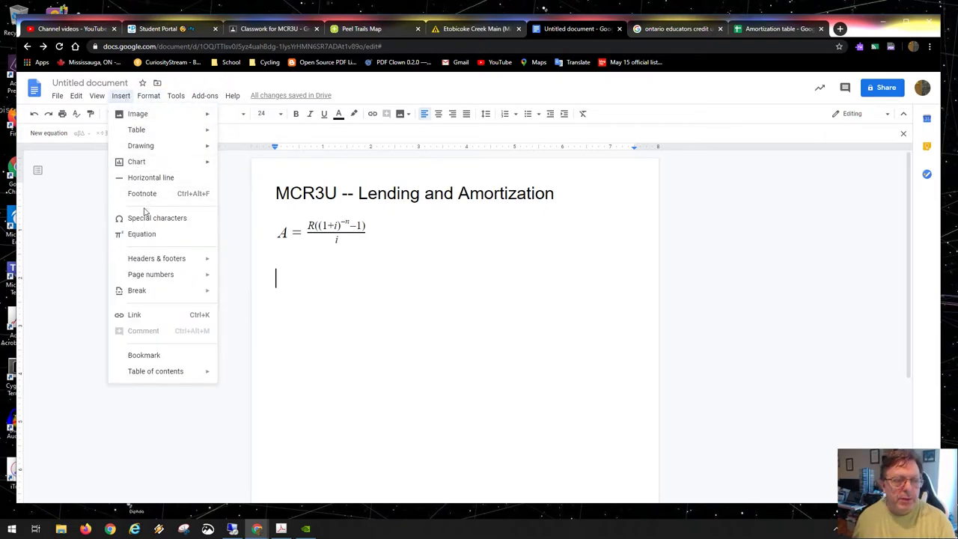
click(143, 234)
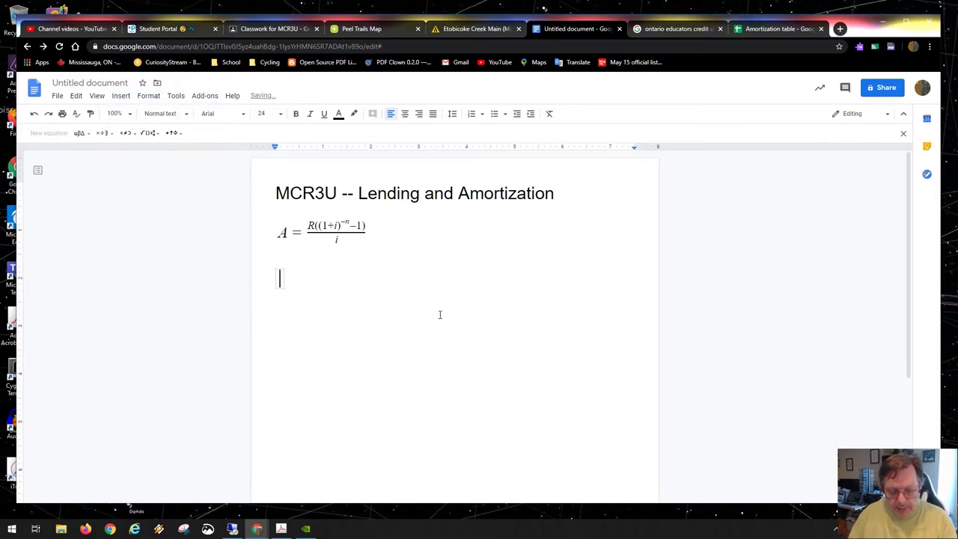
text(R )
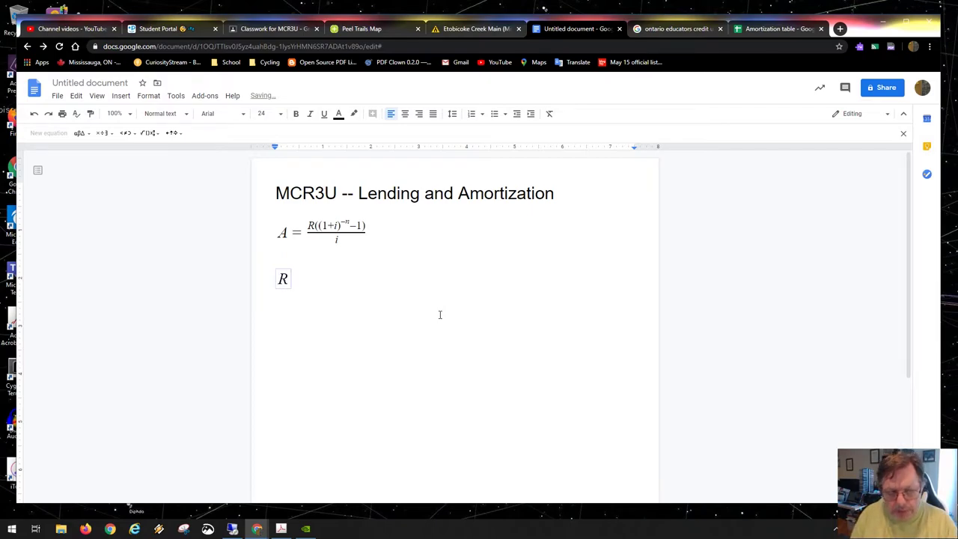
text(=)
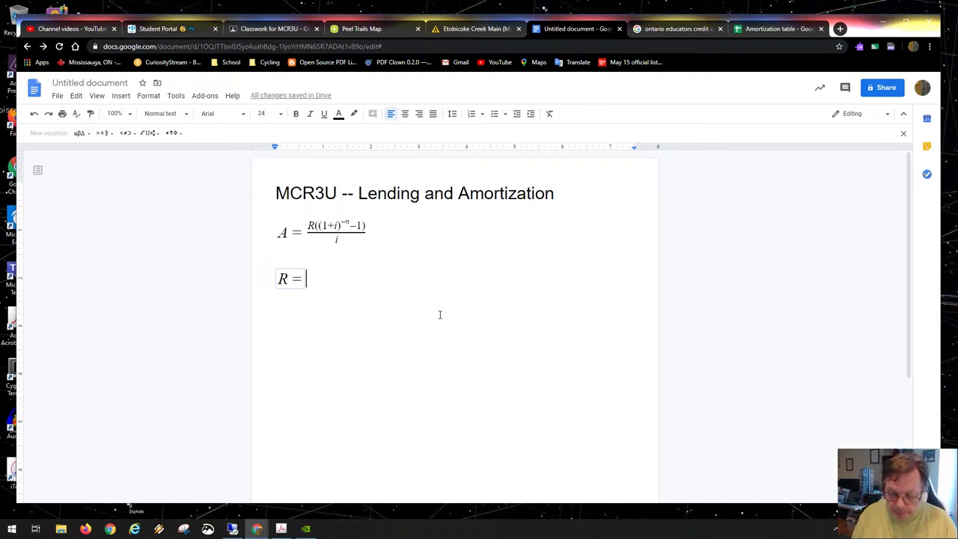
text(\sqrt )
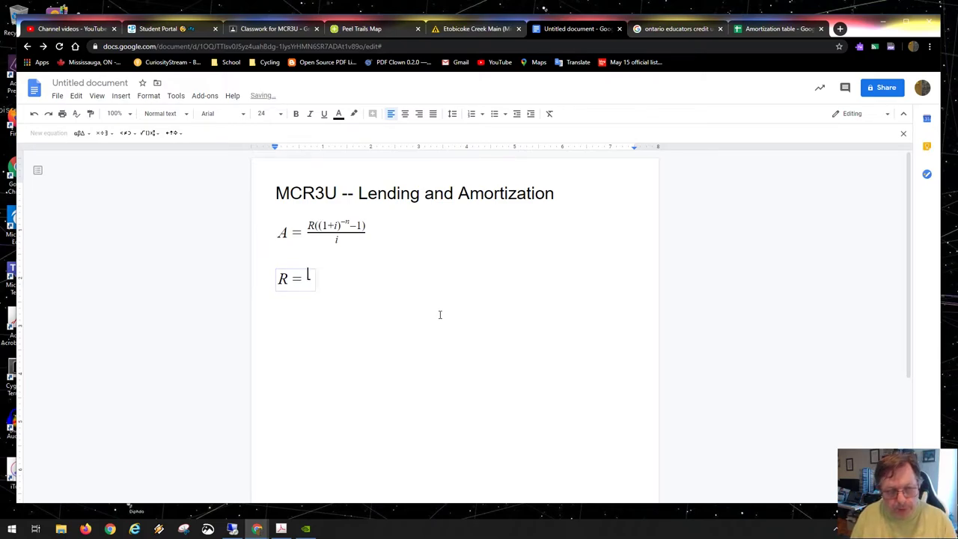
text(Ai)
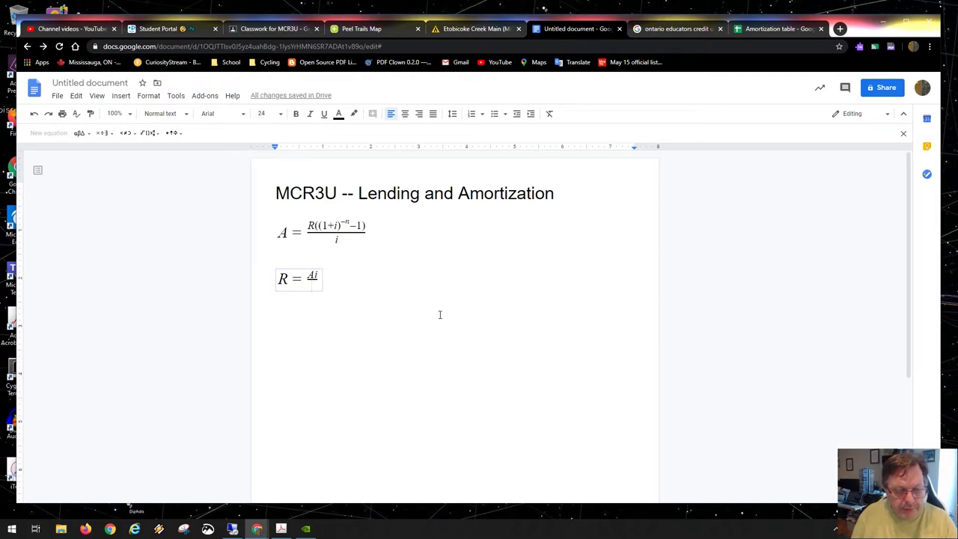
Enter ((1+i)^-n - 1) as the denominator of the fraction in the R equation
text((()
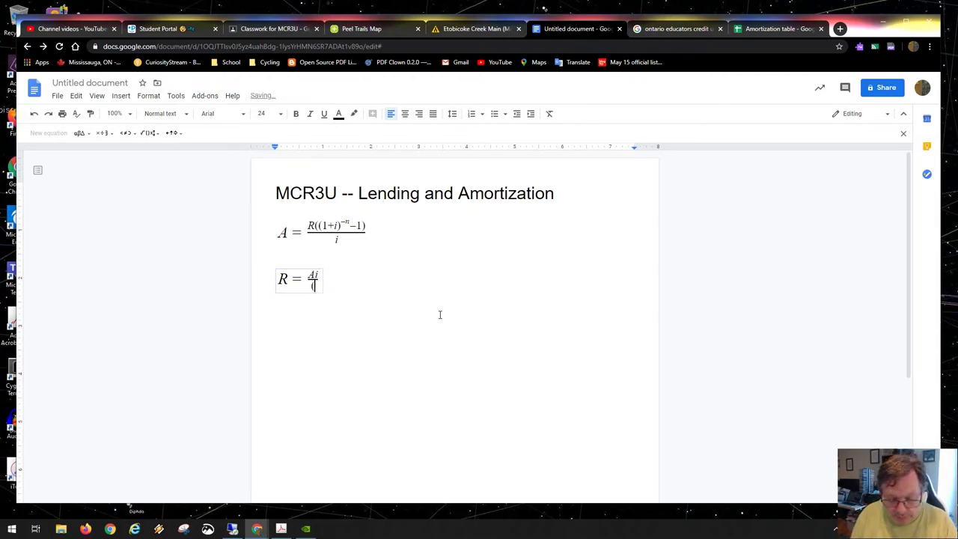
text(i+1)
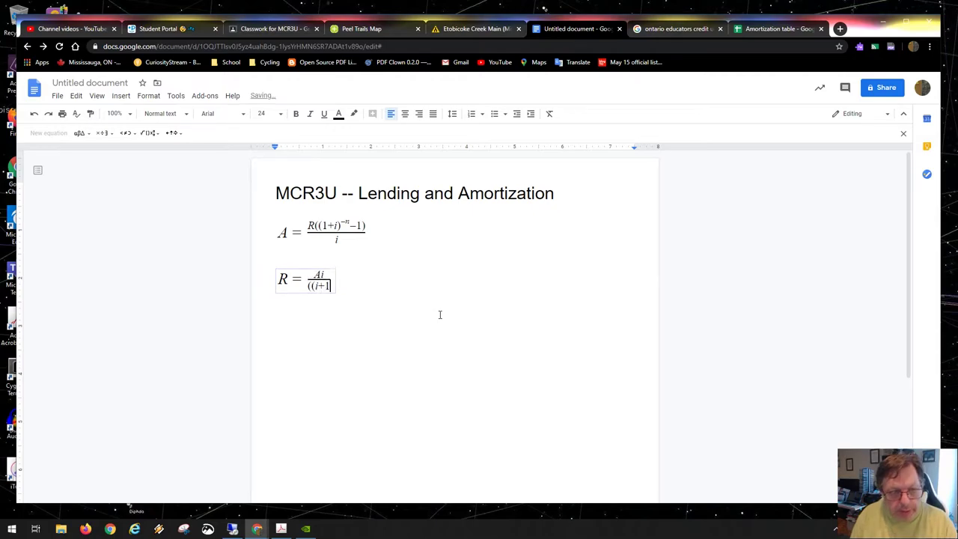
key(BackSpace)
key(BackSpace)
key(BackSpace)
text(1)
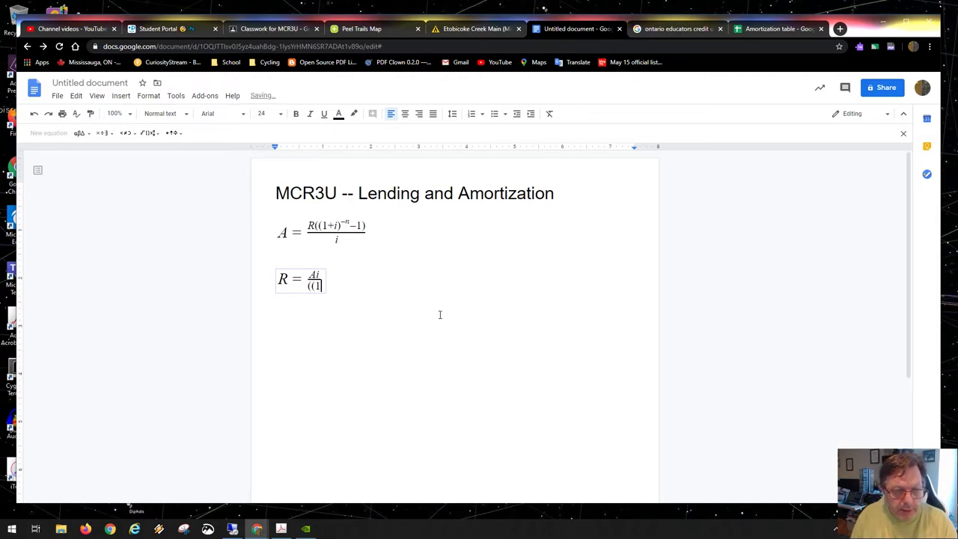
text(+i))
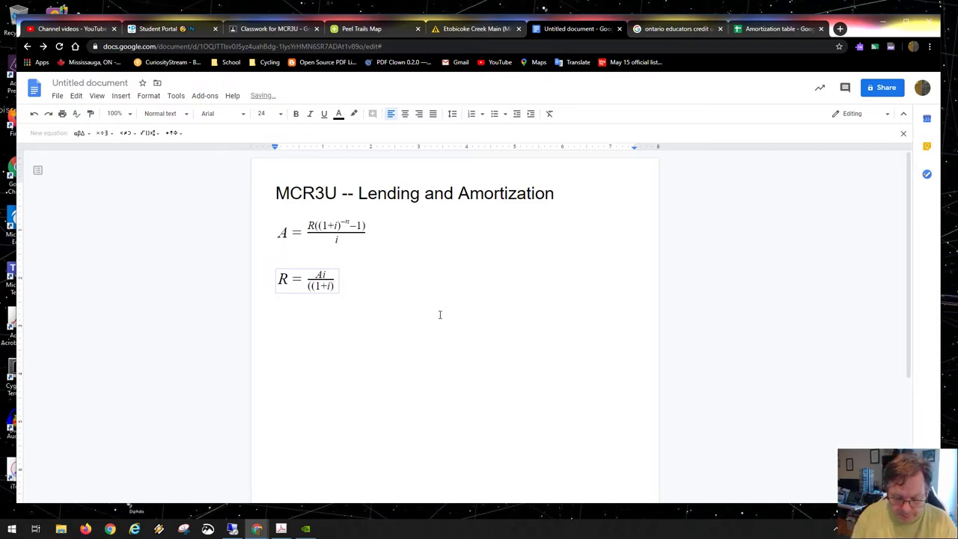
text(^-)
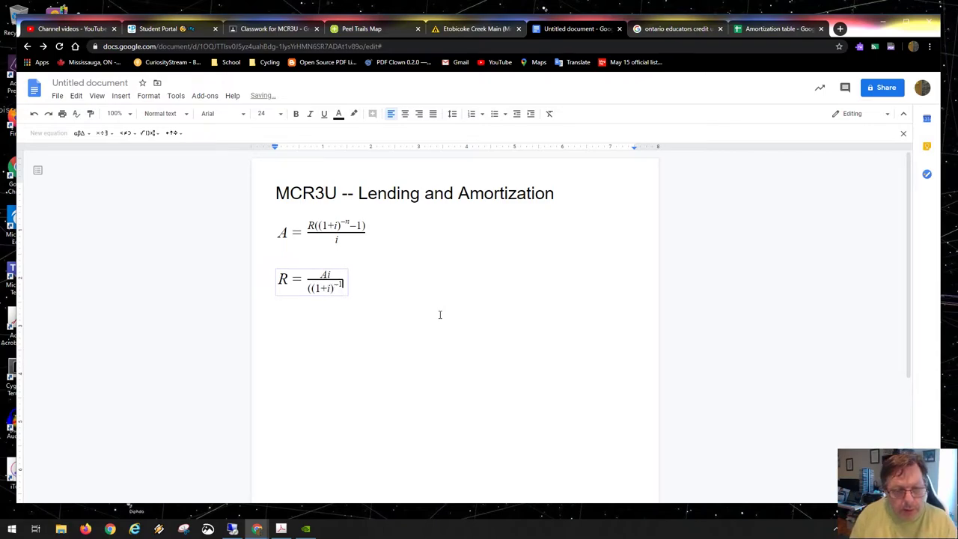
text(n)
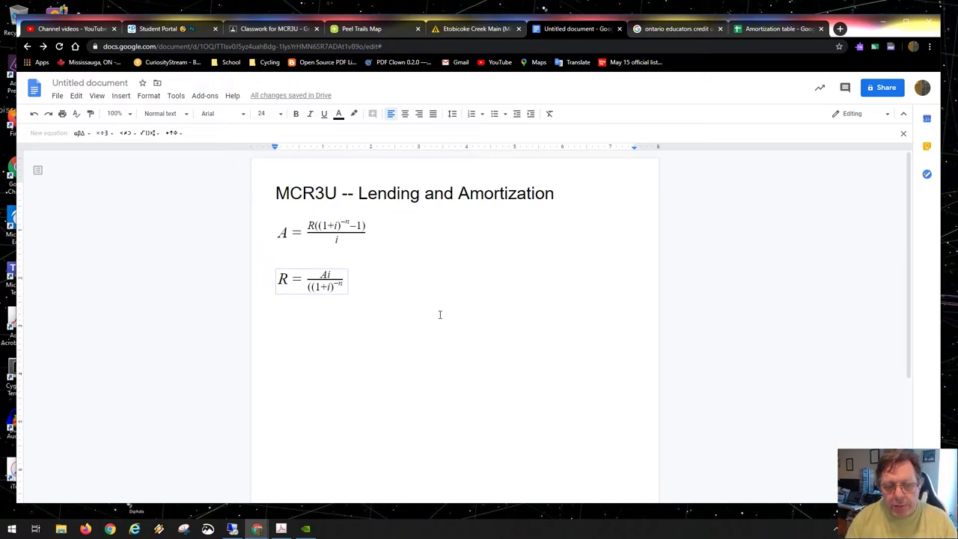
text(-1))
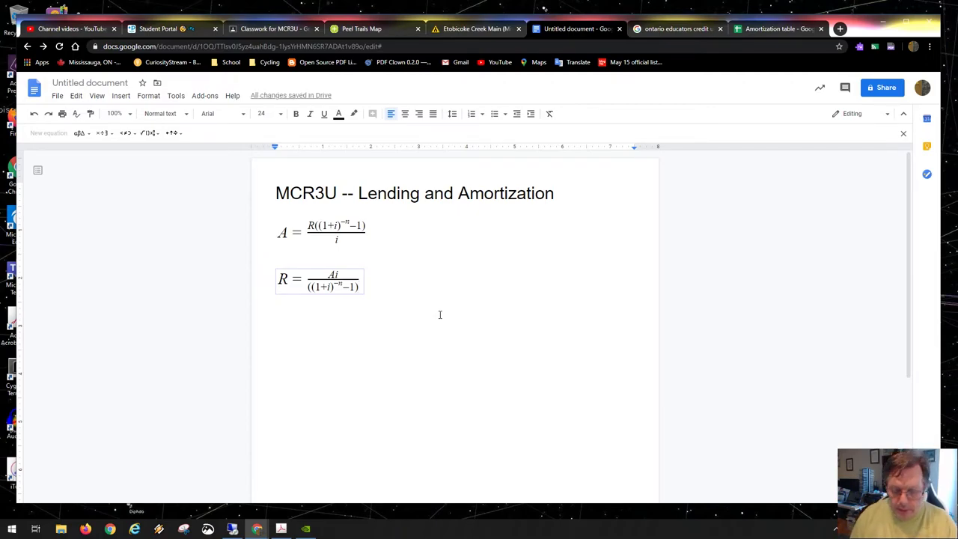
Continue the R equation after the fraction with = Ai((1 + i)^-n
key(Right)
text(= )
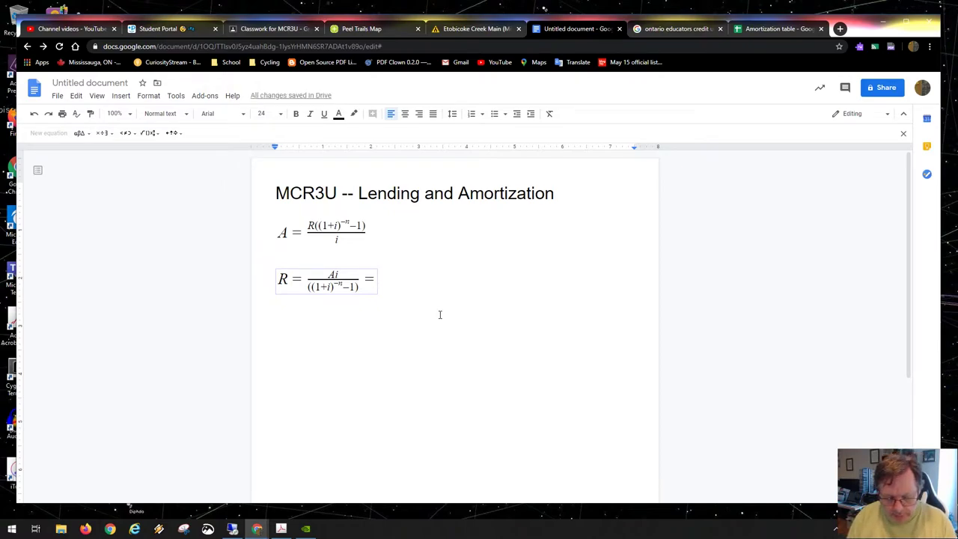
text(Ai/)
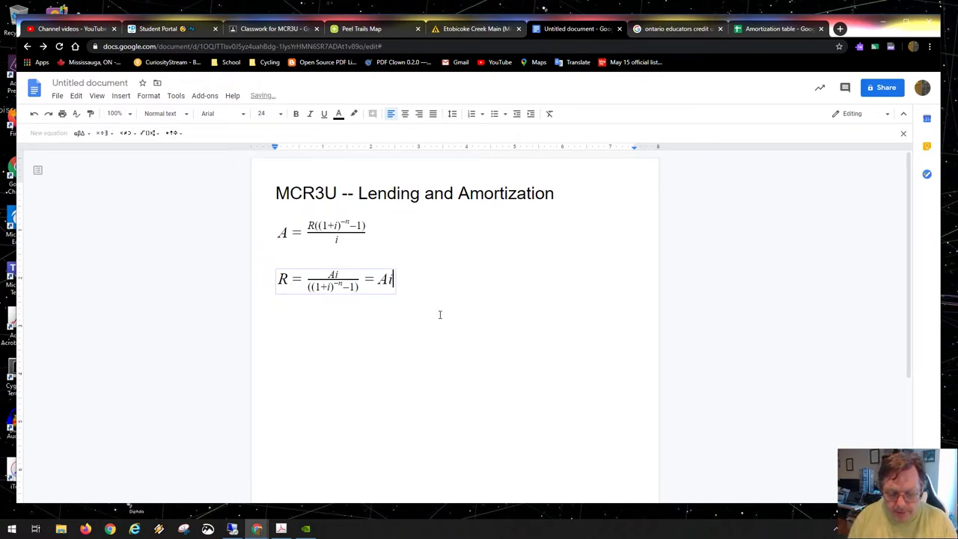
text((()
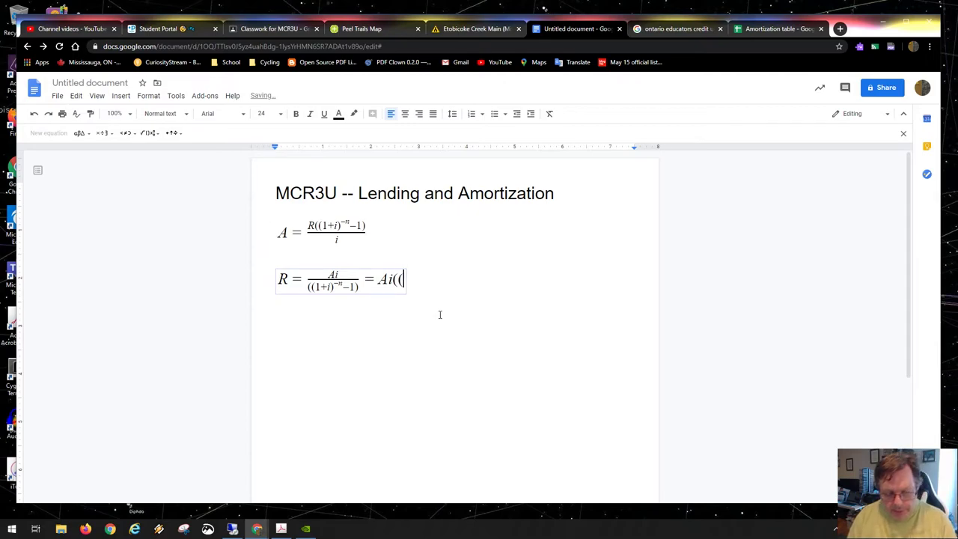
text(1+i)
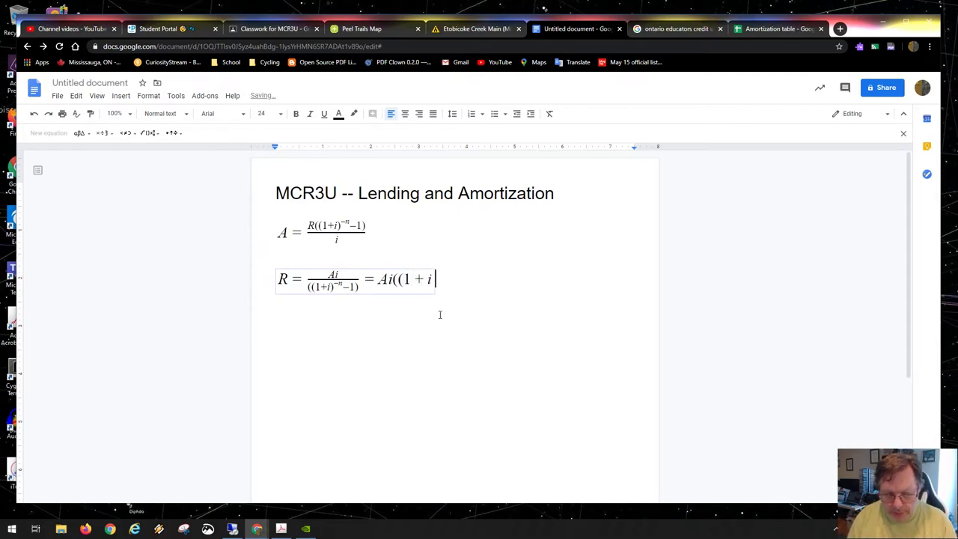
text())
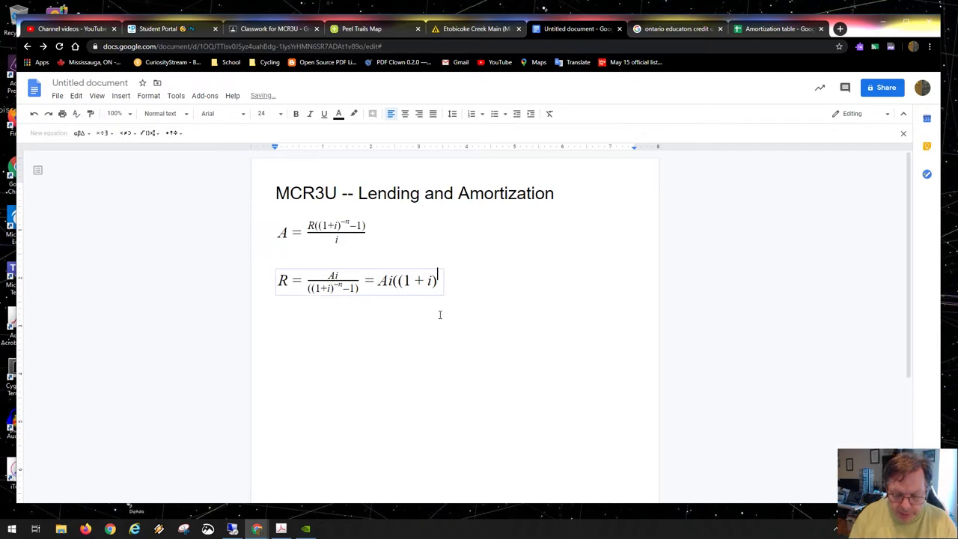
text(^-n)
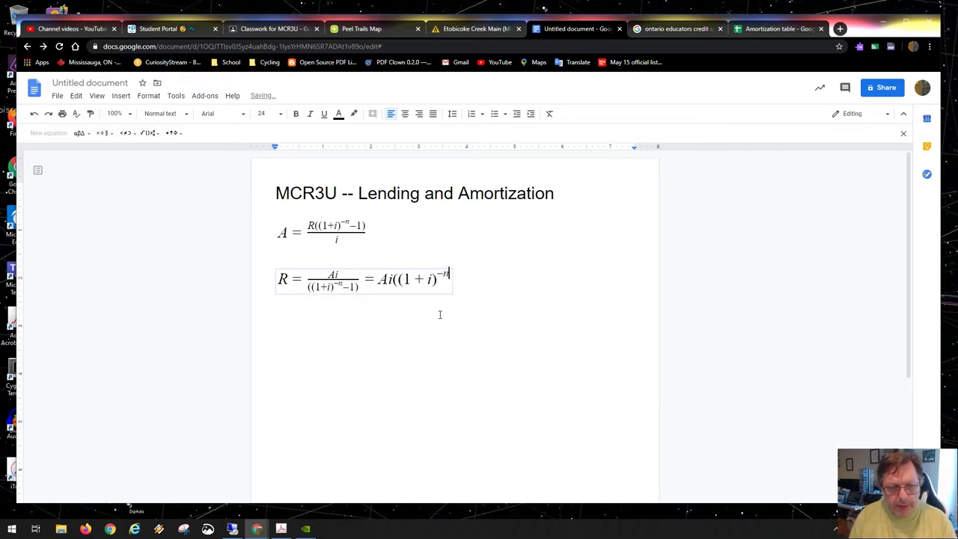
Complete the outer bracket with - 1, raise it to the power -1, and leave the equation
key(Right)
text())
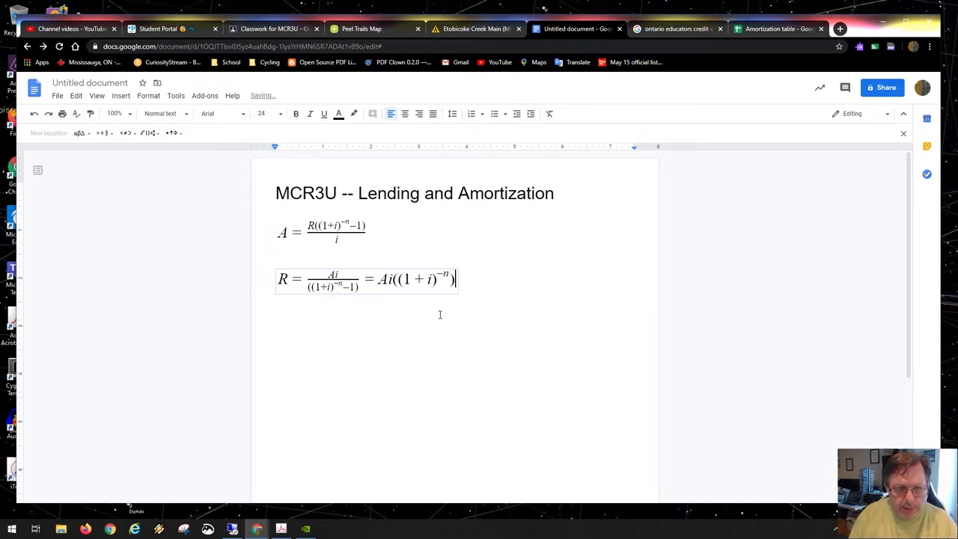
key(Left)
text(-1)
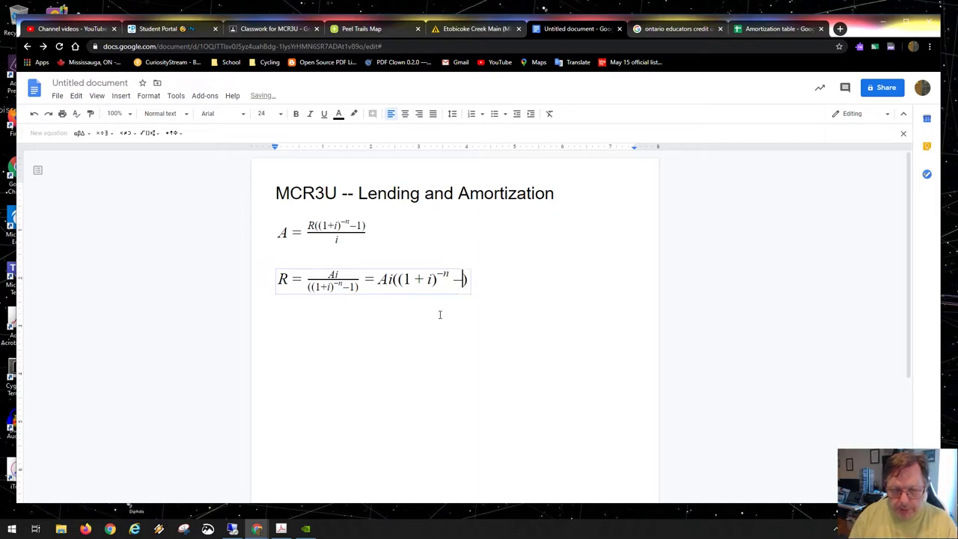
key(Right)
text(^)
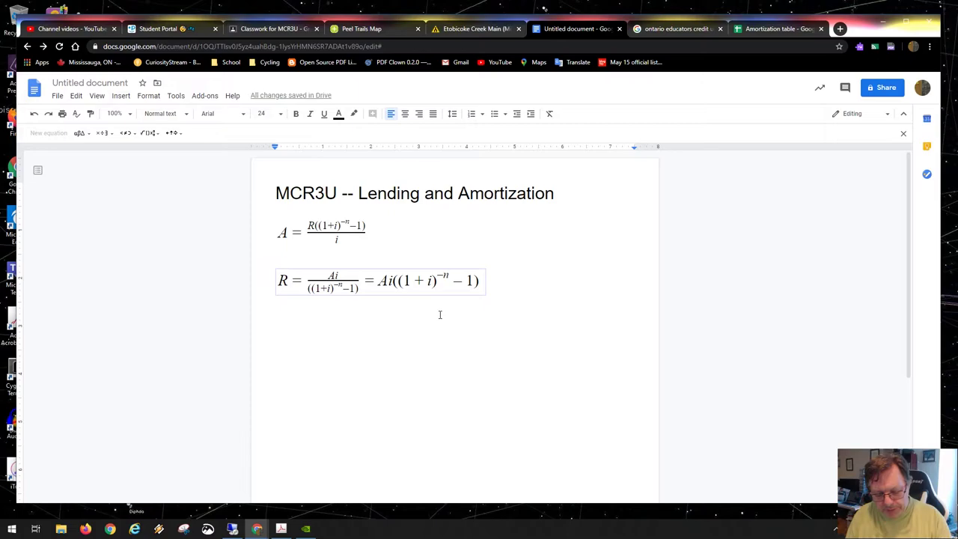
text(-1)
key(Right)
key(Right)
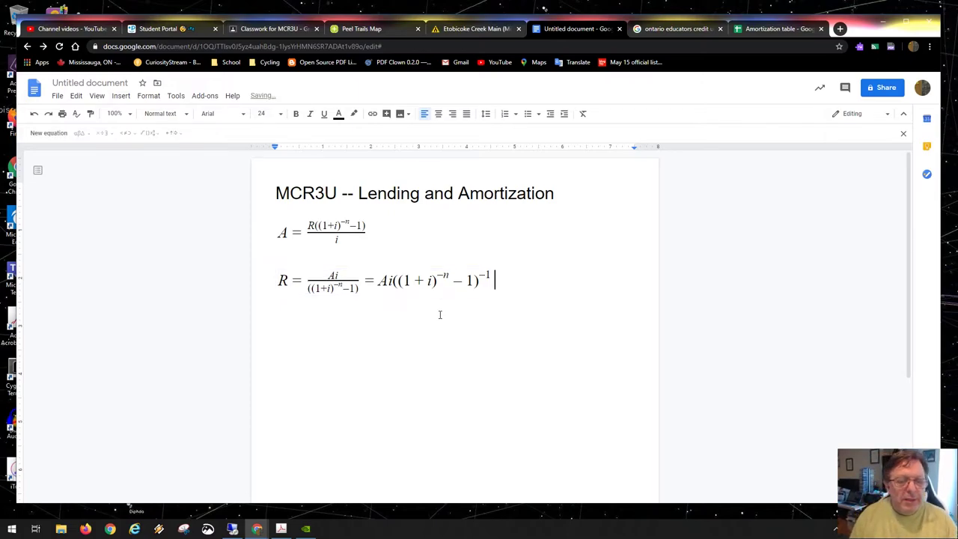
Apply bold and a red text color to the whole R equation, and deselect it
key(shift+Home)
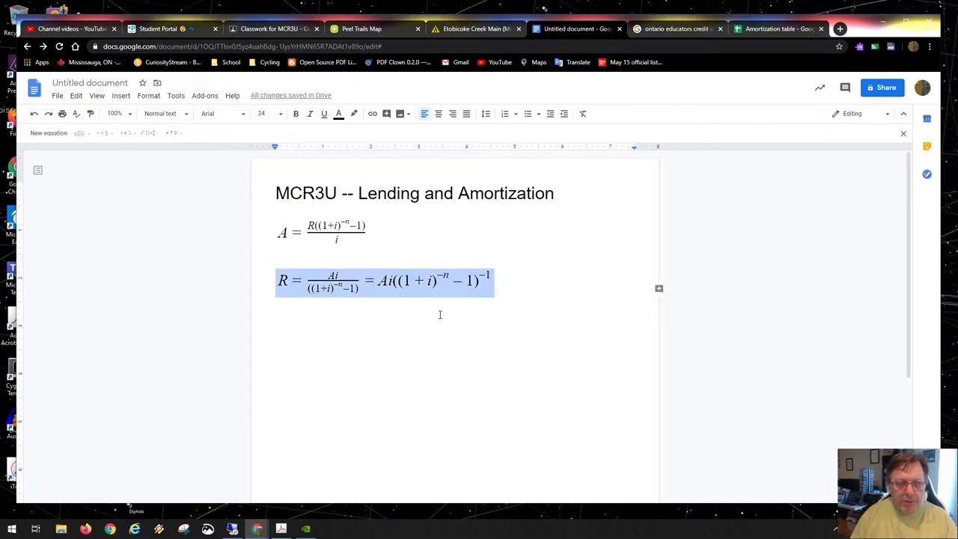
key(ctrl+b)
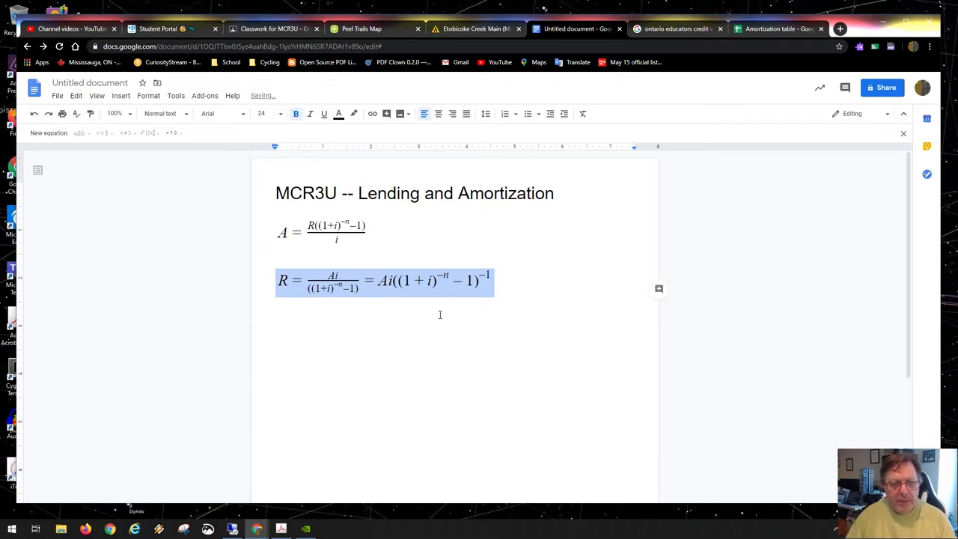
key(Home)
key(shift+End)
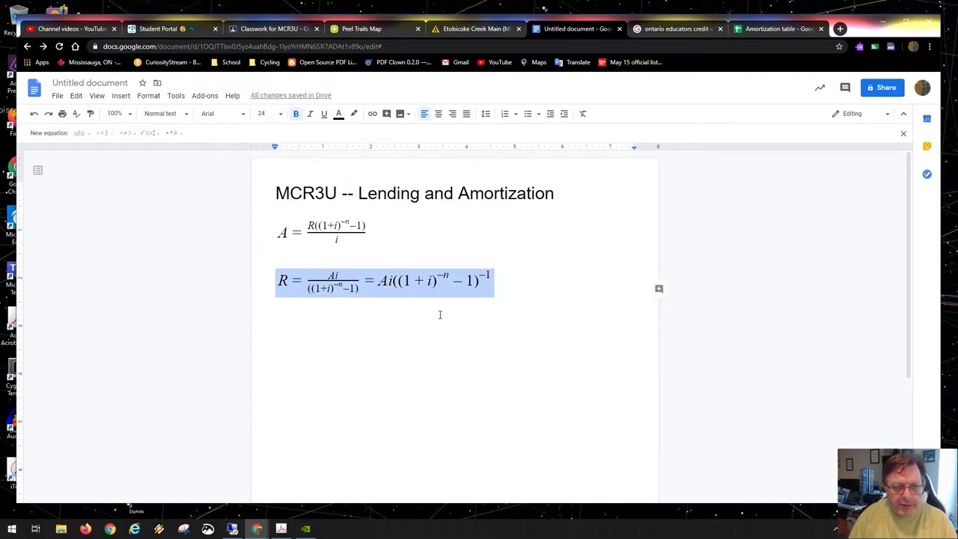
key(ctrl+b)
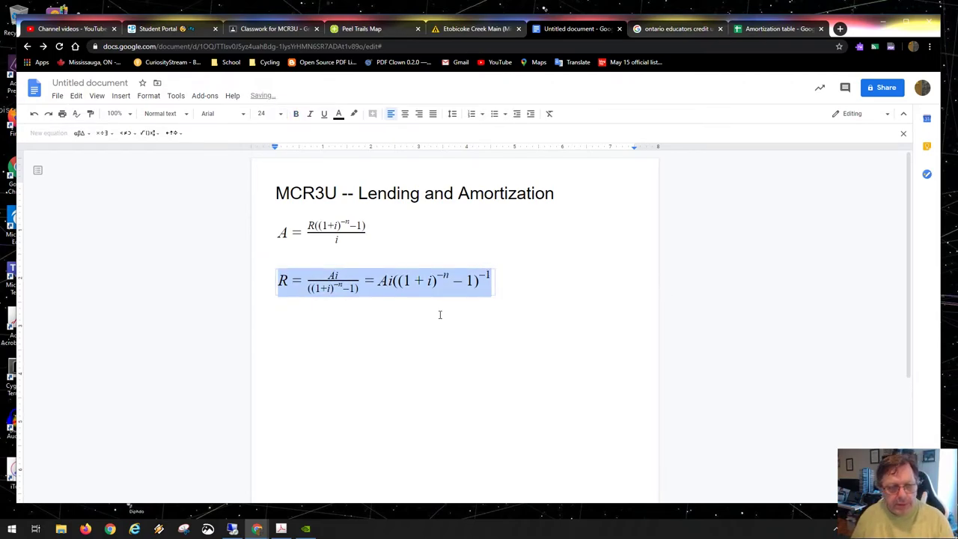
click(299, 116)
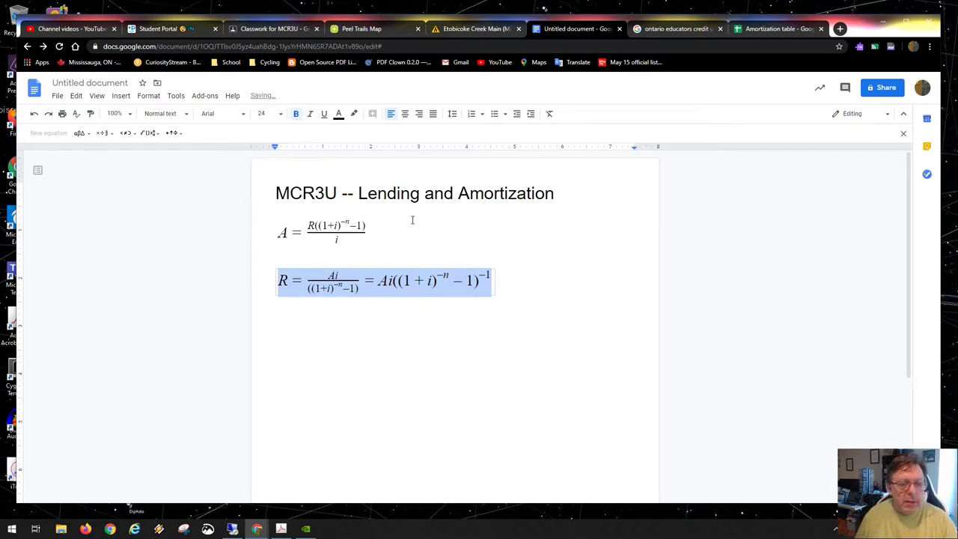
click(338, 115)
click(343, 133)
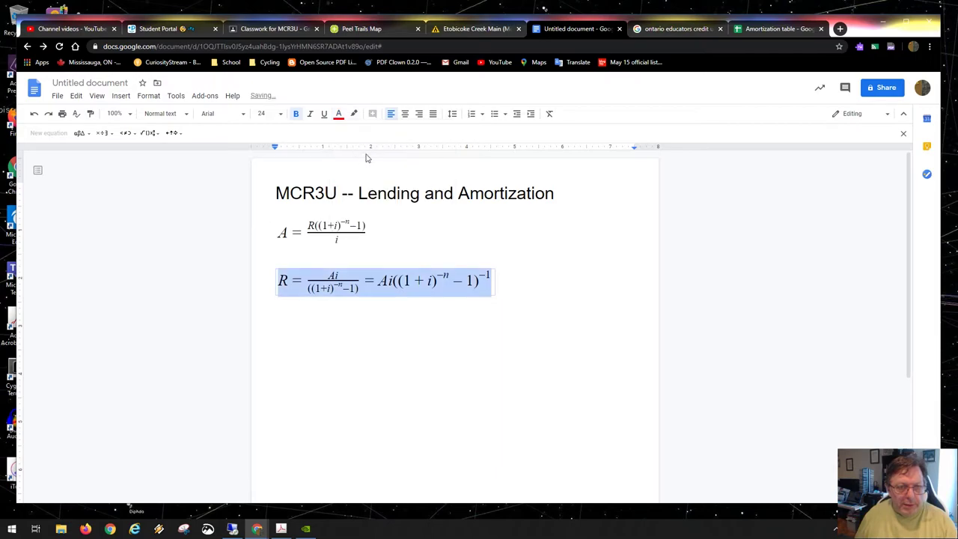
click(511, 279)
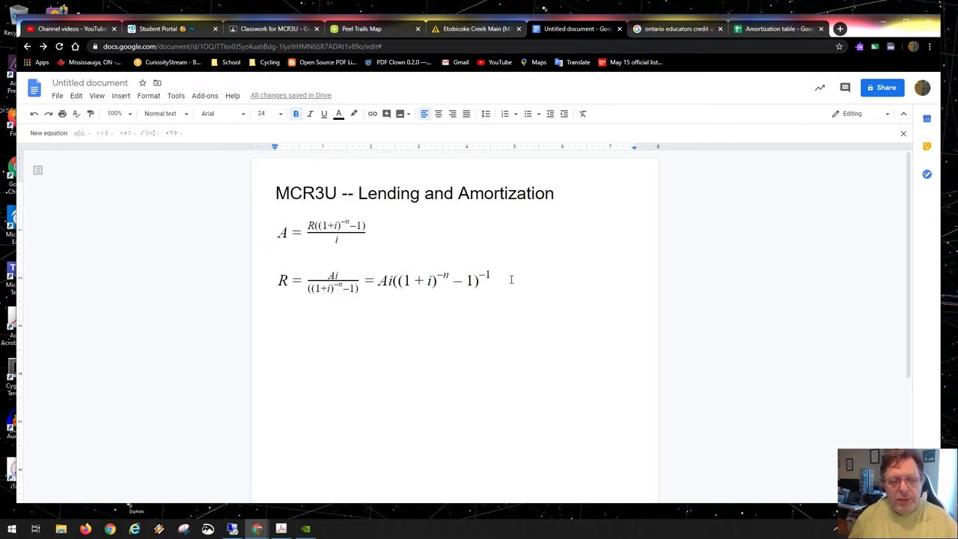
Switch to the Amortization table spreadsheet and begin the Regular Payment formula in D4 with =D1*D3, the loan times the monthly interest
drag(380, 282, 484, 285)
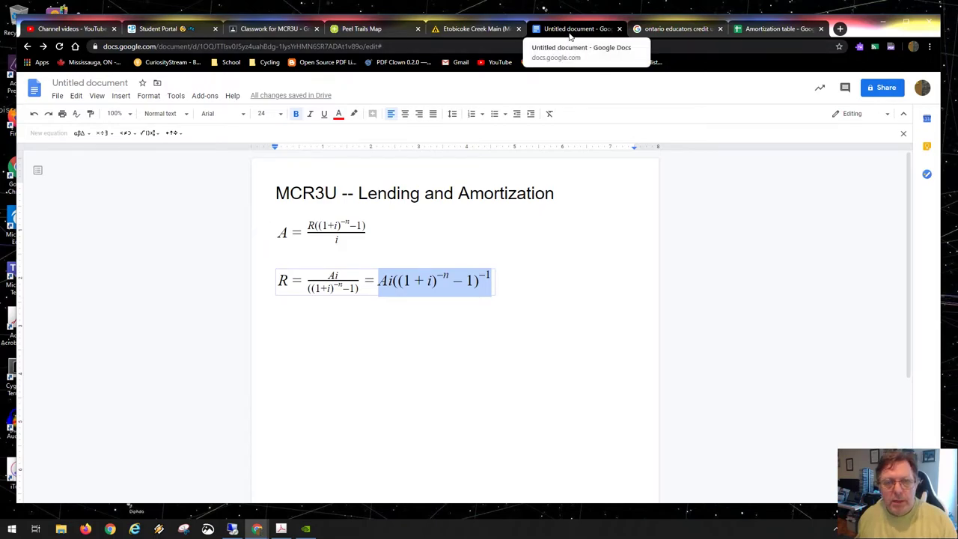
click(757, 33)
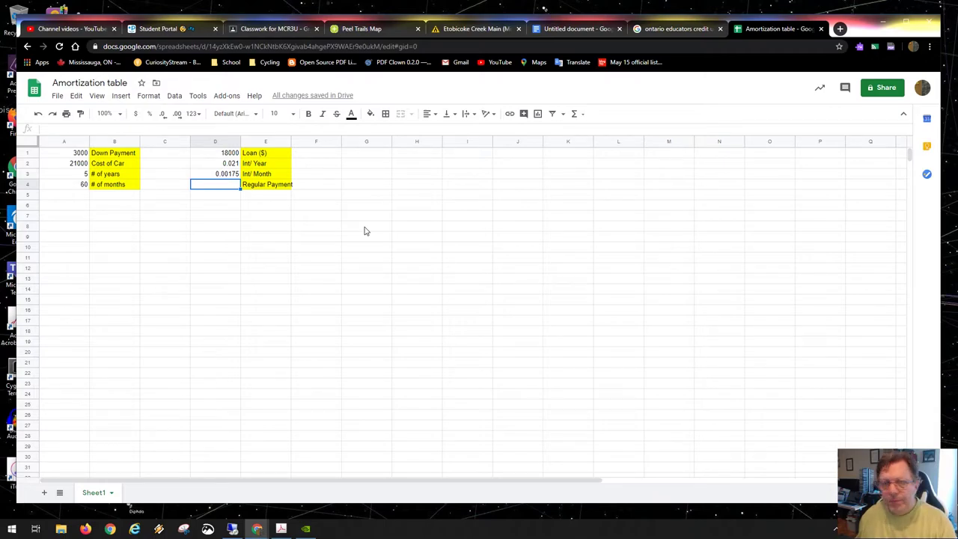
text(=)
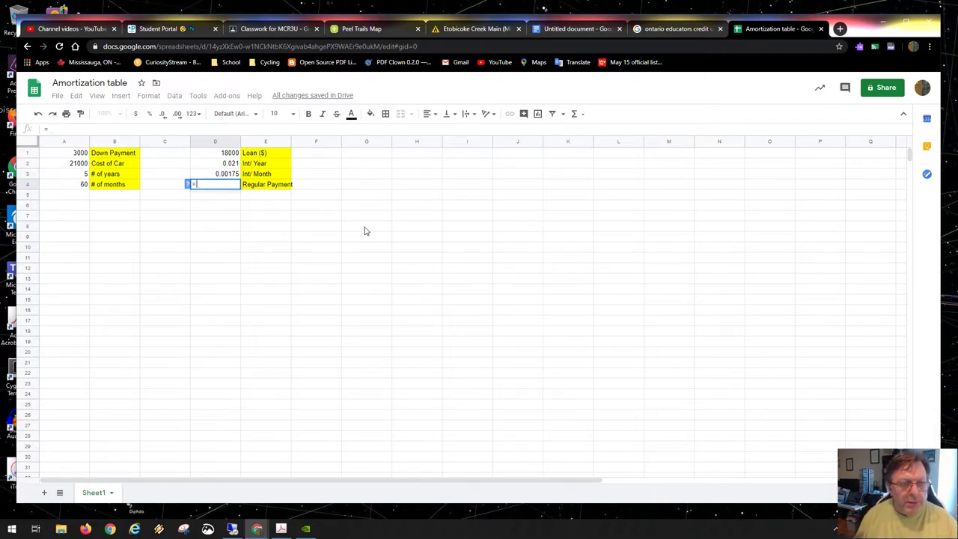
click(232, 153)
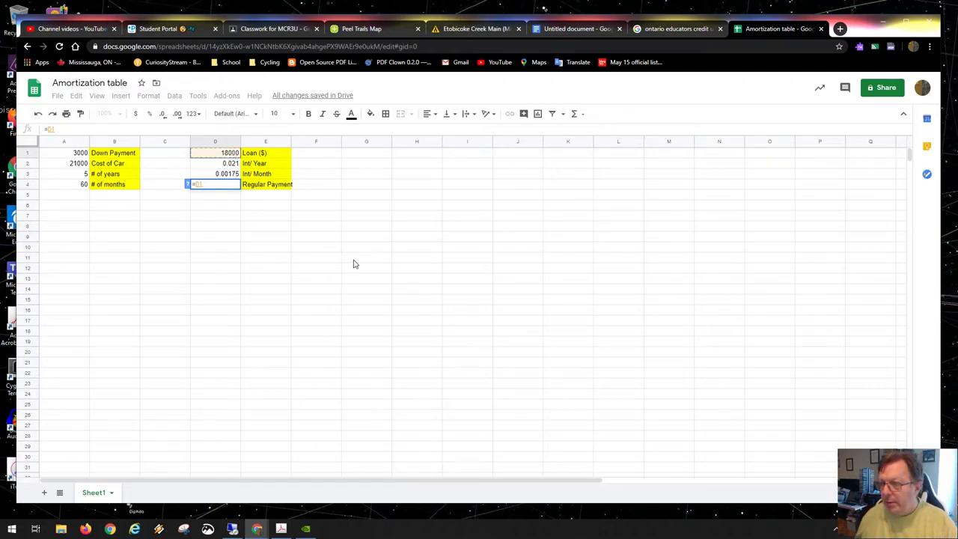
text(*)
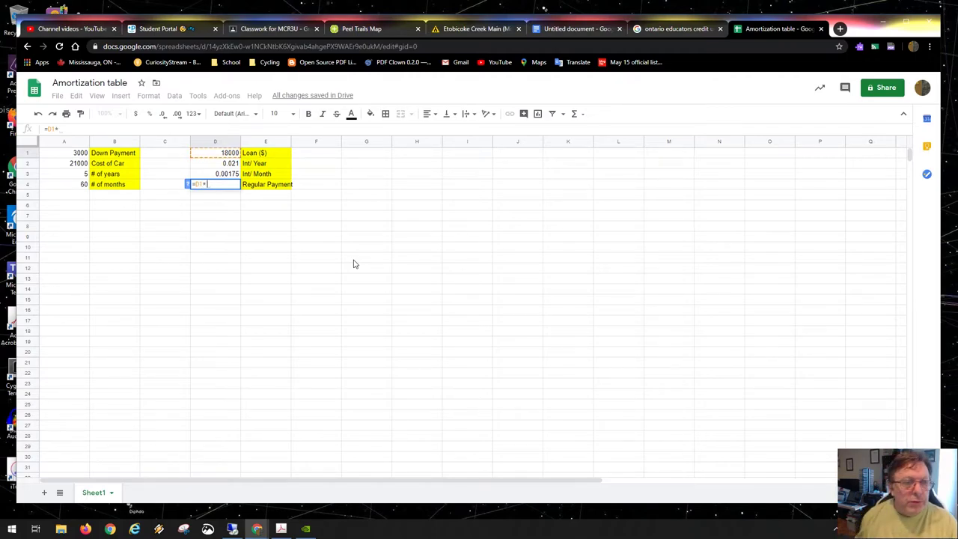
click(234, 175)
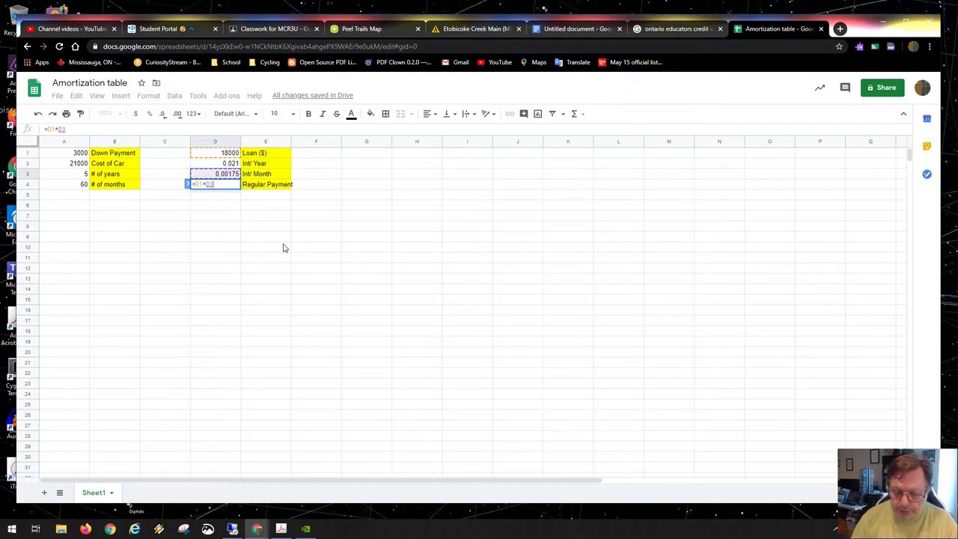
Continue the D4 formula with *((1+D3)^(-A4), using the monthly interest and the negative number of months as exponent
text(*(()
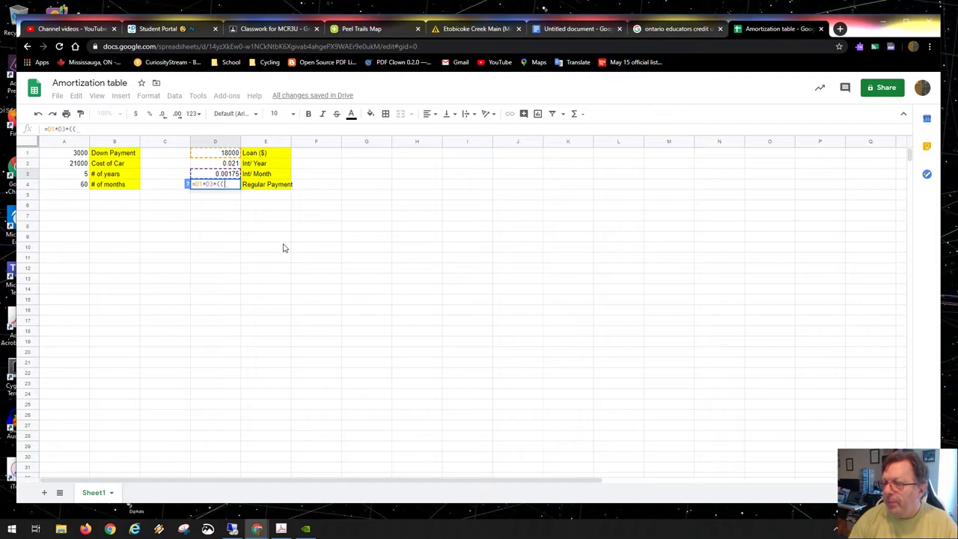
text(1+)
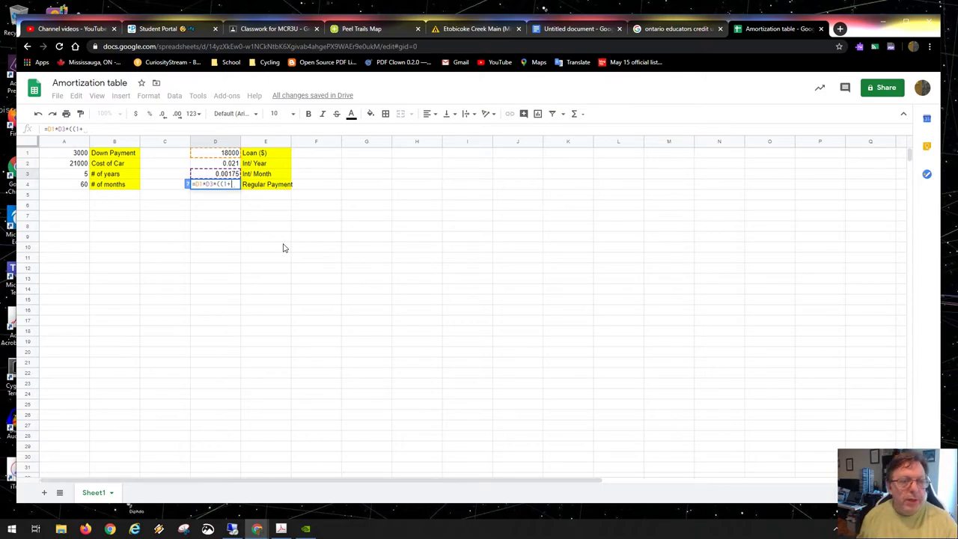
click(234, 176)
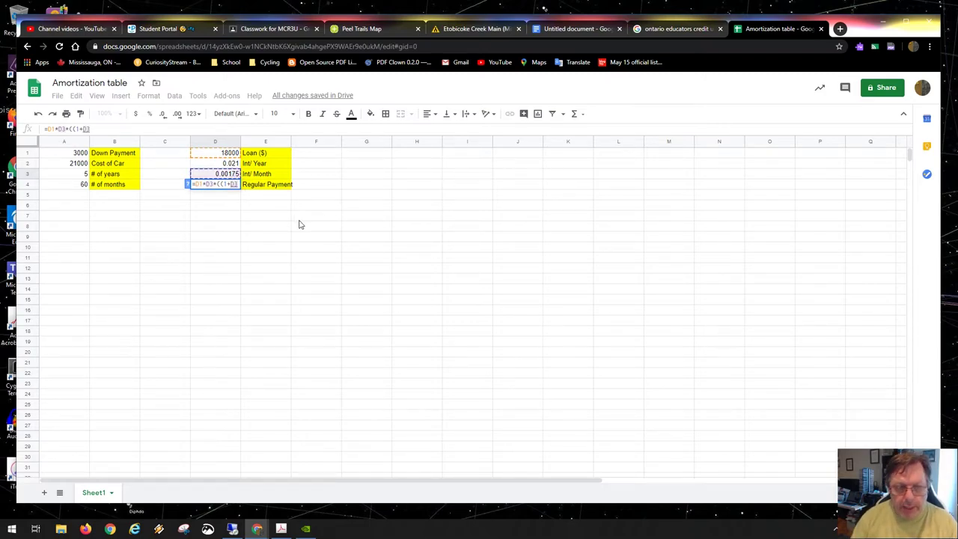
text()^)
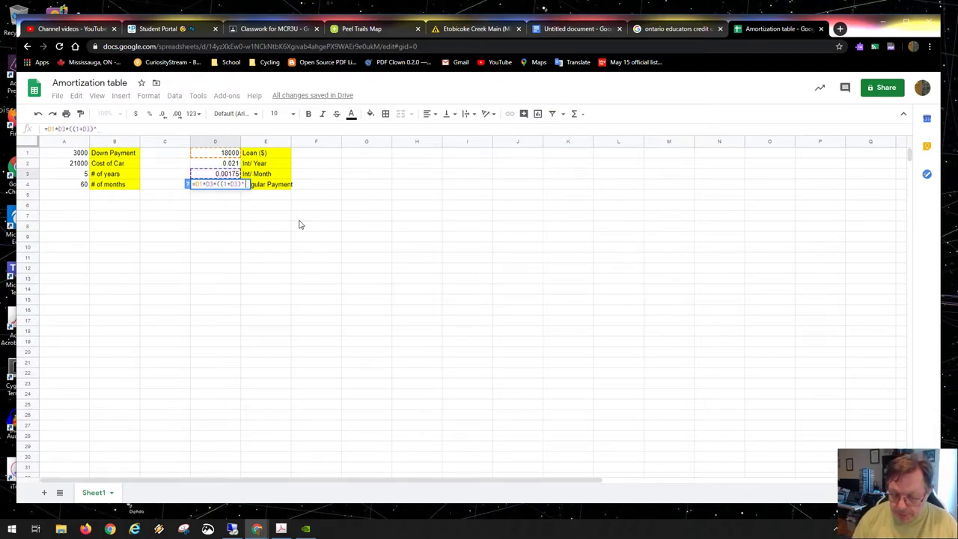
text(()
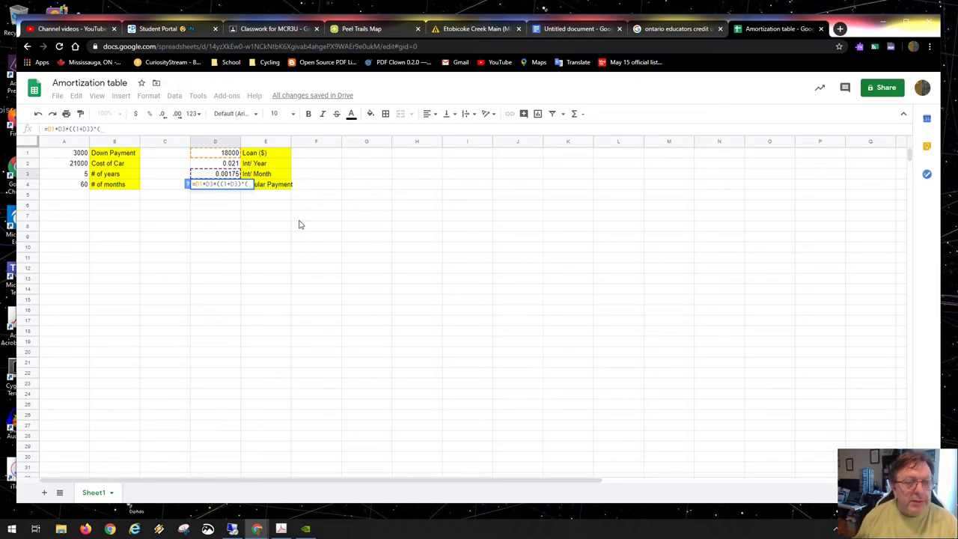
text(-)
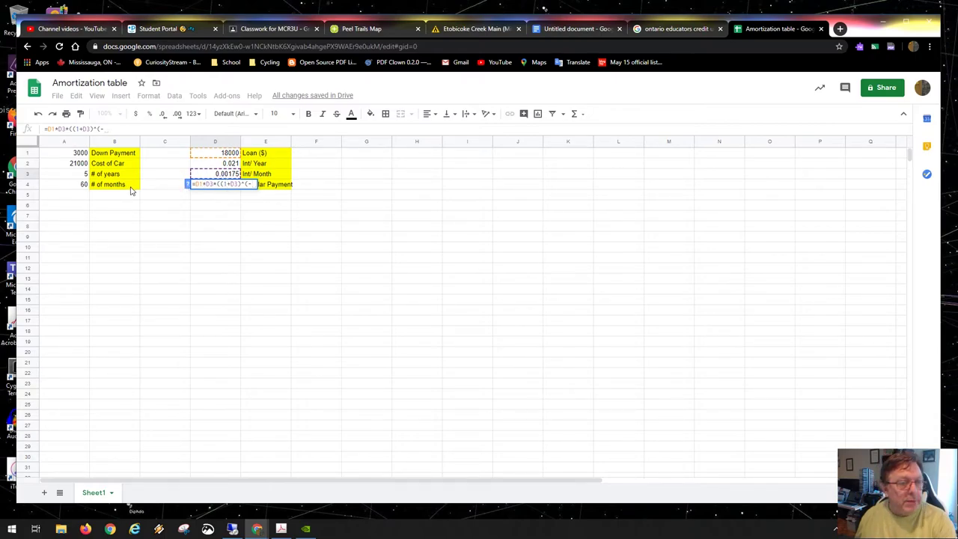
click(82, 185)
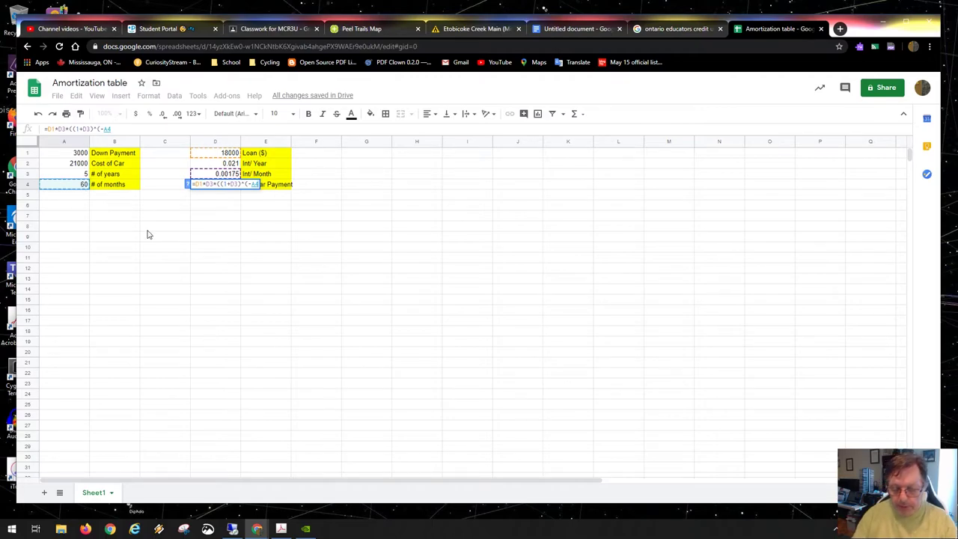
text())
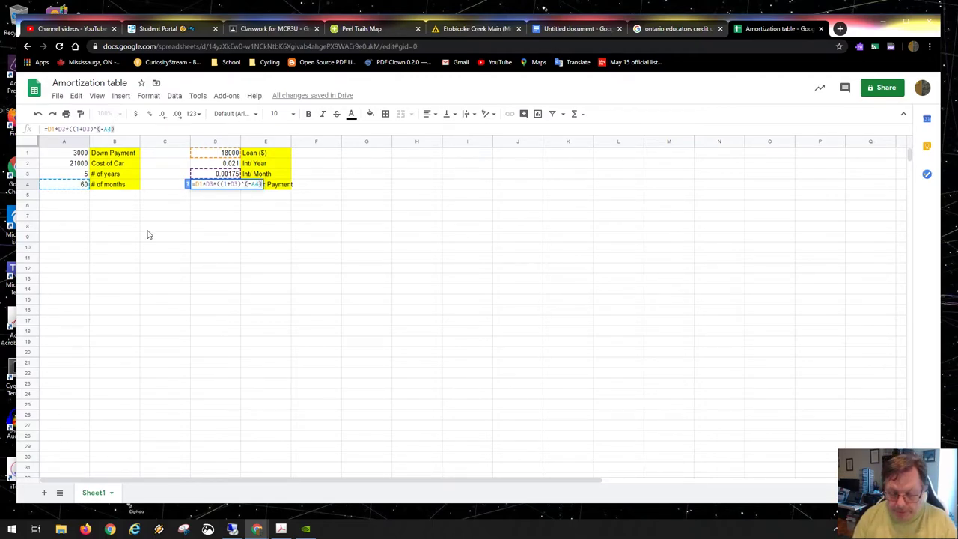
Complete the D4 formula with -1)^(-1) and enter it
text(-1)
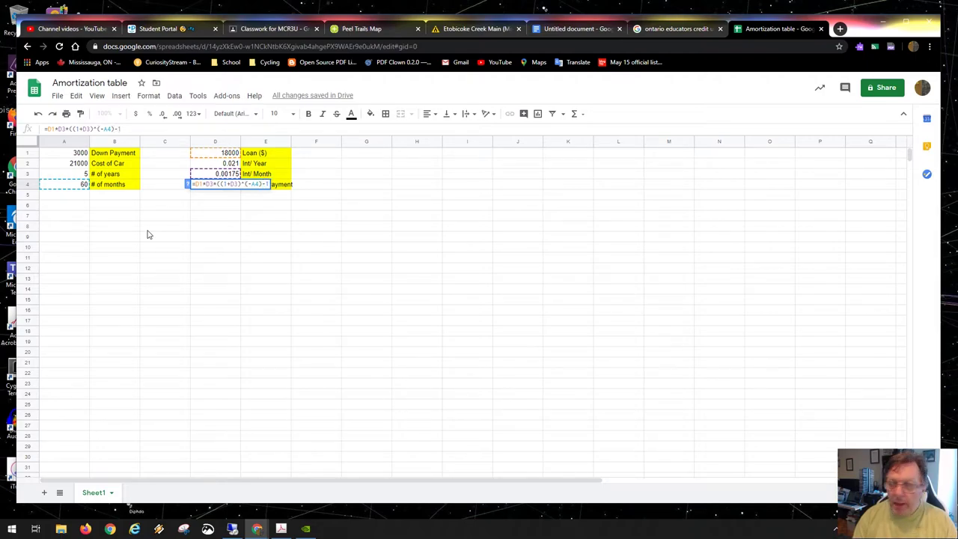
text())
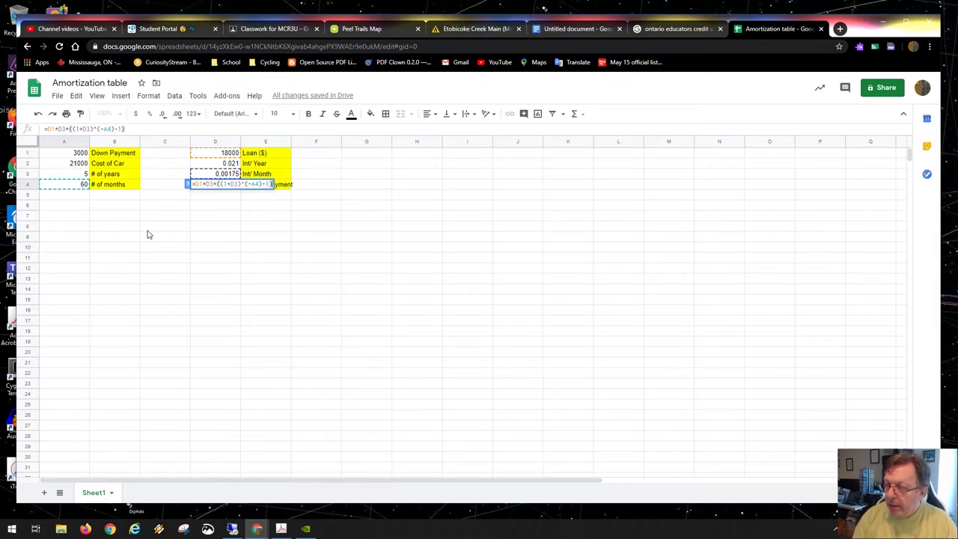
text(^)
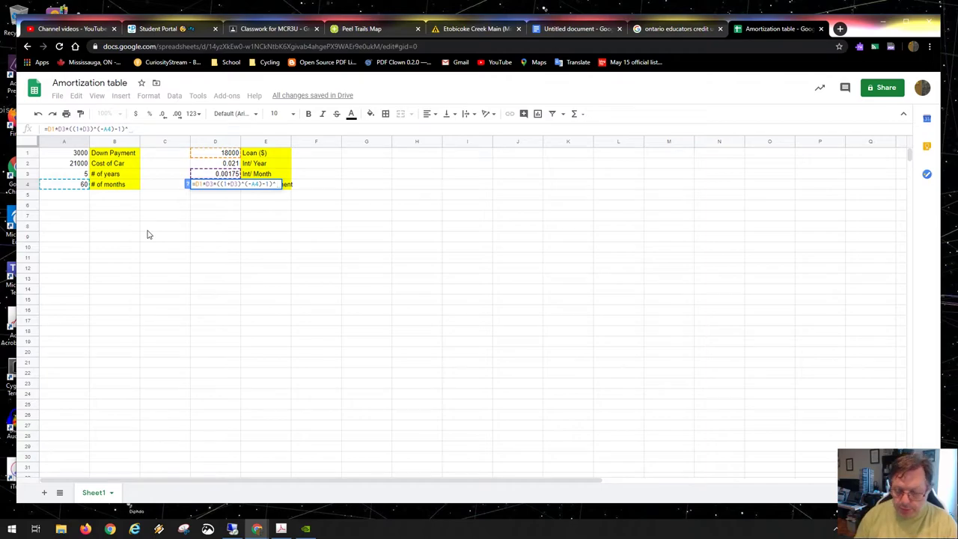
text((-1))
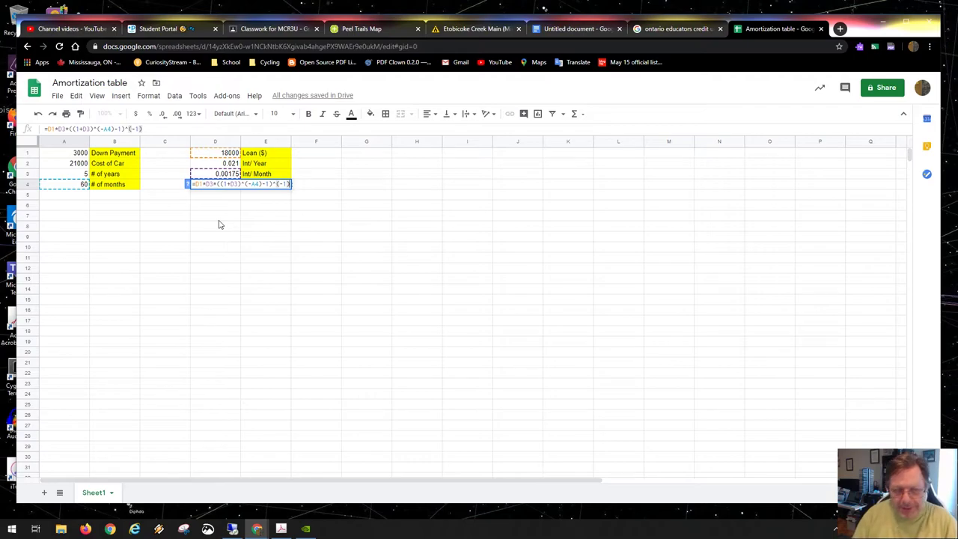
key(Return)
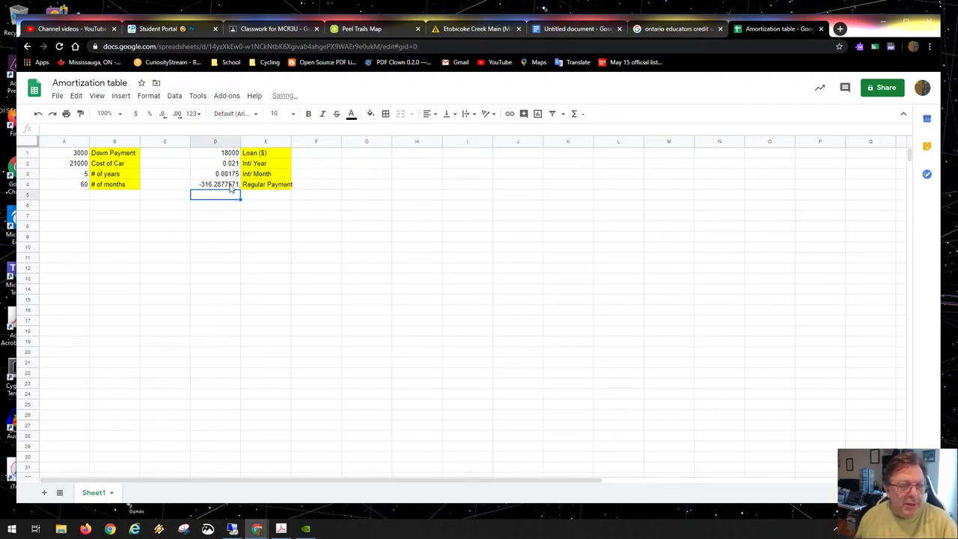
Zoom the sheet to 150% and review the Regular Payment formula in D4 without changing it
click(229, 187)
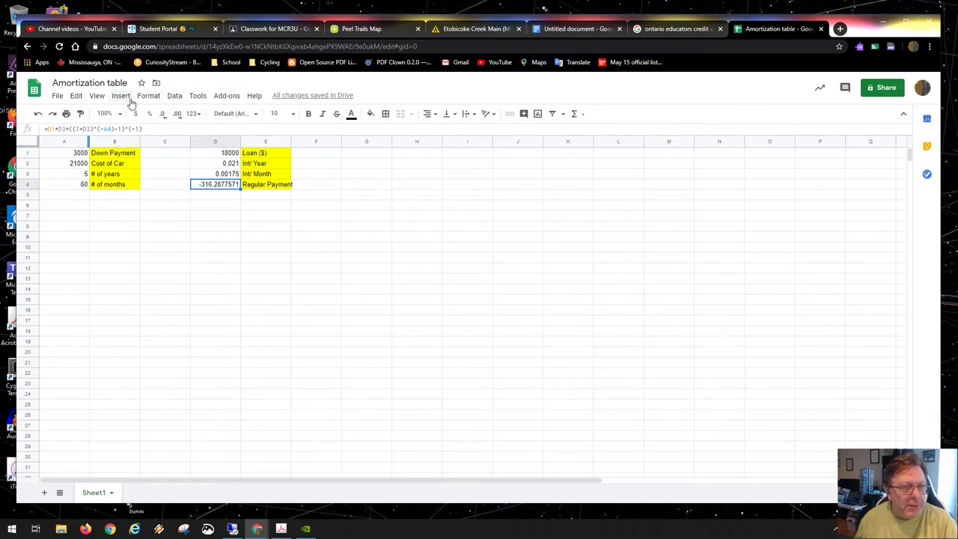
click(96, 98)
click(96, 101)
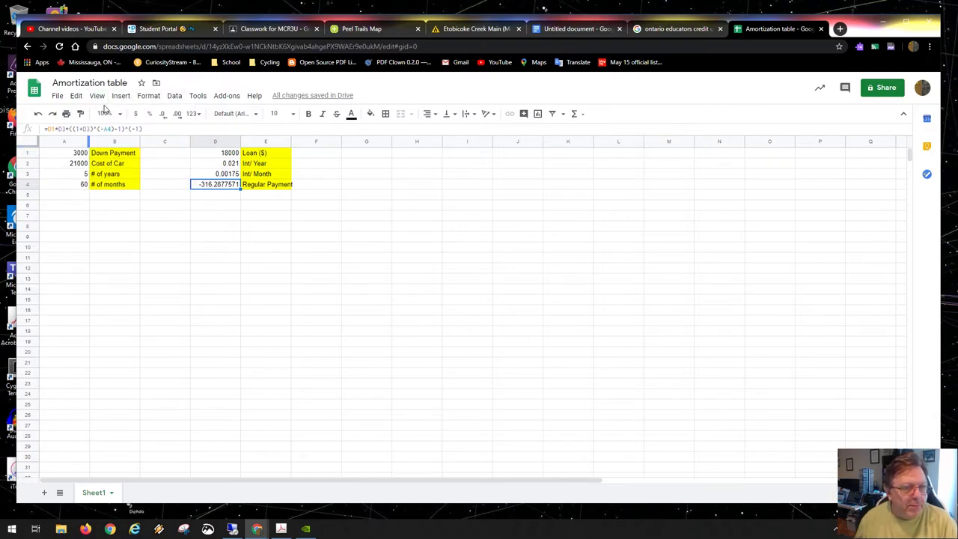
click(117, 115)
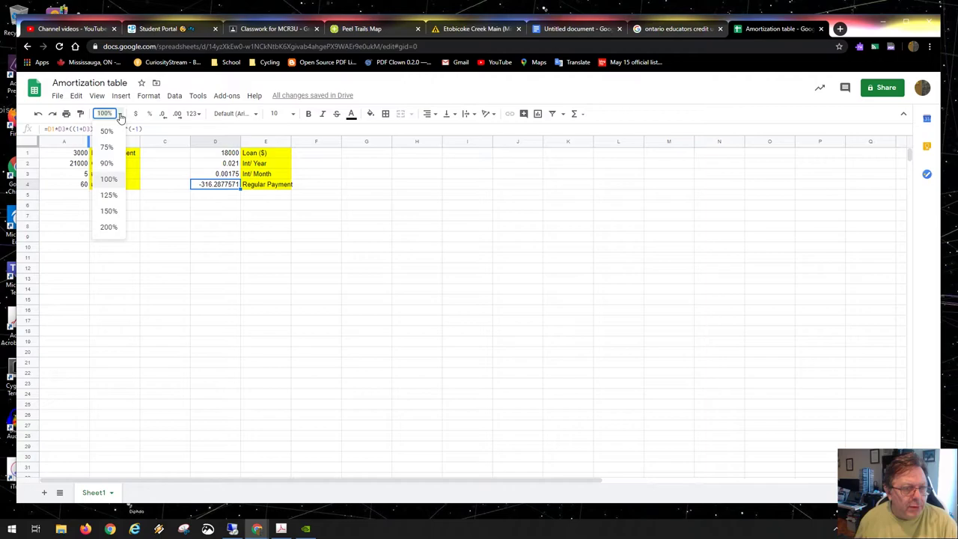
click(111, 211)
double_click(333, 210)
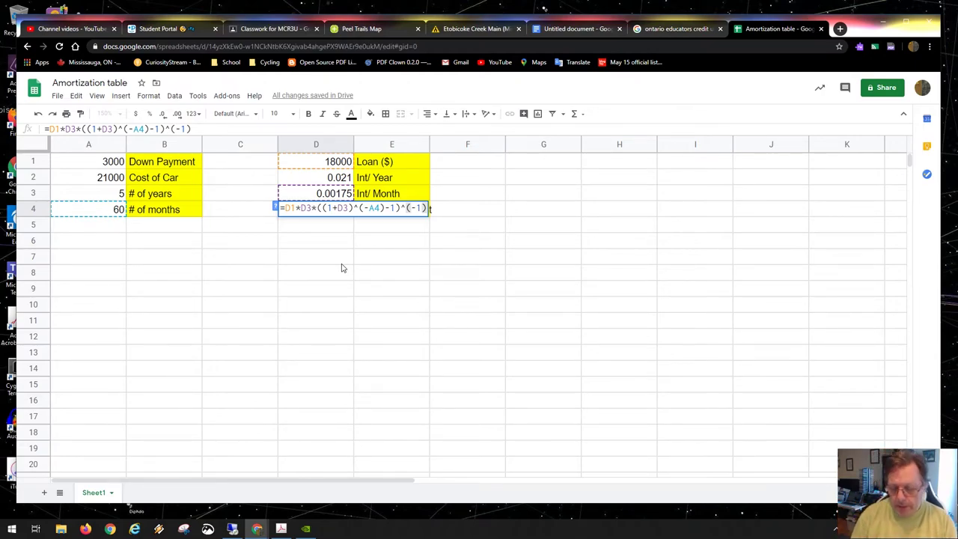
key(Return)
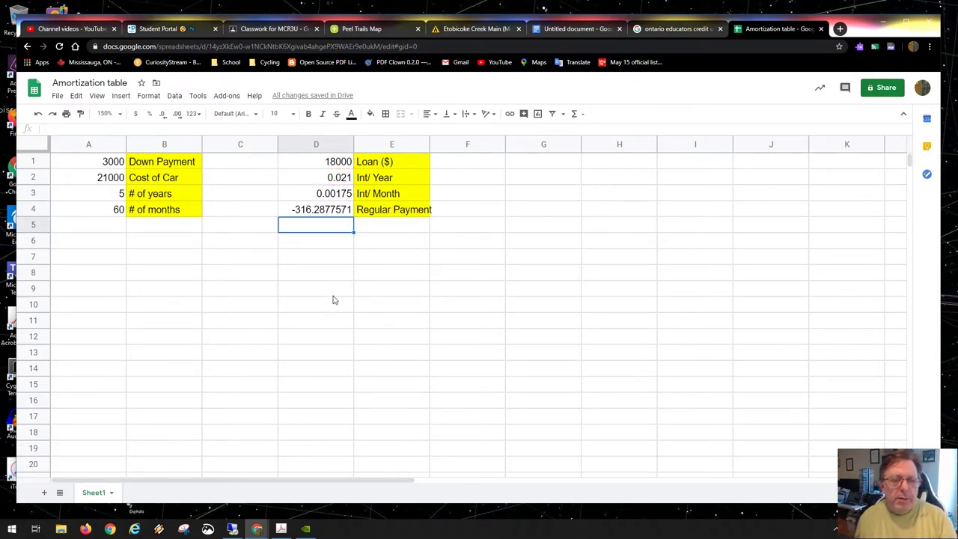
Apply the Number format with two decimal places to the Regular Payment value in D4
click(342, 213)
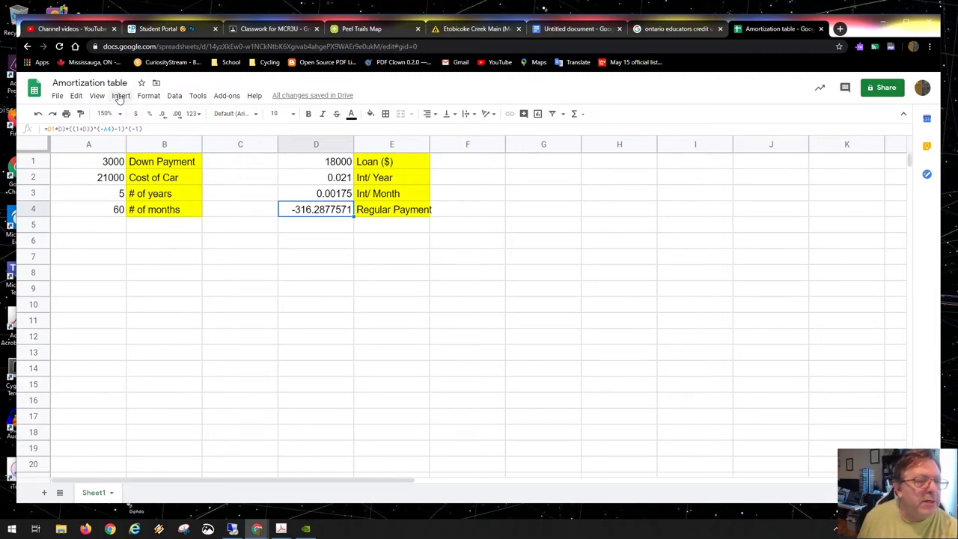
click(149, 96)
mouse_move(180, 138)
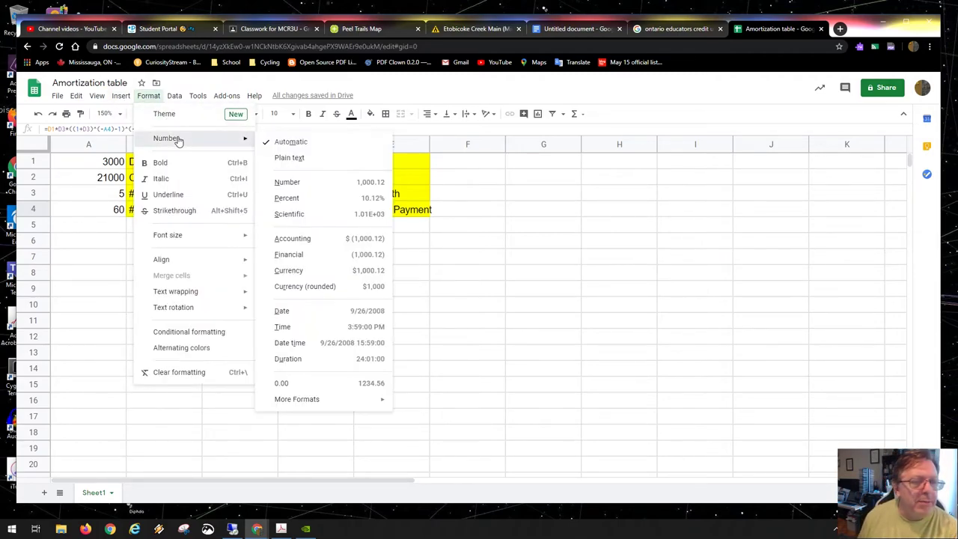
click(316, 189)
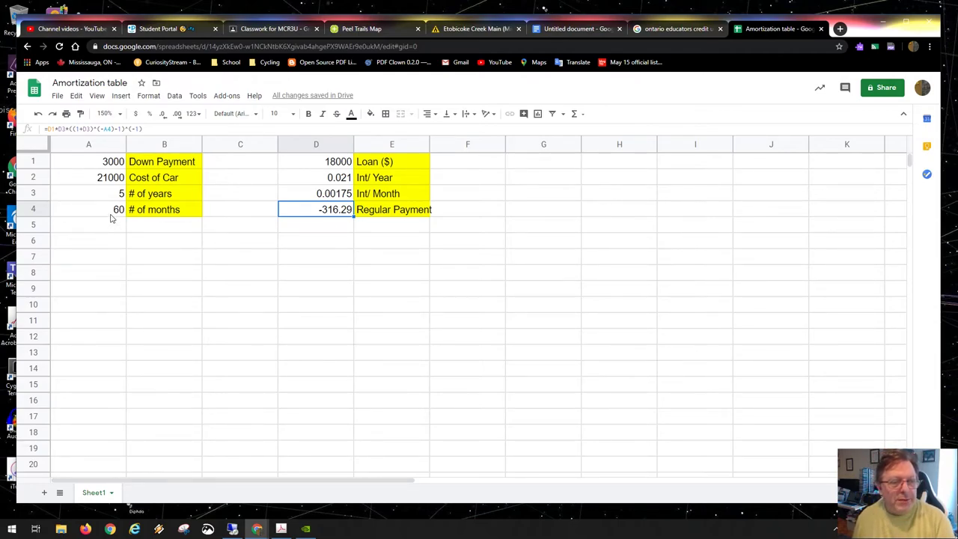
Enter the column headings Month in A6 and Principal ($) in B6
click(104, 244)
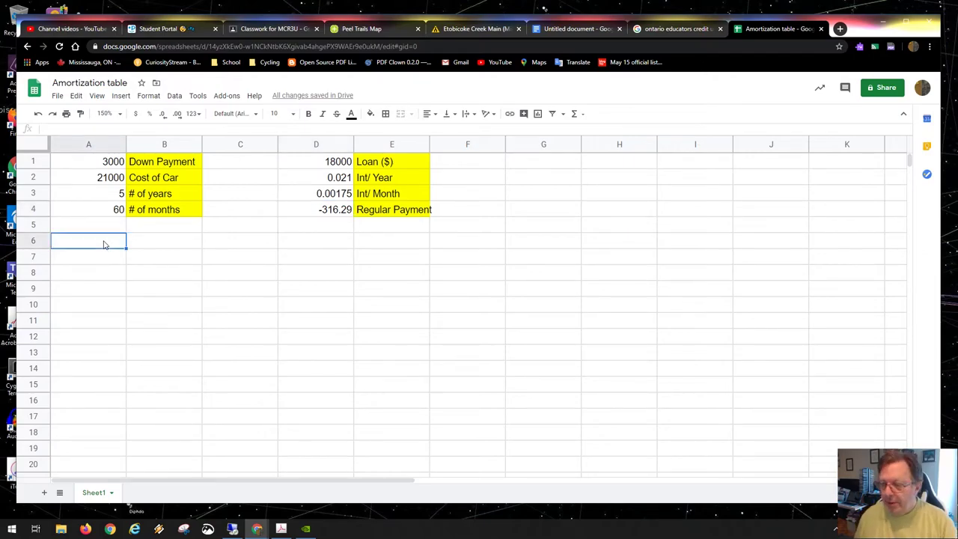
text(Month)
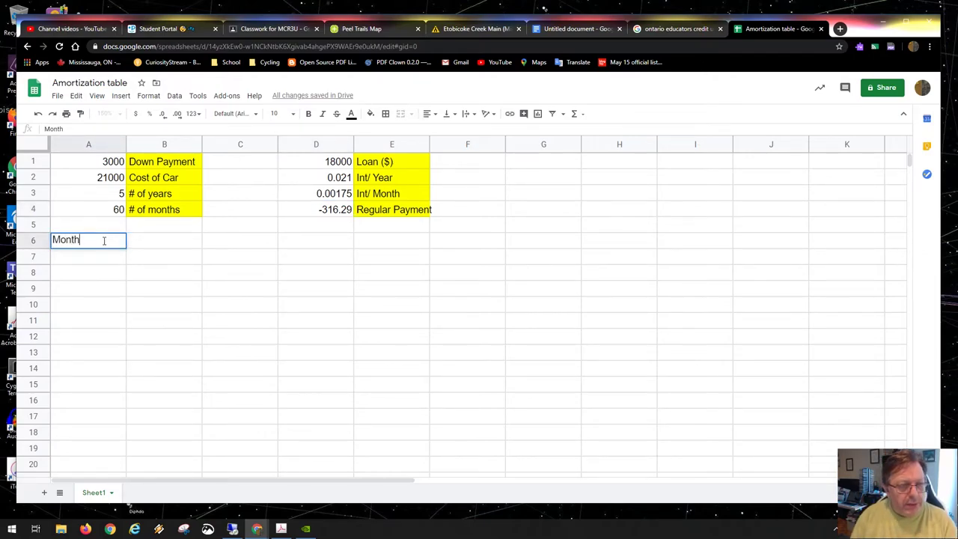
key(Tab)
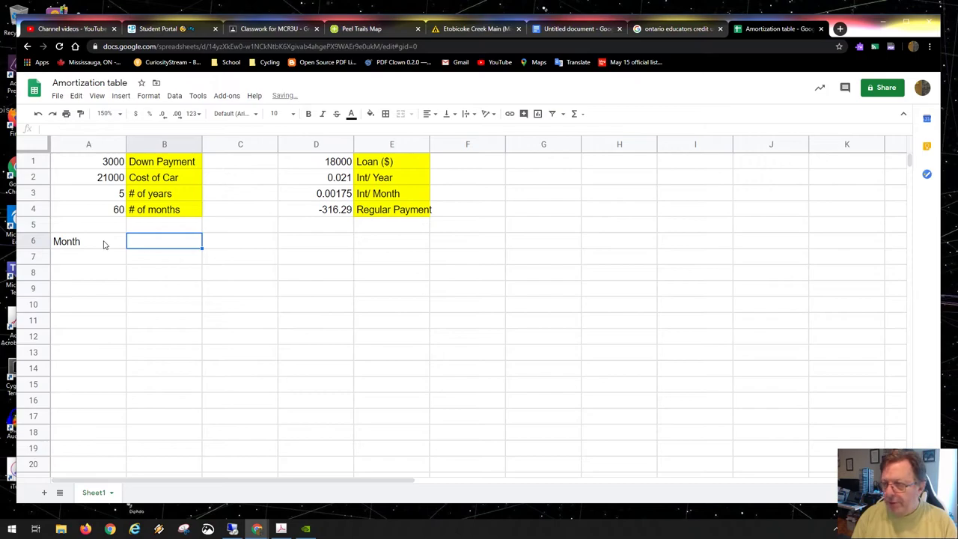
text(Principa)
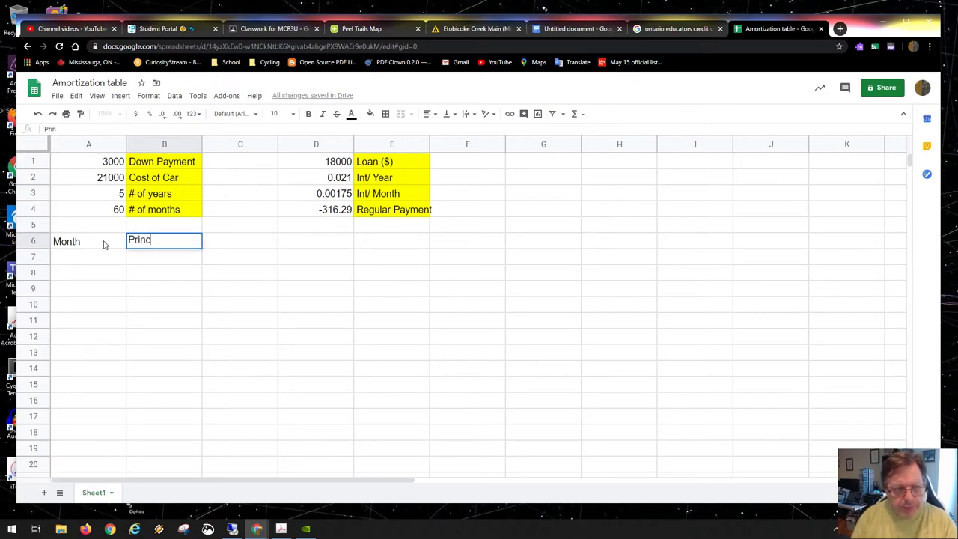
text(l )
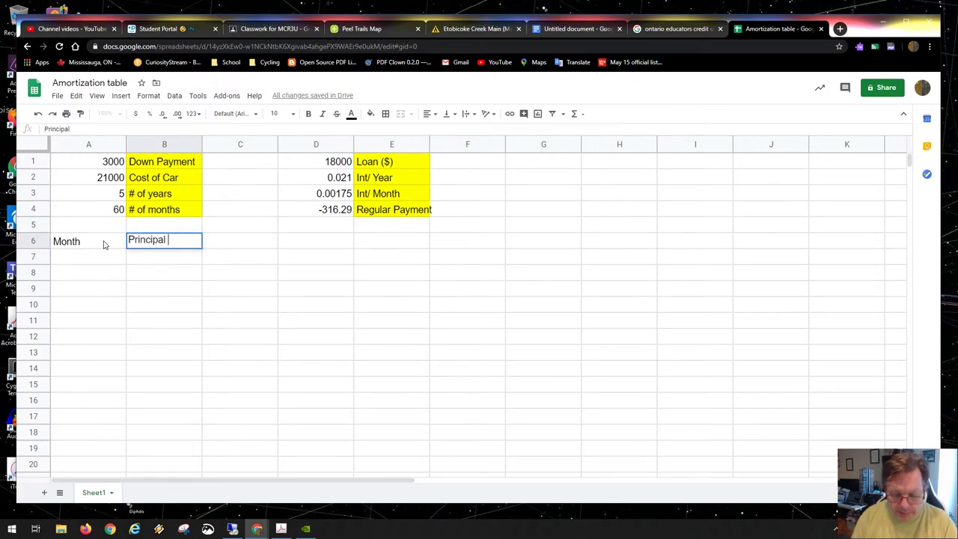
text(($))
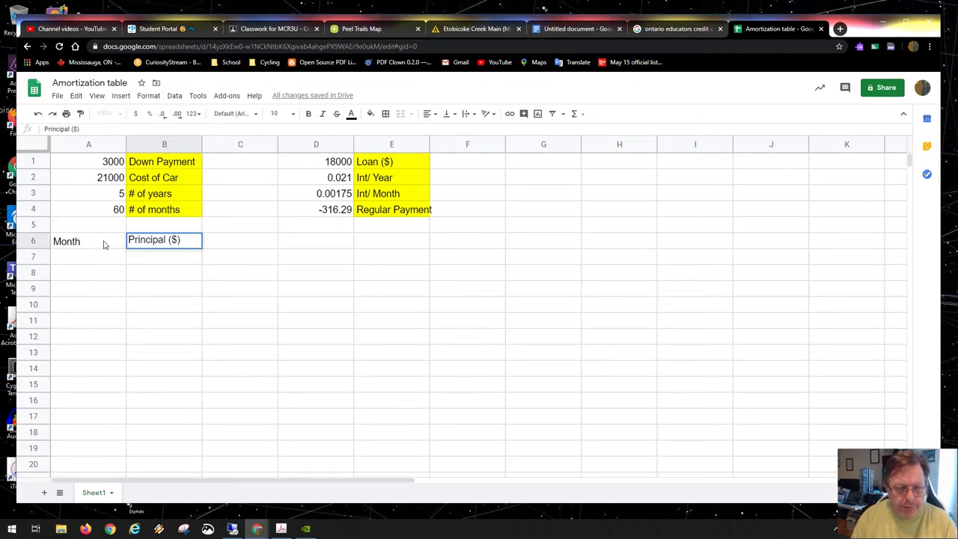
key(Tab)
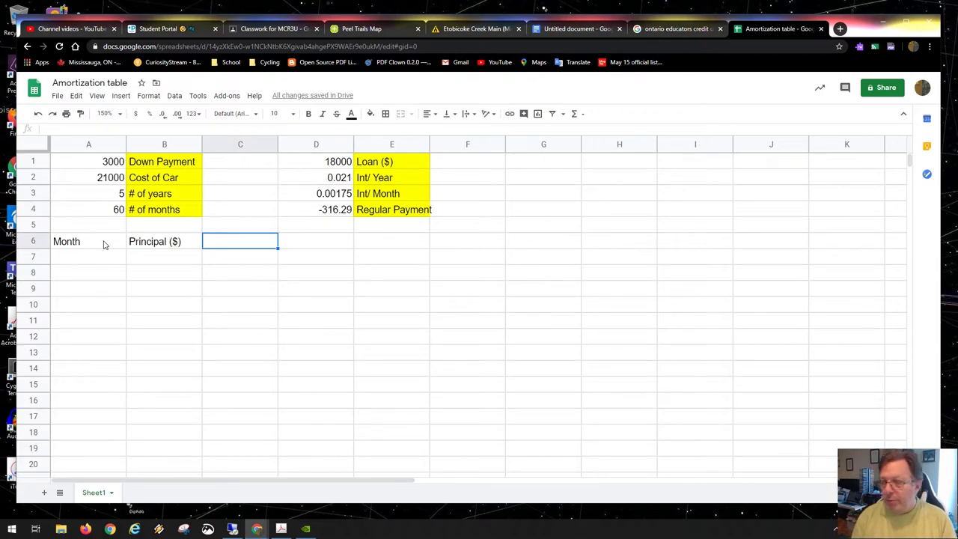
Enter Interest ($) as the column heading in C6
text(Inte)
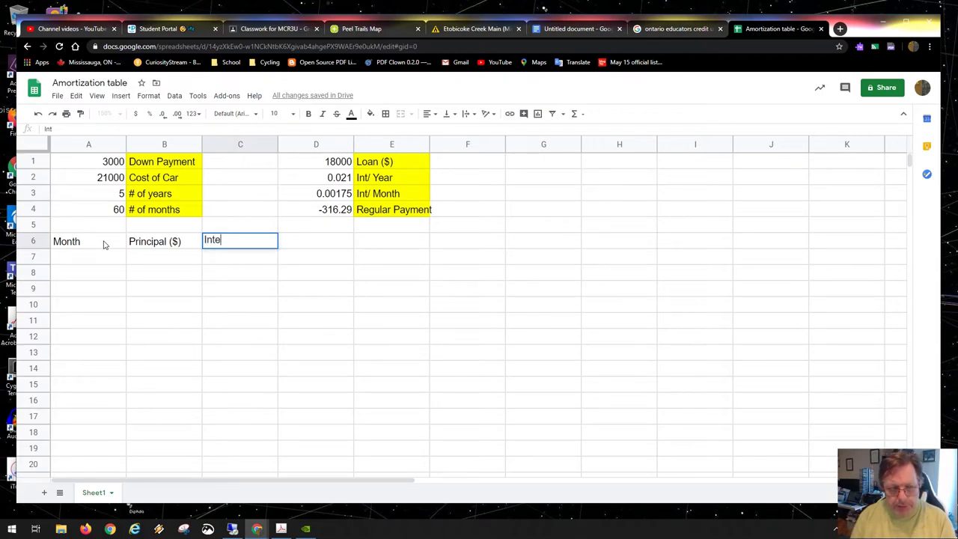
text(rest ()
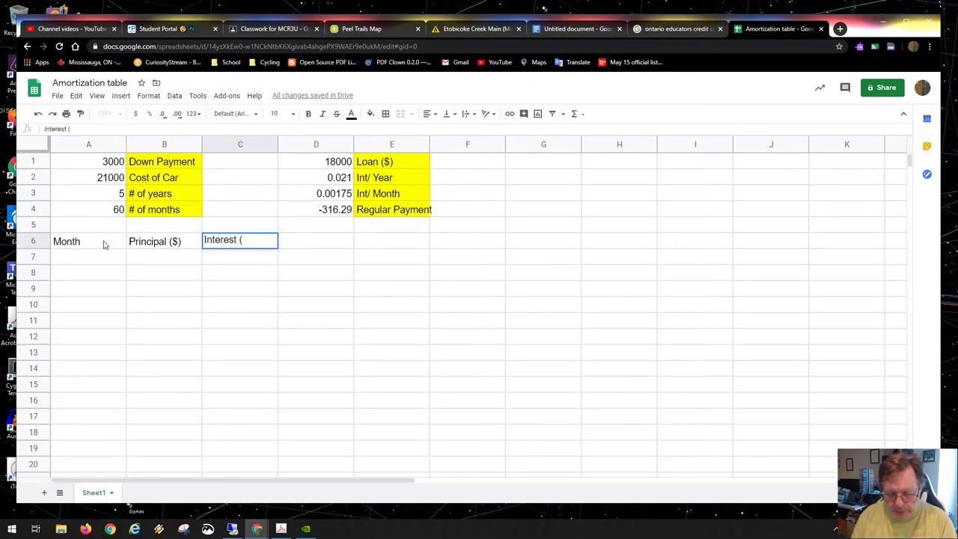
text($))
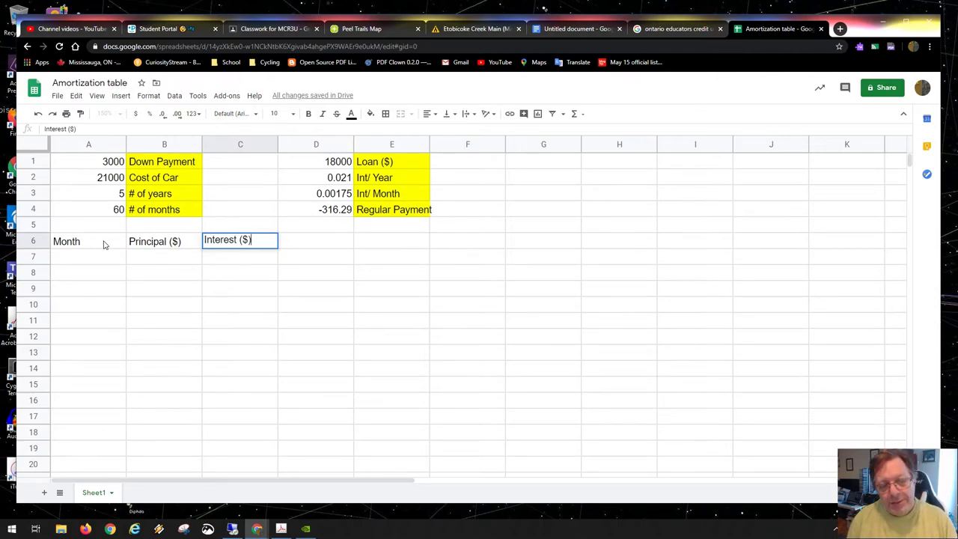
key(Tab)
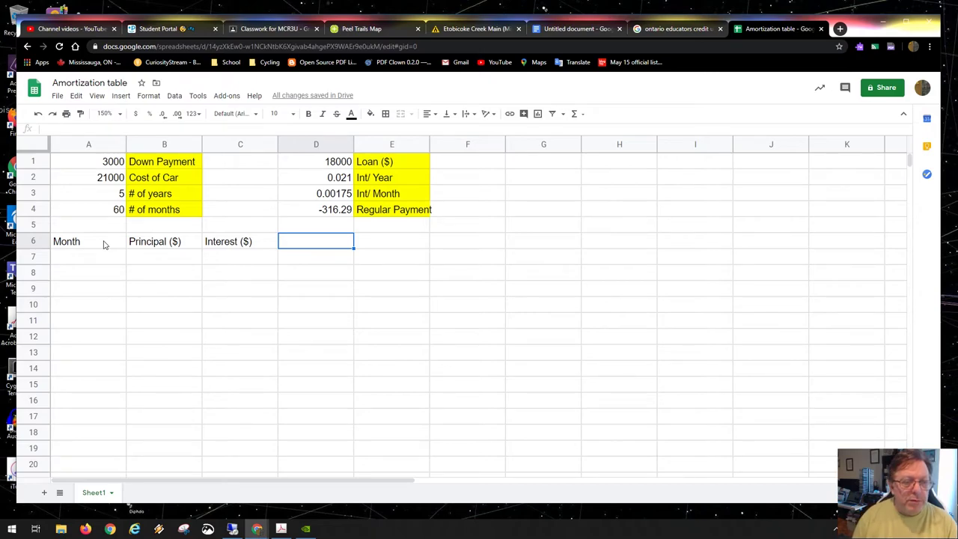
Enter a two-row column heading with Prinicpal in D5 and Reduction ($) in D6
key(Up)
text(Prinicpal)
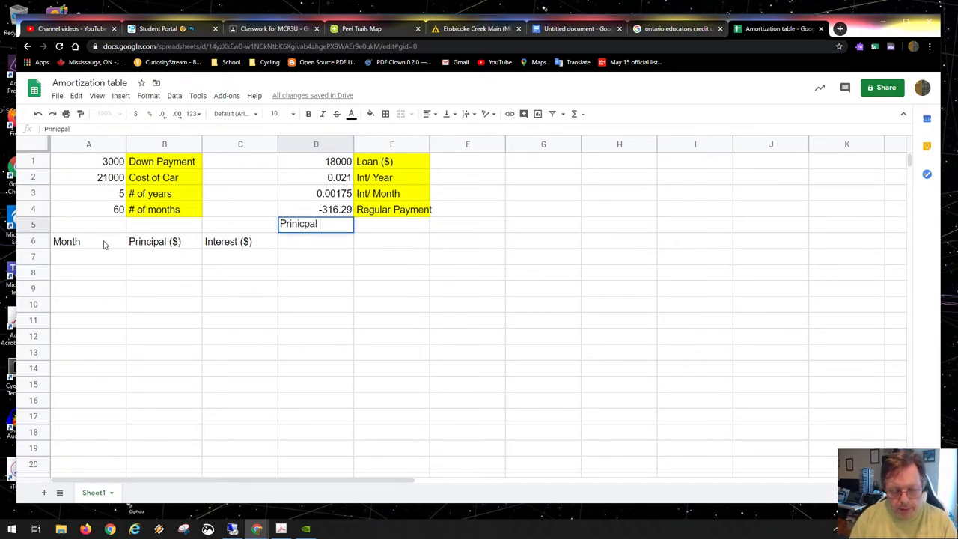
key(Return)
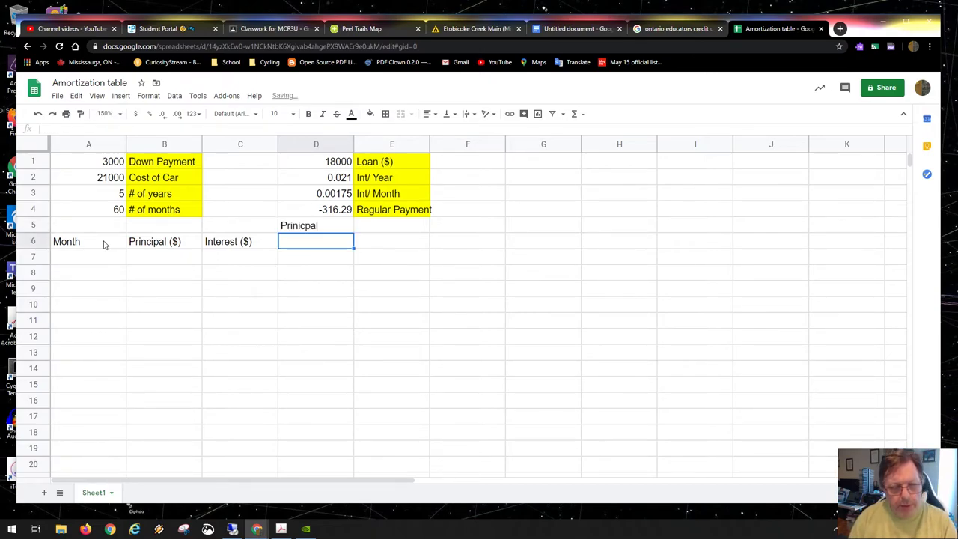
text(Reducti)
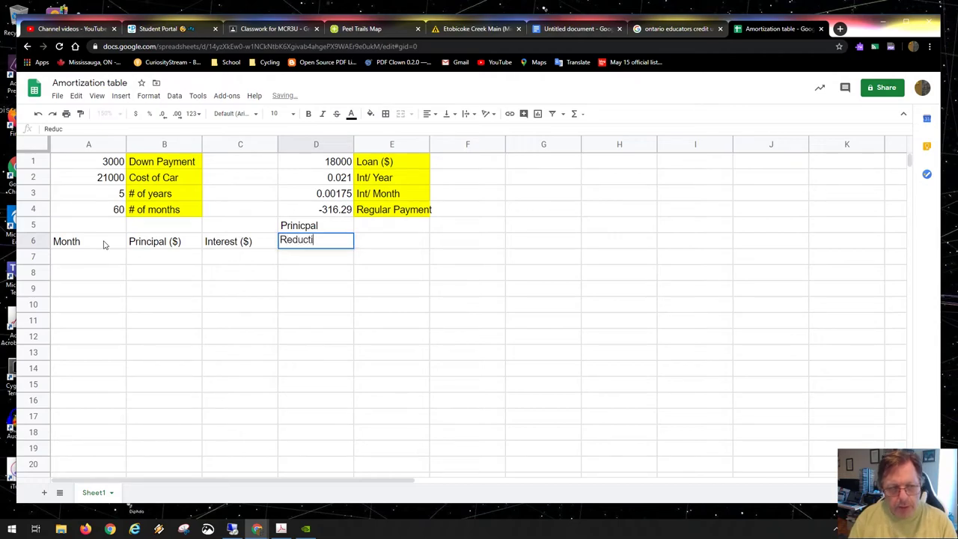
text(on ($))
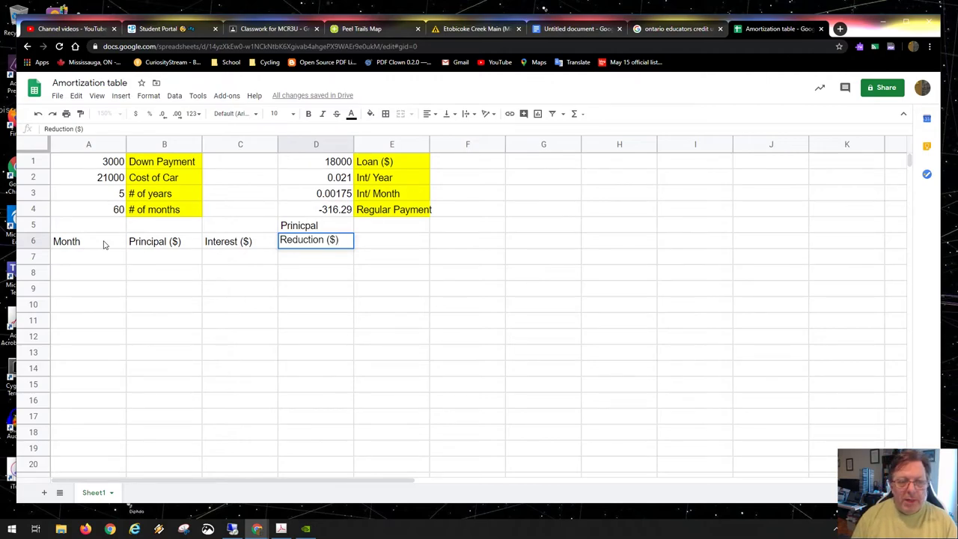
key(Tab)
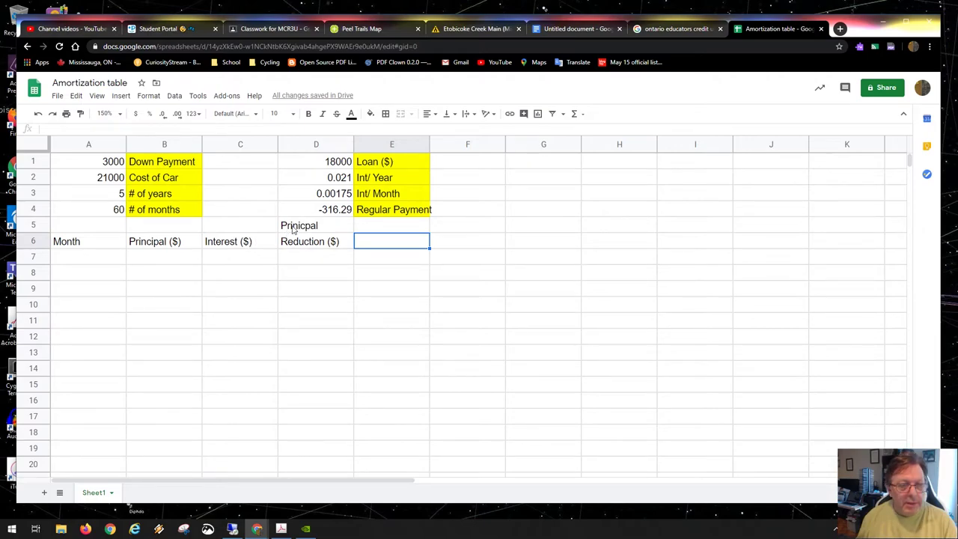
Move the two-row reduction heading from D5:D6 to E5:E6 and enter Payment ($) in D6
drag(293, 228, 362, 233)
click(326, 244)
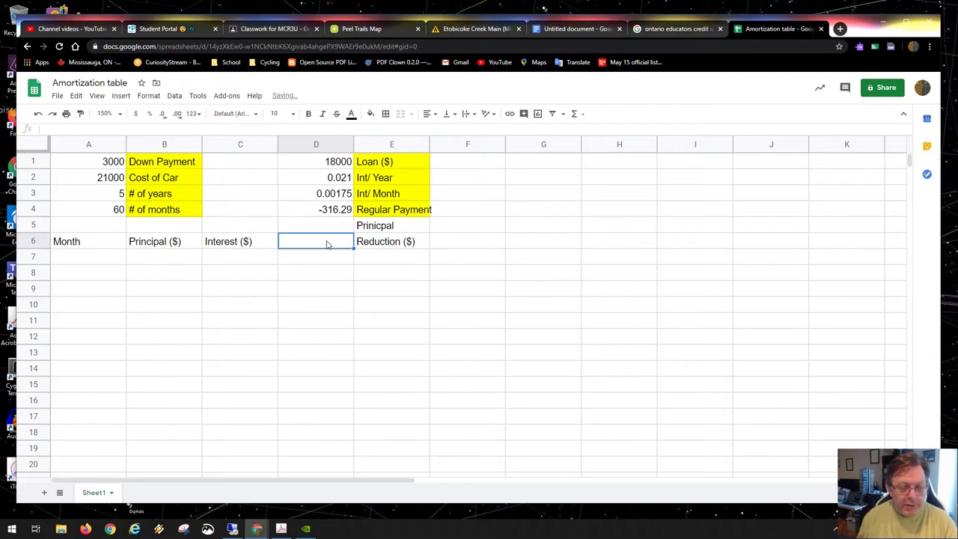
text(Payment)
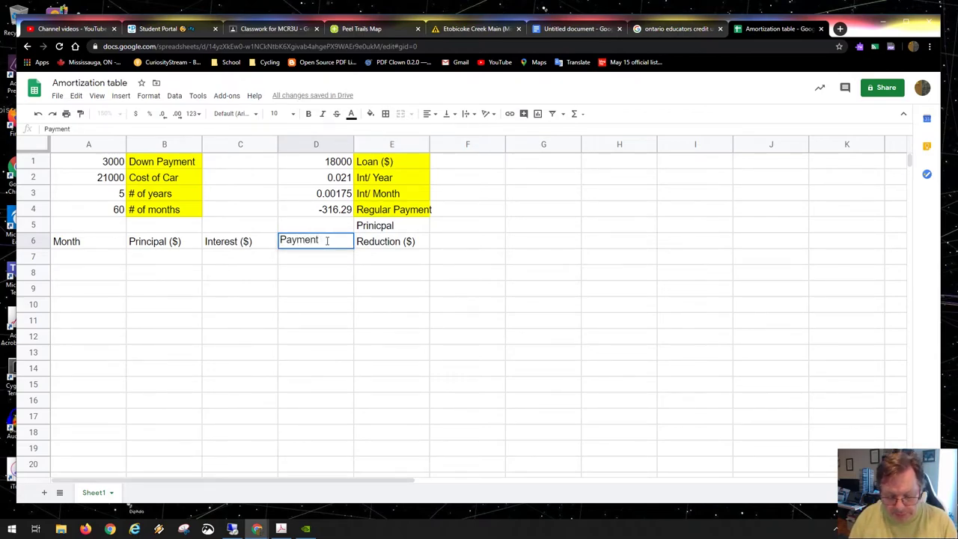
text( ($))
key(Tab)
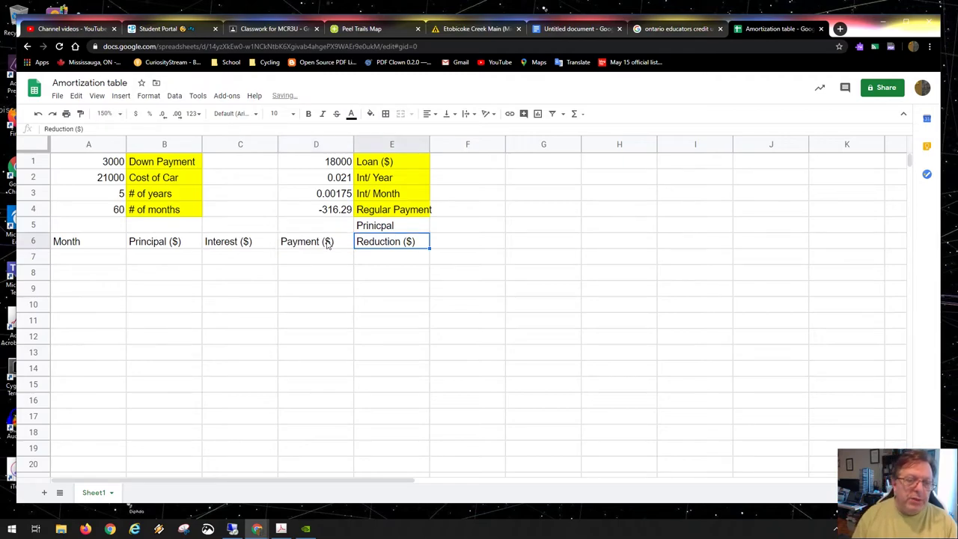
Enter a two-row column heading with Remaining in F5 and Principal ($) in F6
key(Tab)
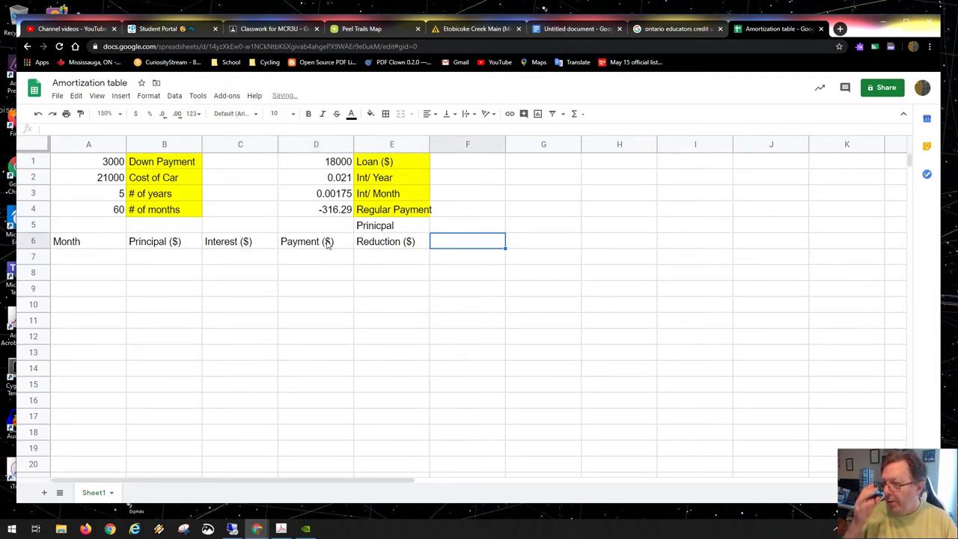
key(Up)
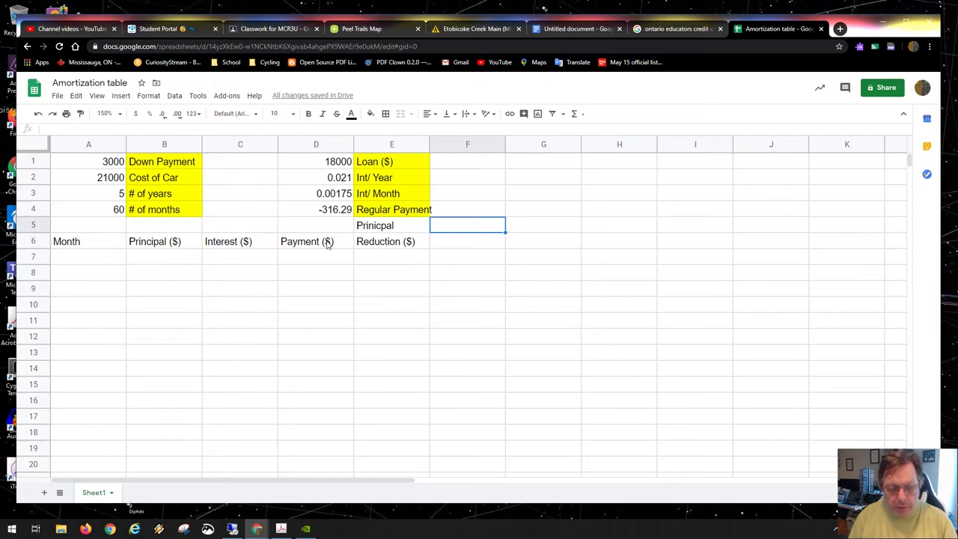
text(Remaining P)
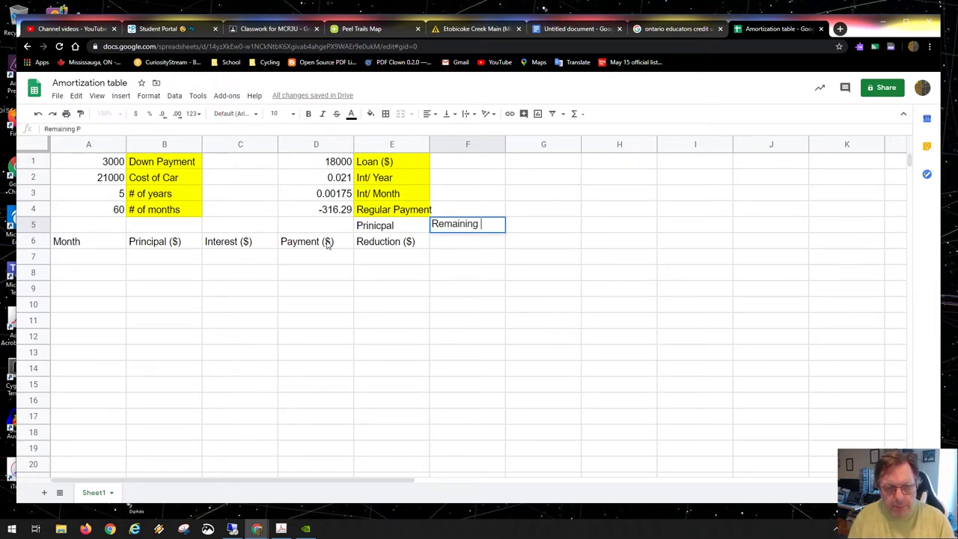
key(Return)
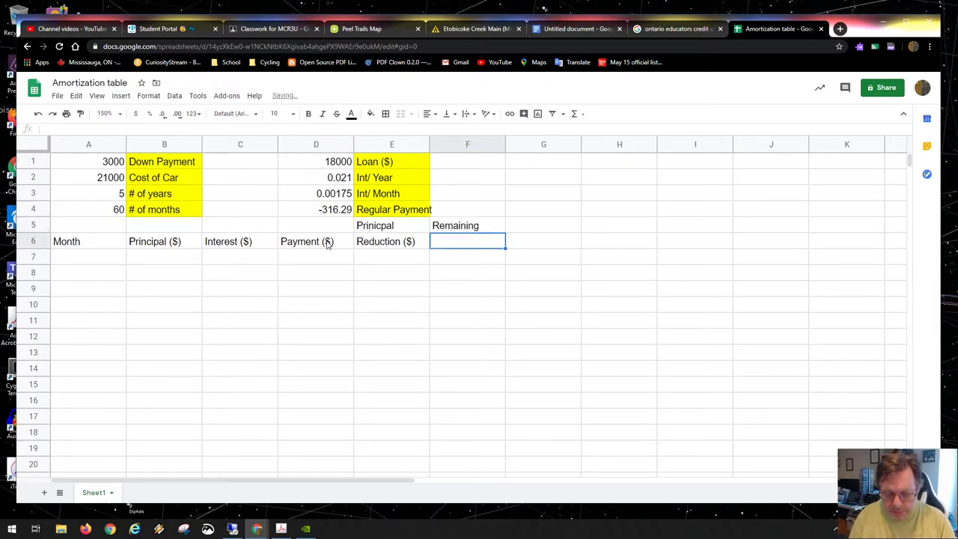
text(Princip)
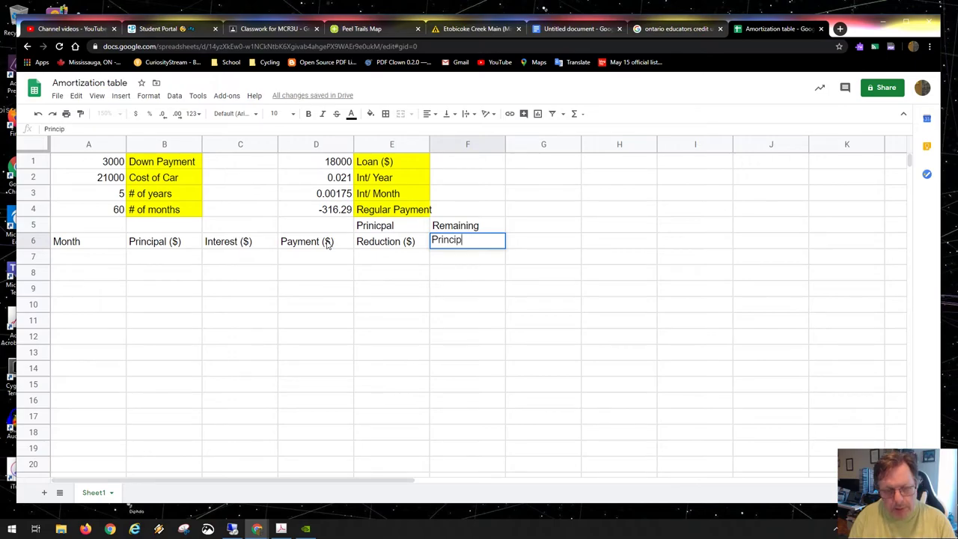
text(al)
key(Return)
key(Up)
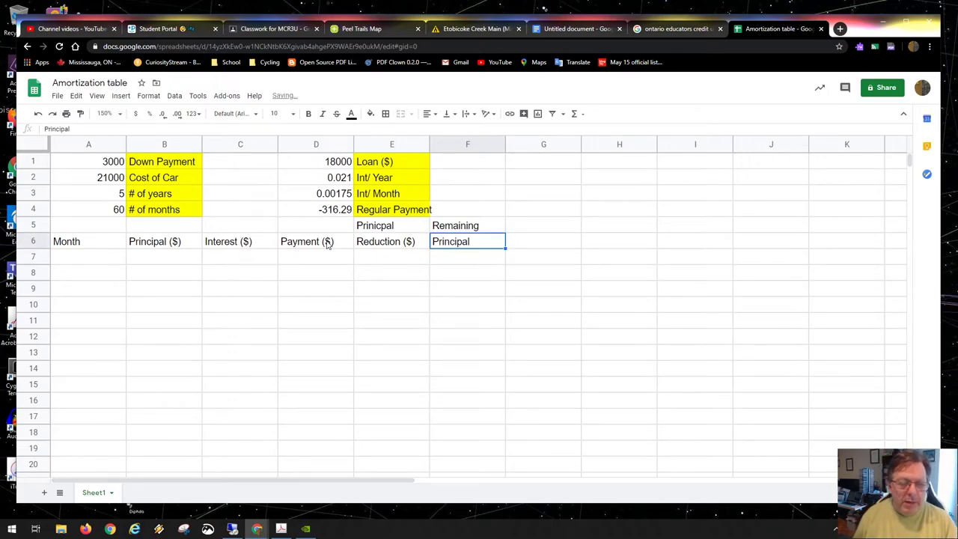
double_click(475, 246)
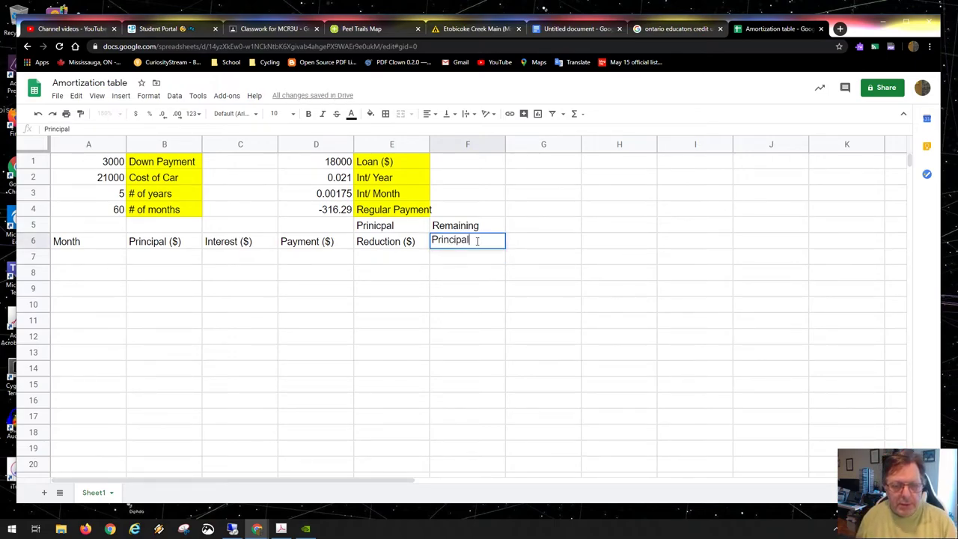
text(($))
key(Return)
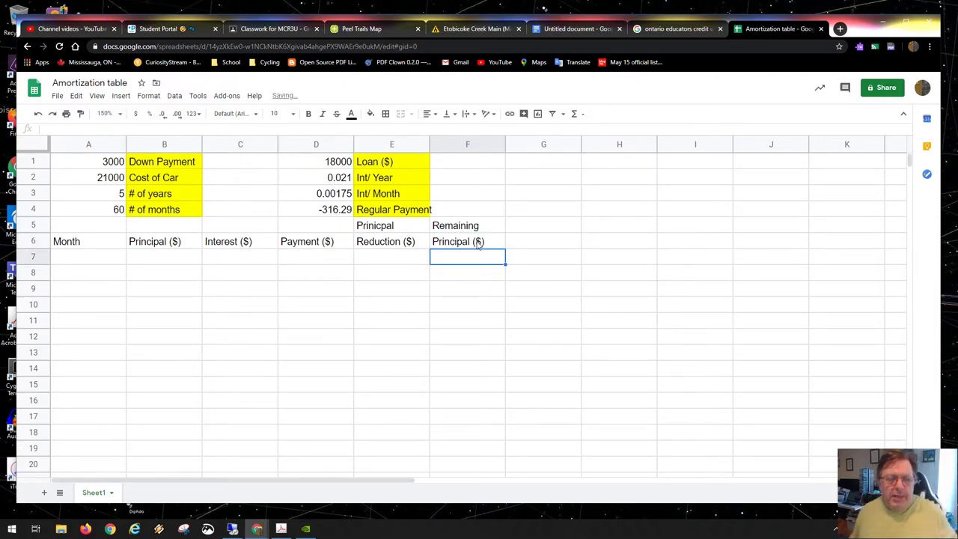
Fill the table heading cells A5:F6 with light green
click(122, 227)
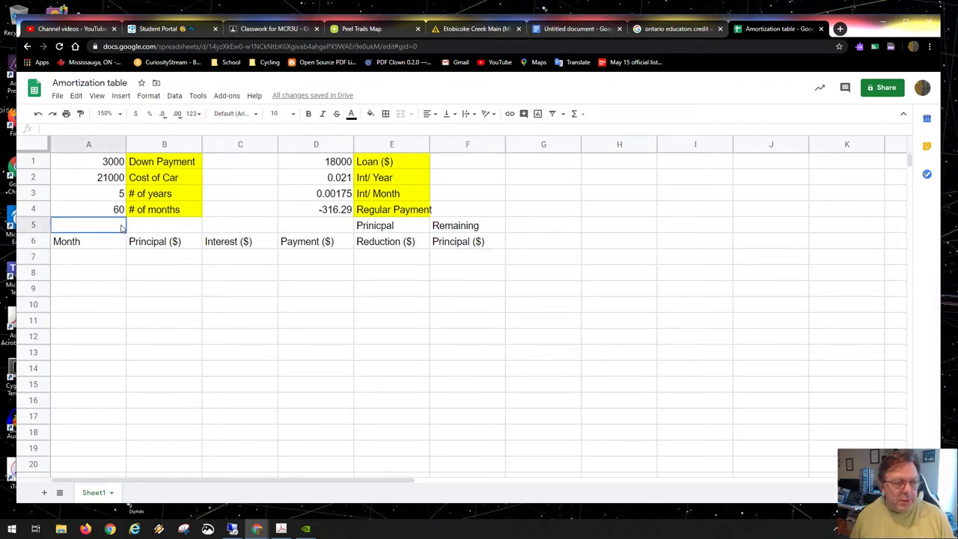
drag(122, 228, 449, 243)
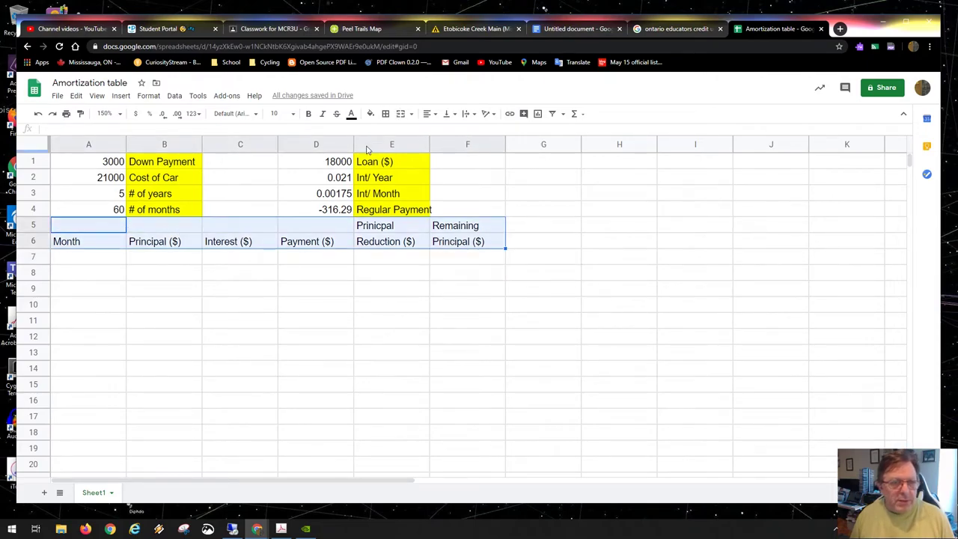
click(370, 114)
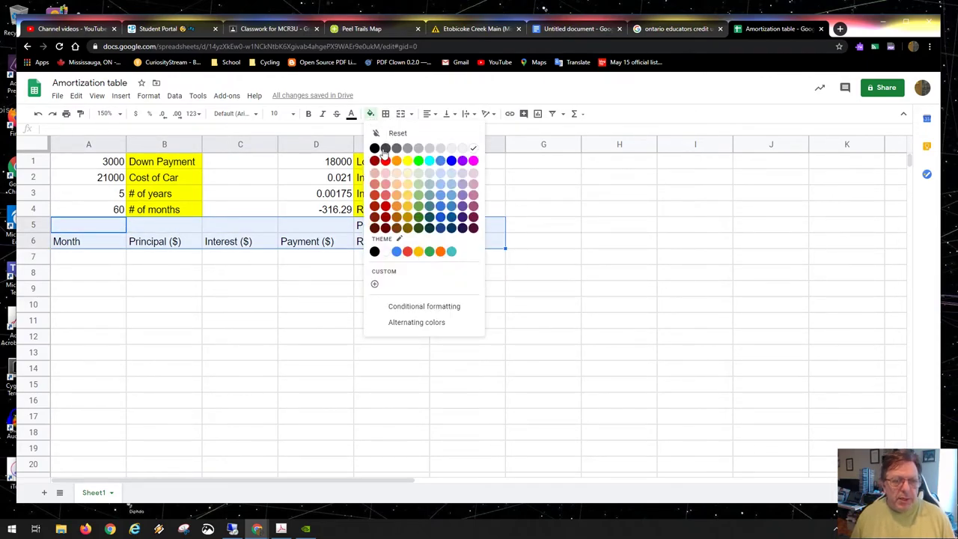
click(418, 184)
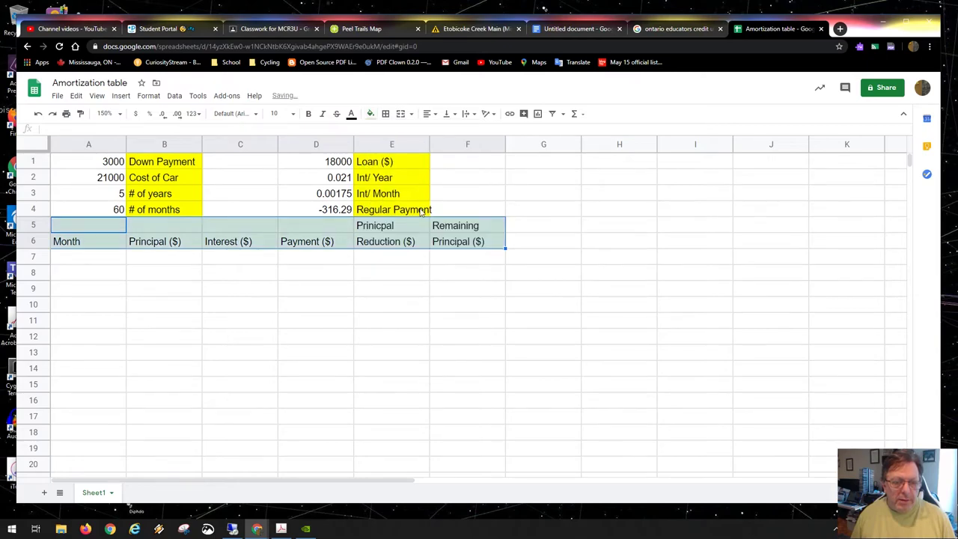
click(440, 276)
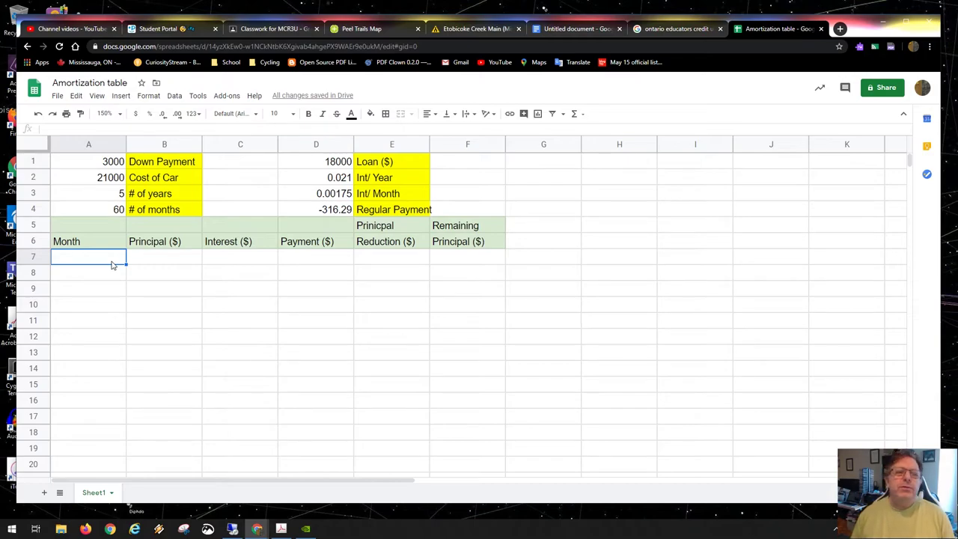
Enter the month numbers 1, 2, 3 and 4 in cells A7 to A10
text(1)
key(Return)
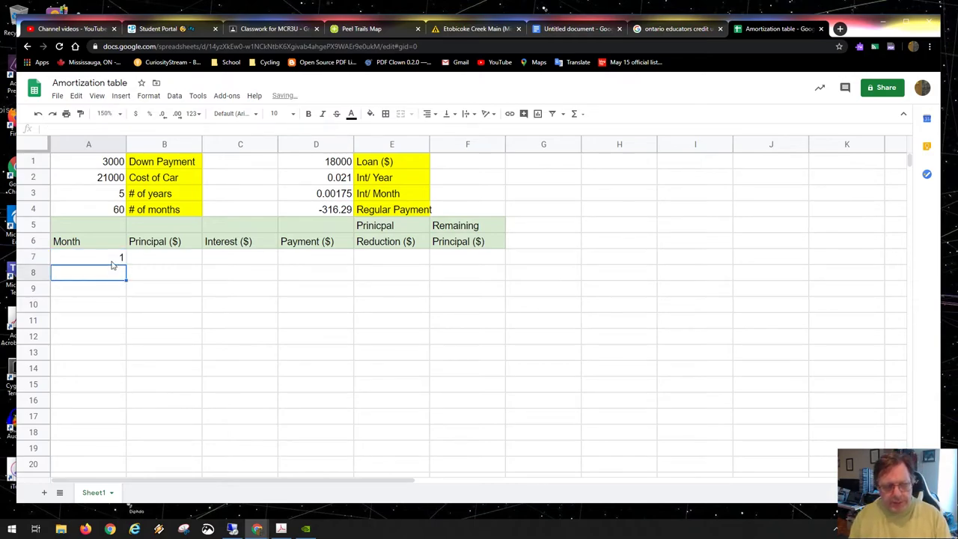
text(2)
key(Return)
text(3)
key(Return)
text(4)
key(Return)
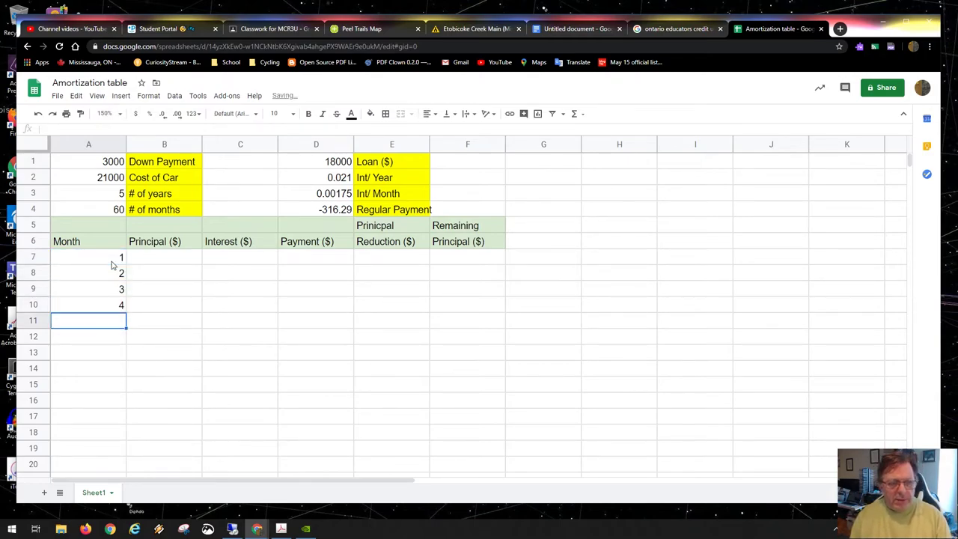
Extend the month numbers from A7:A10 down the column to 60 in A66
drag(112, 265, 113, 304)
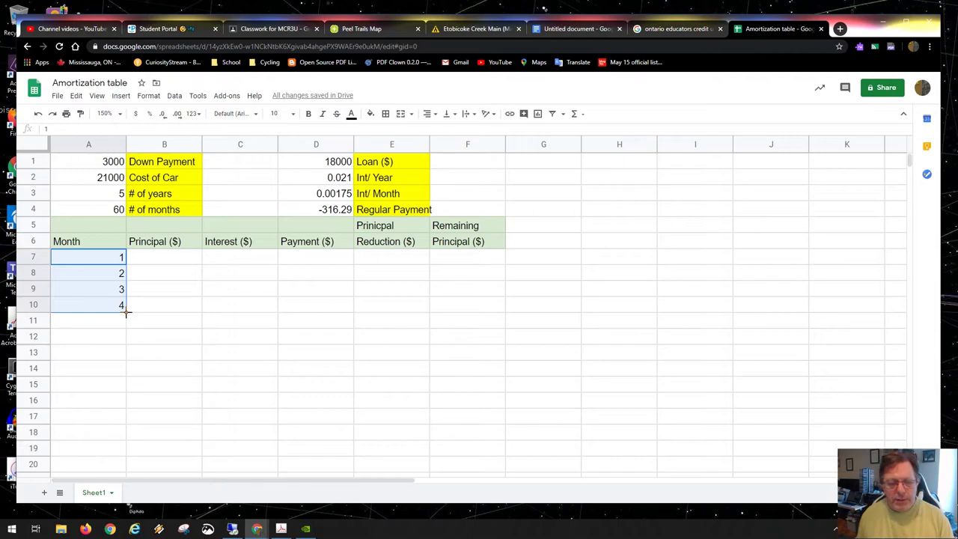
drag(126, 313, 124, 425)
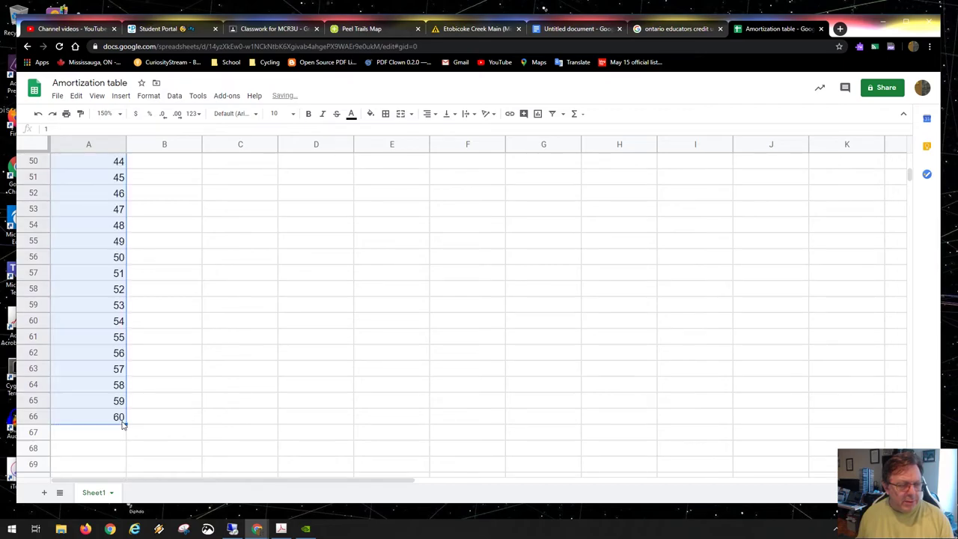
scroll(122, 440, up, 8)
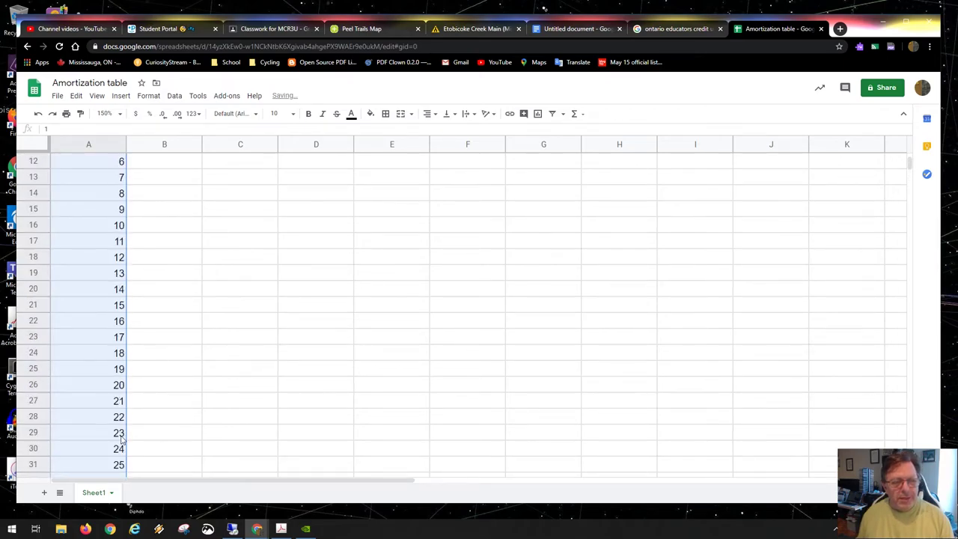
scroll(122, 441, down, 11)
scroll(123, 440, up, 5)
key(ctrl+Down)
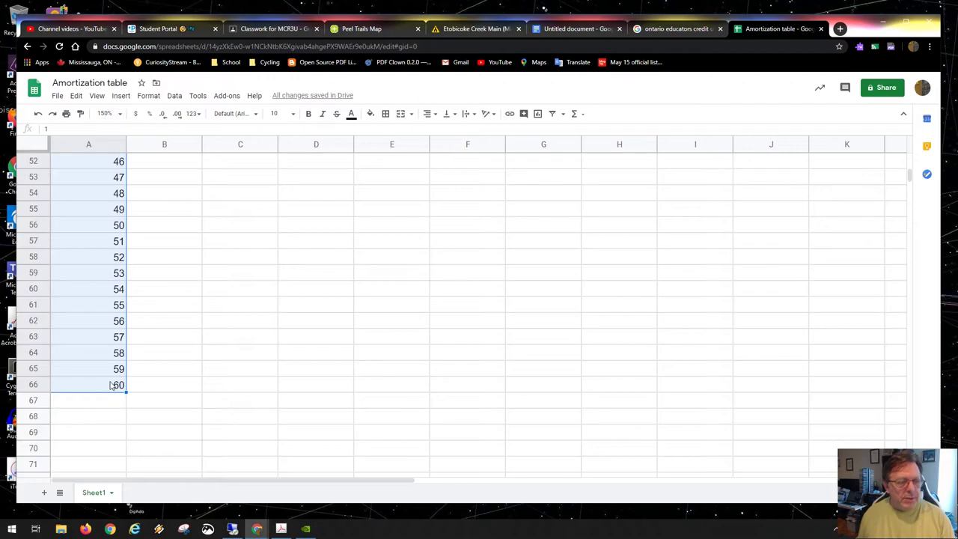
scroll(124, 411, up, 5)
scroll(124, 404, up, 12)
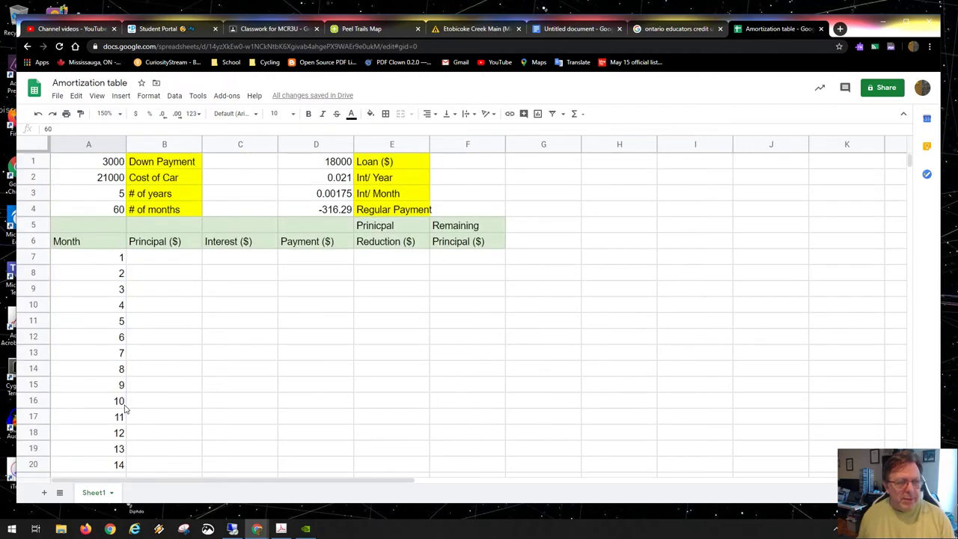
Enter =D1 in B7 so the first month's principal refers to the loan amount
click(444, 261)
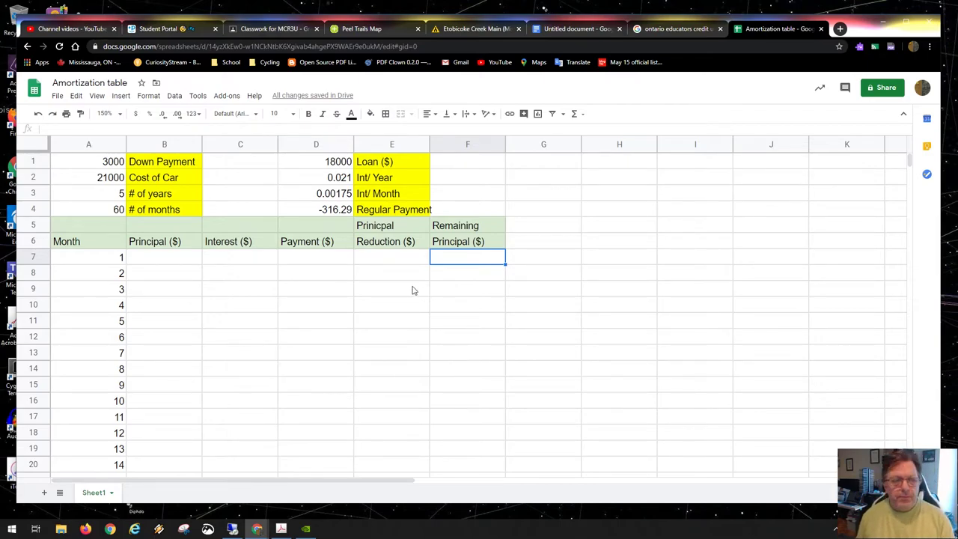
click(163, 257)
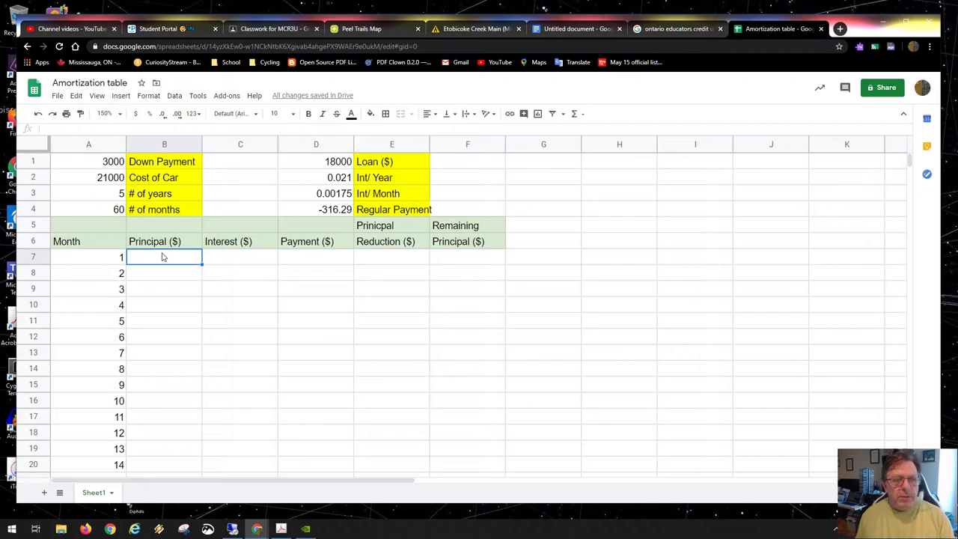
text(=)
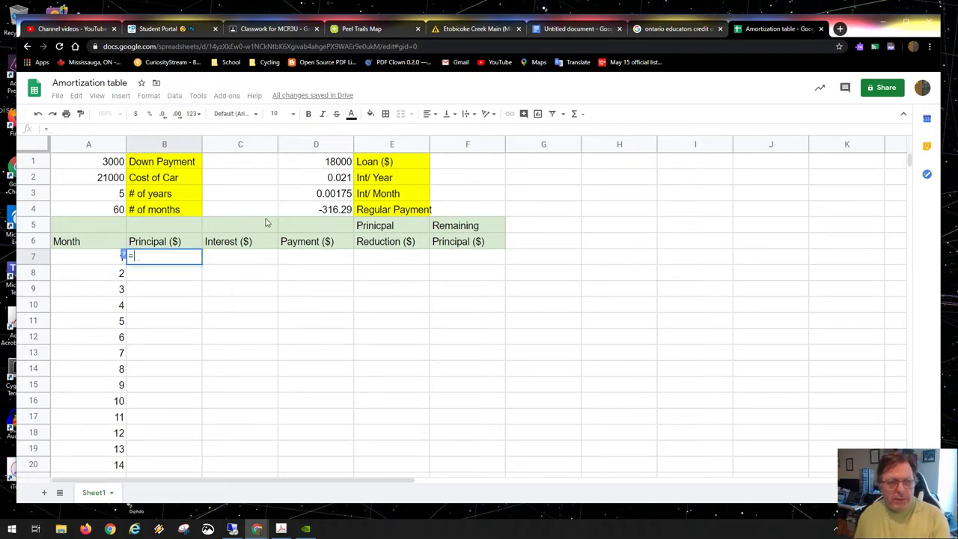
click(337, 162)
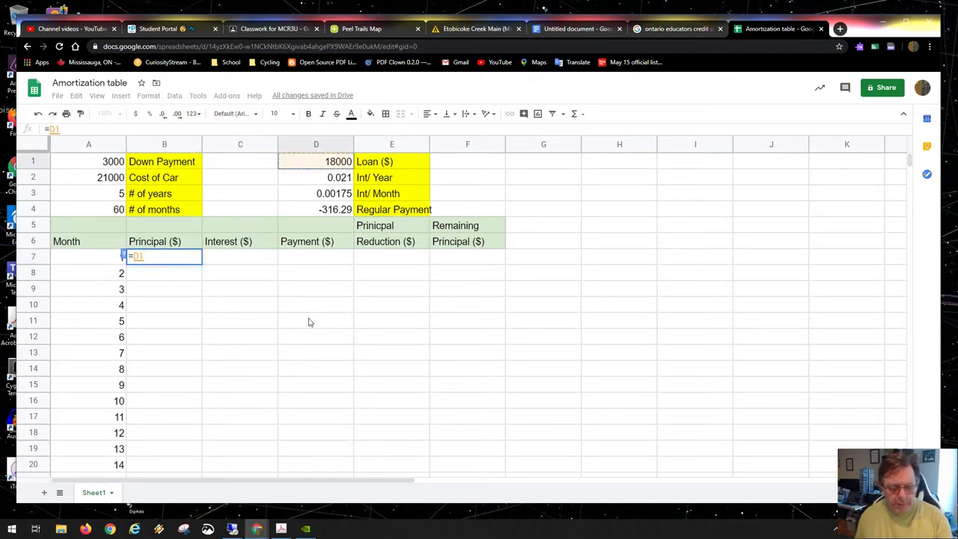
key(Tab)
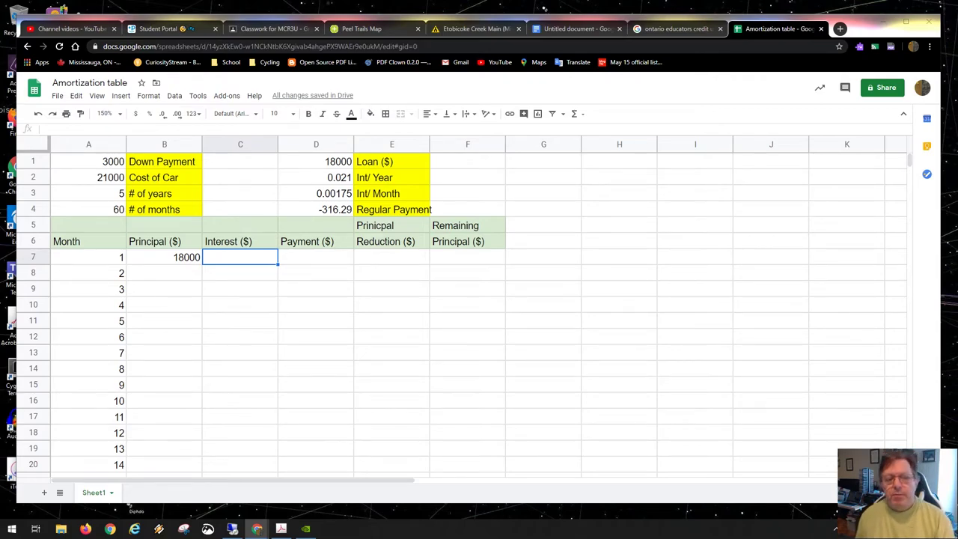
Calculate the first month's interest in C7 with the formula =B7*D3
text(=)
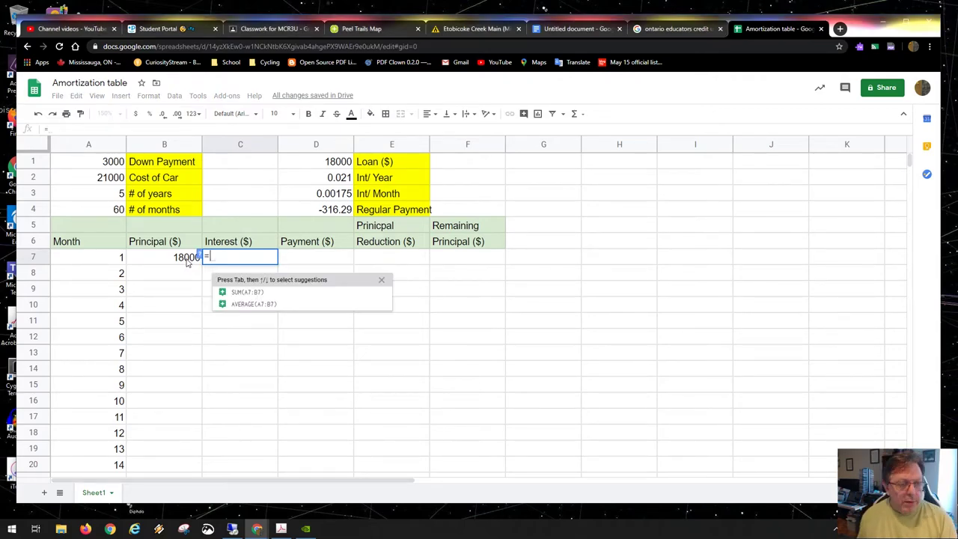
click(187, 257)
text(*)
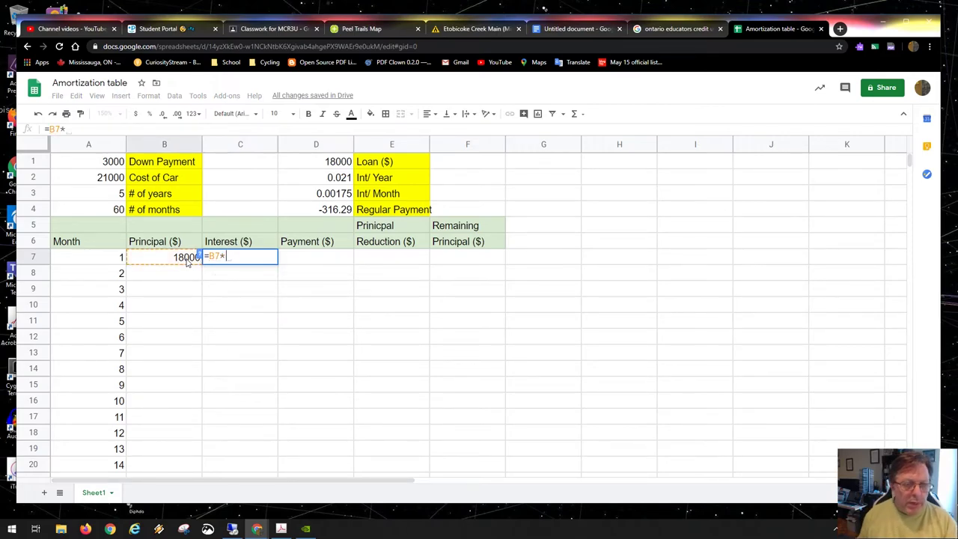
click(334, 195)
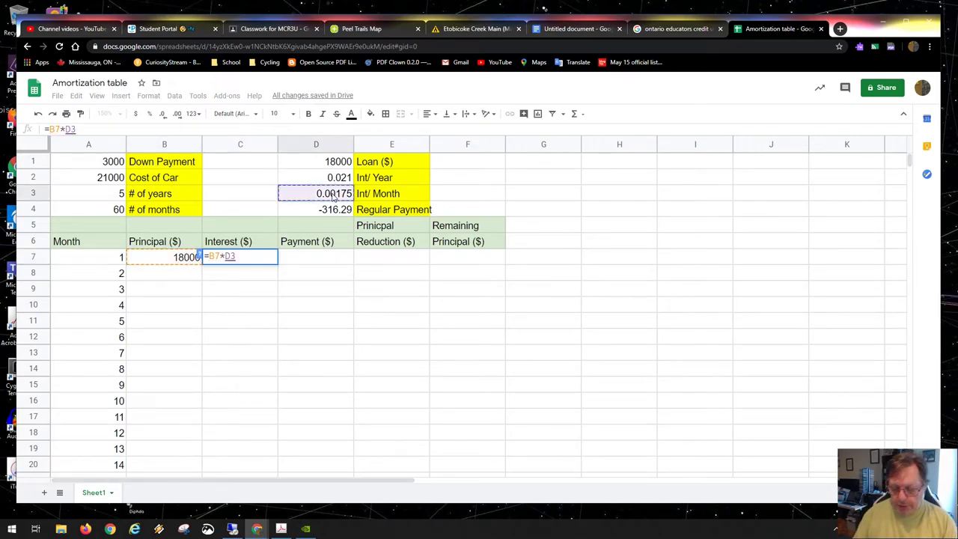
key(Return)
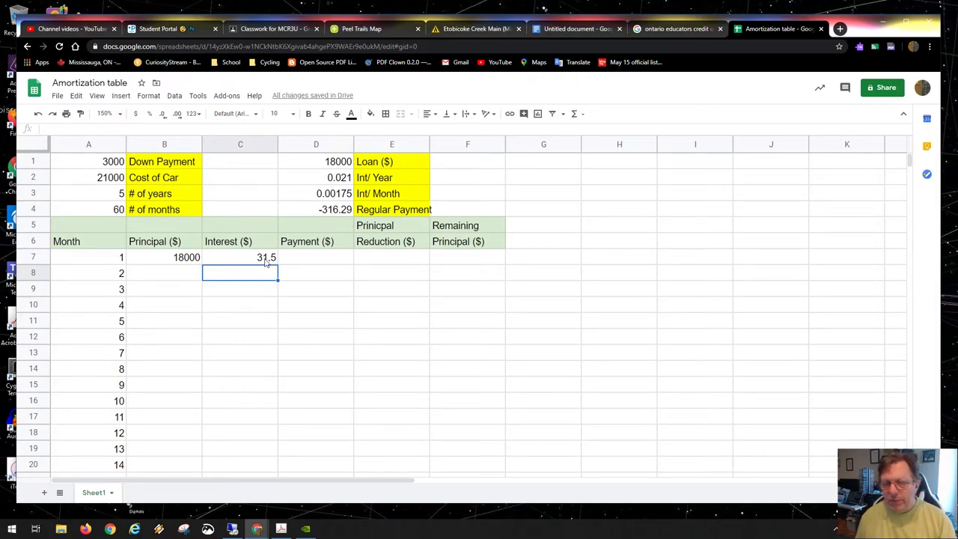
Link the first month's payment in D7 to the regular payment with the absolute reference =$D$4
click(306, 262)
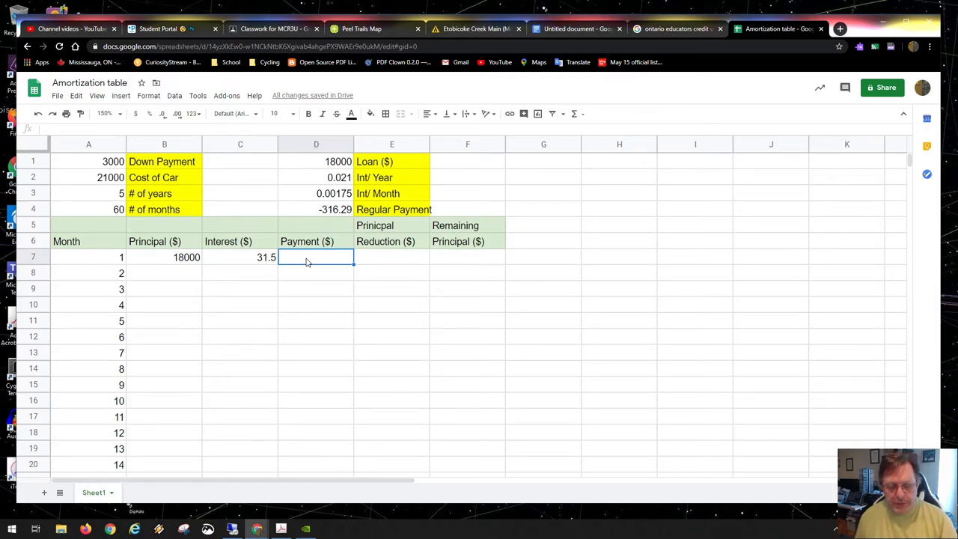
text(=)
click(333, 211)
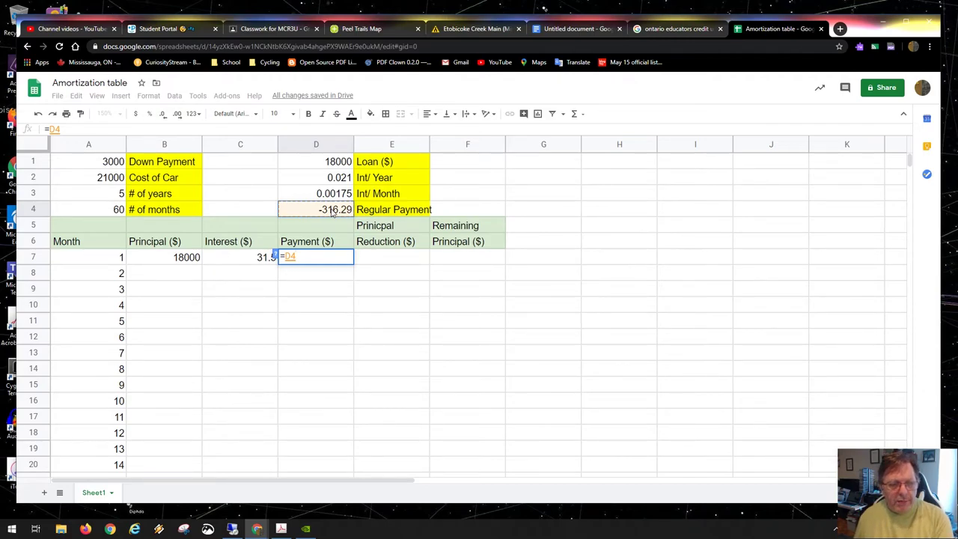
key(F4)
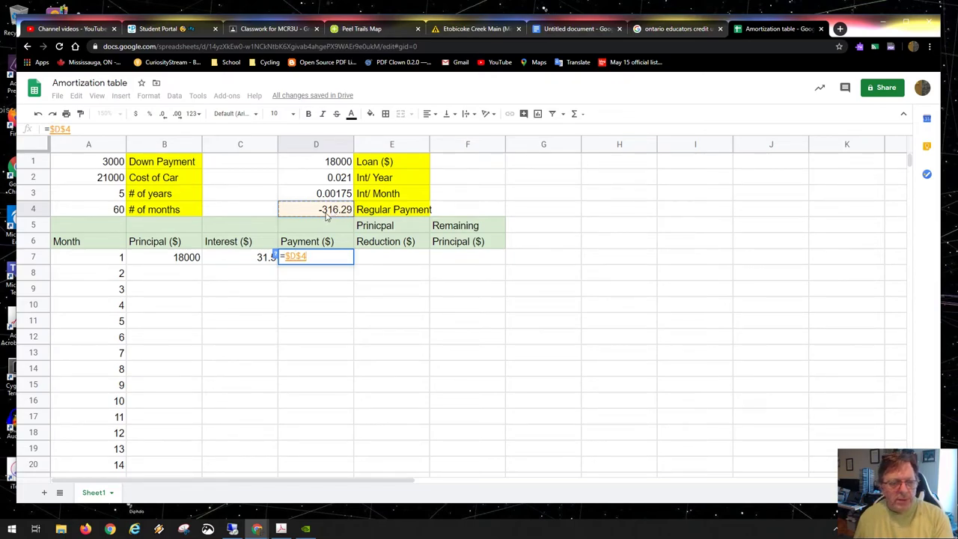
key(BackSpace)
key(BackSpace)
key(BackSpace)
key(BackSpace)
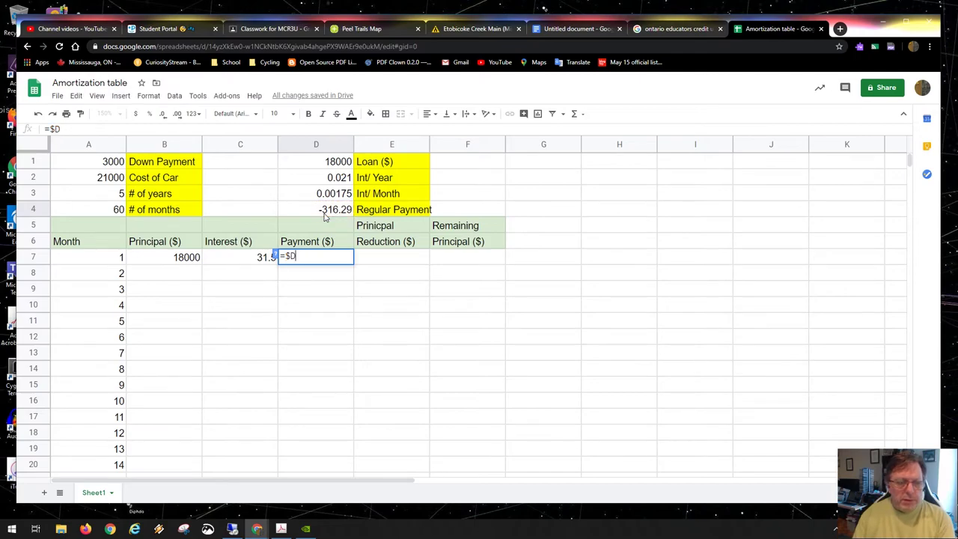
text($)
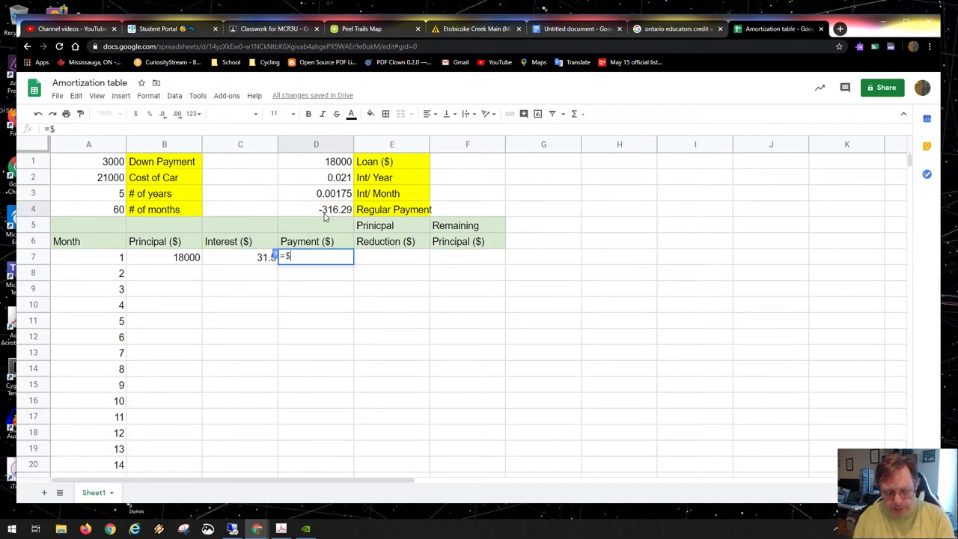
text(d$4)
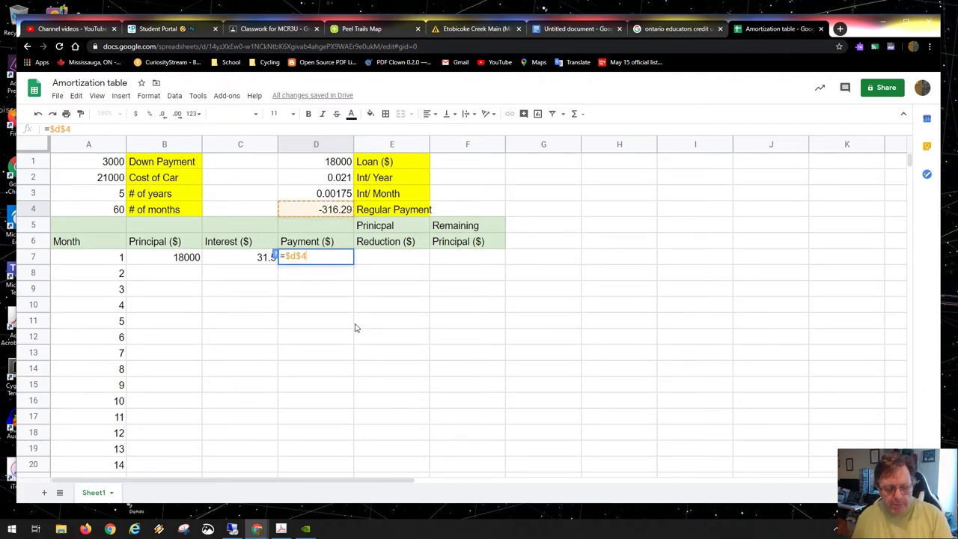
key(Tab)
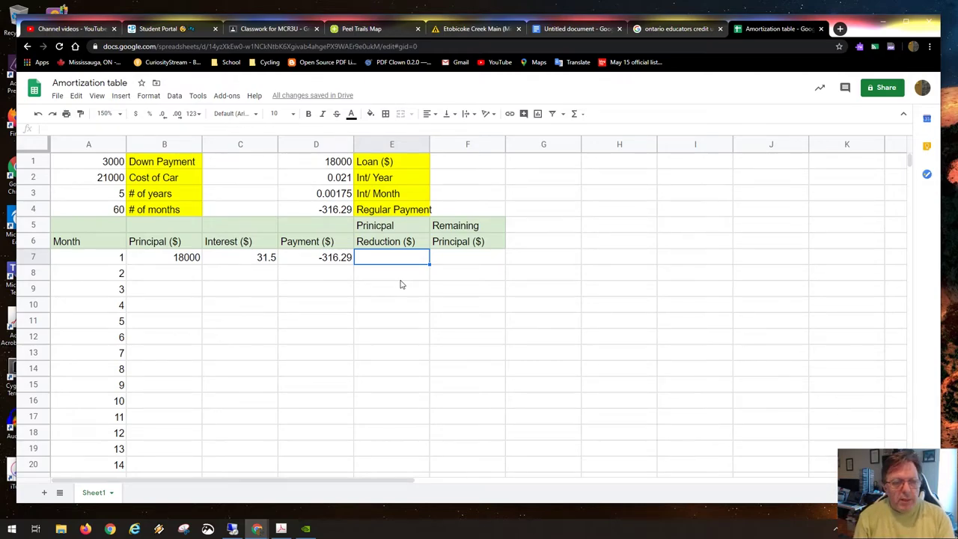
Calculate the first month's principal reduction in E7 with the formula =D7+C7
text(=)
click(327, 258)
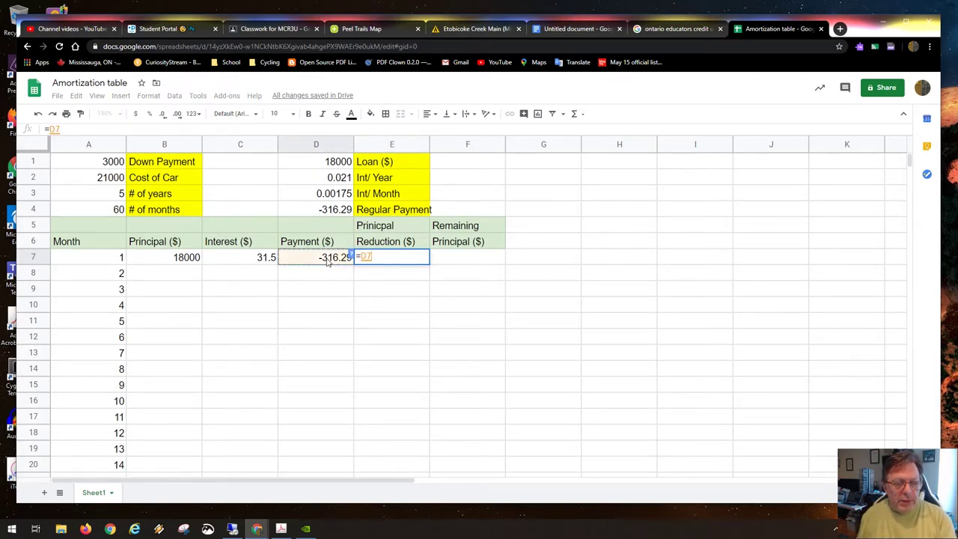
text(+)
click(261, 259)
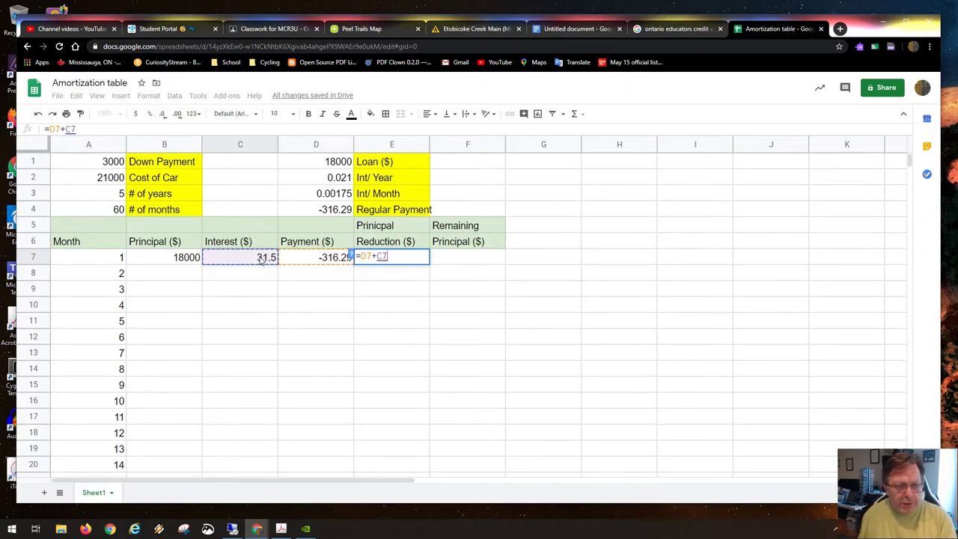
key(Return)
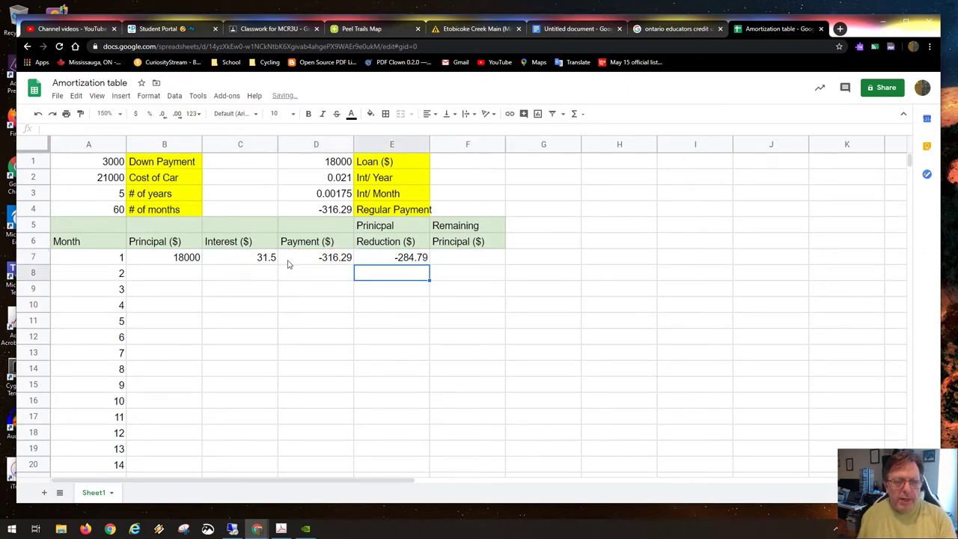
Examine the first month's principal in B7 and principal reduction in E7 as the inputs for the remaining principal in F7
click(404, 264)
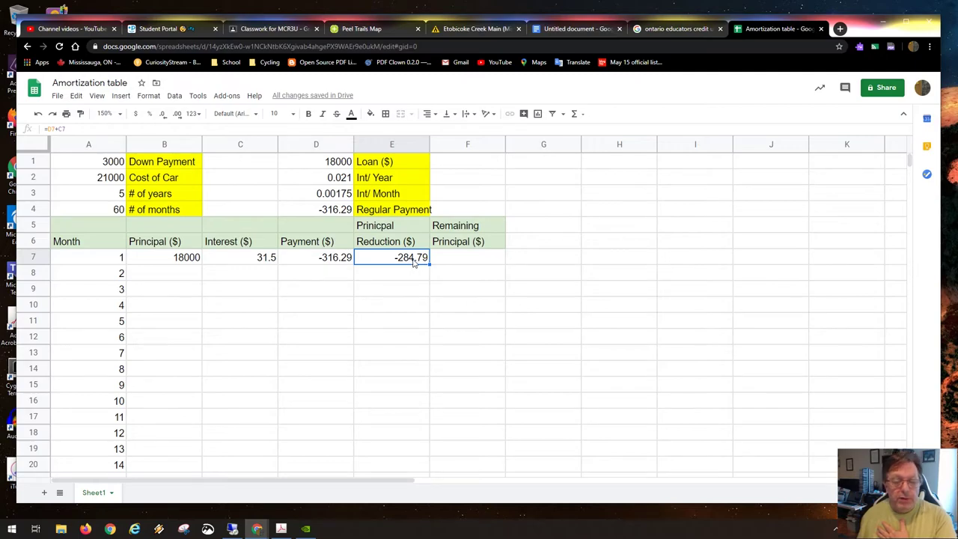
click(175, 264)
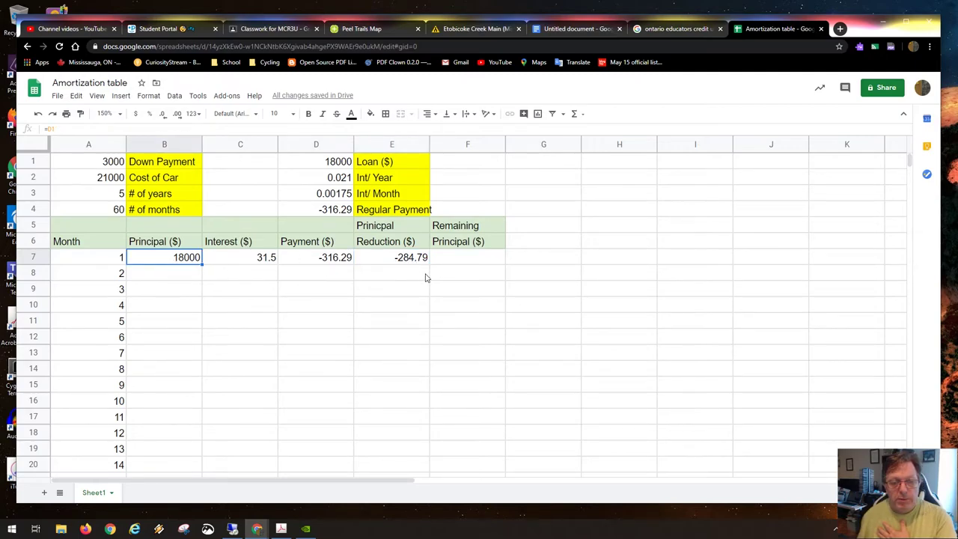
click(449, 259)
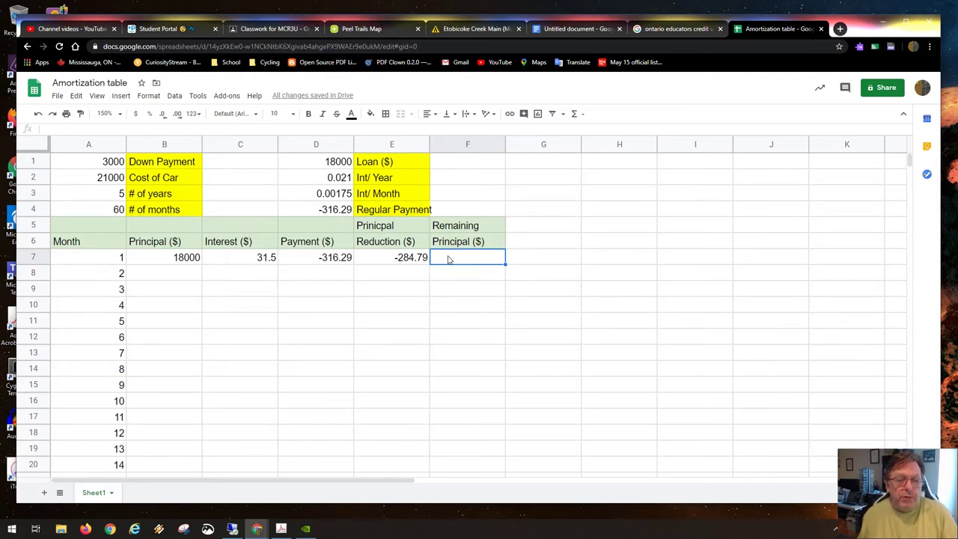
click(193, 262)
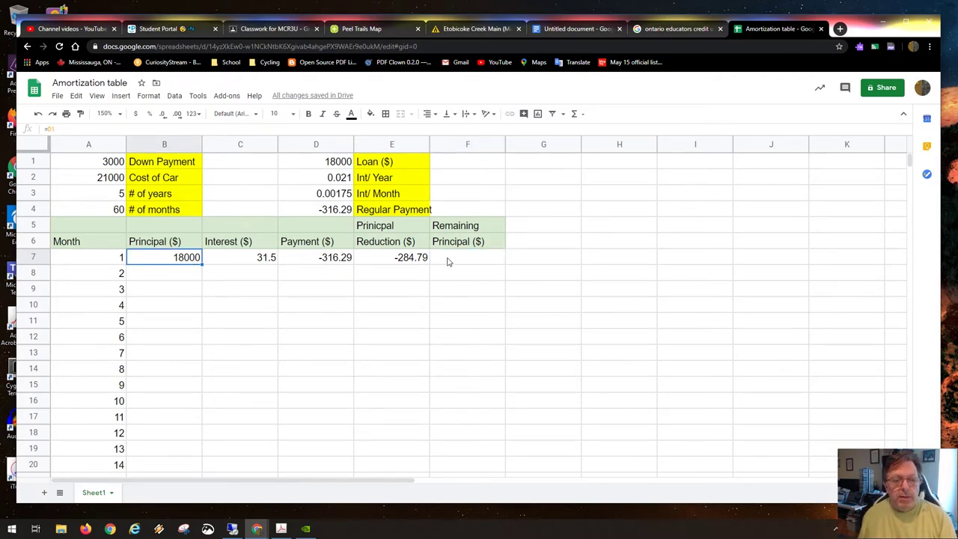
click(418, 259)
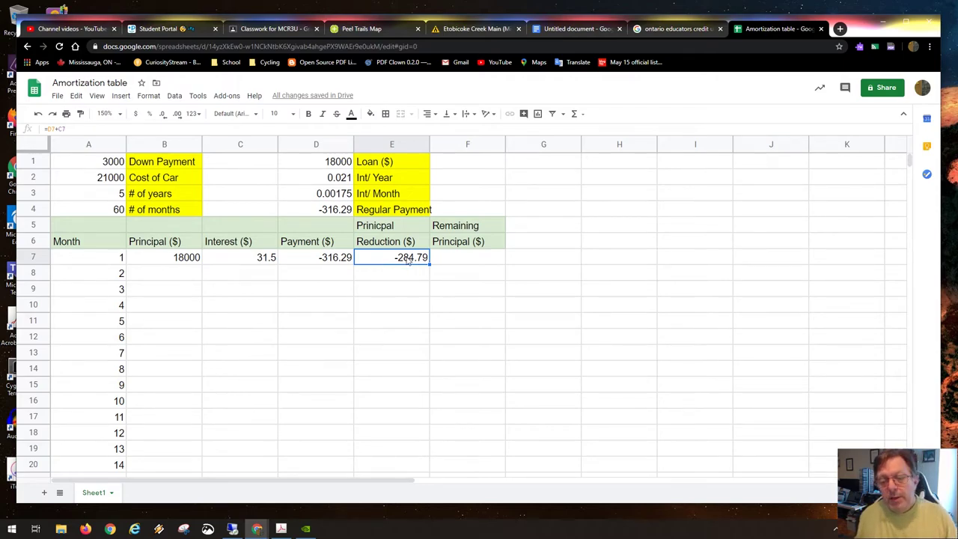
click(183, 262)
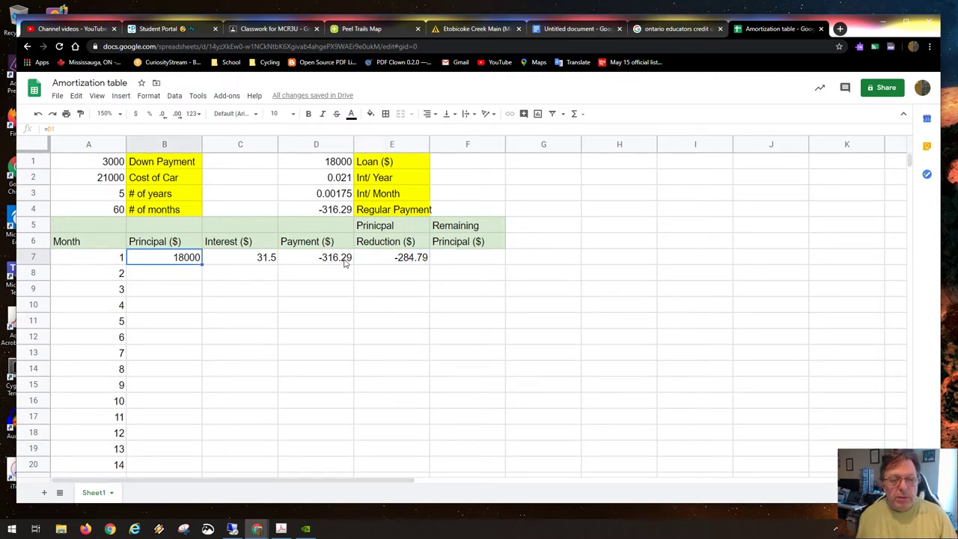
click(382, 261)
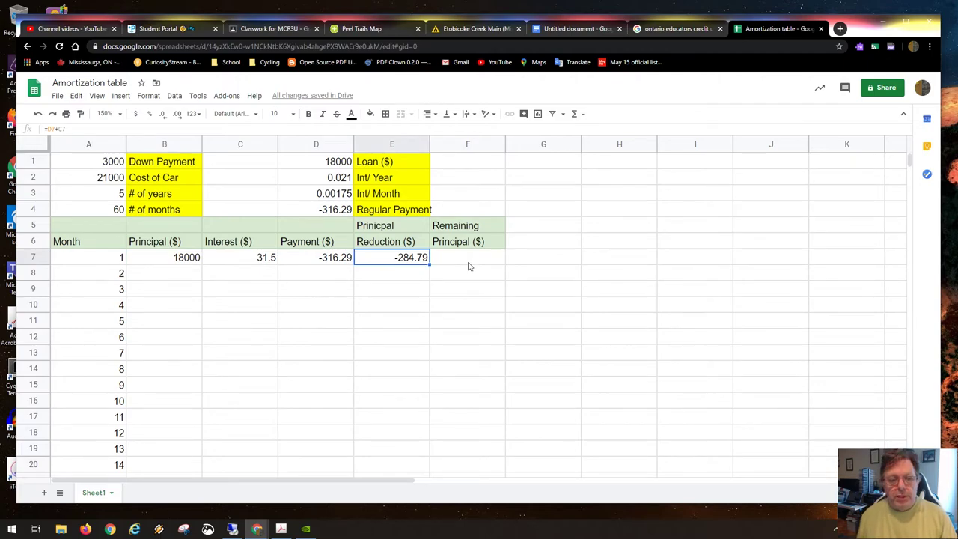
click(469, 267)
click(417, 261)
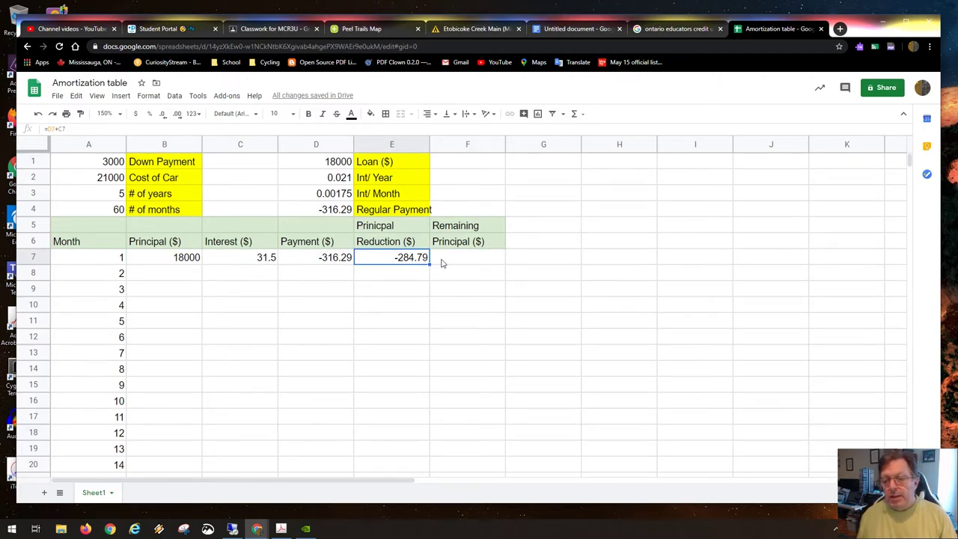
Calculate the first month's remaining principal in F7 with the formula =B7-E7
click(442, 263)
text(=)
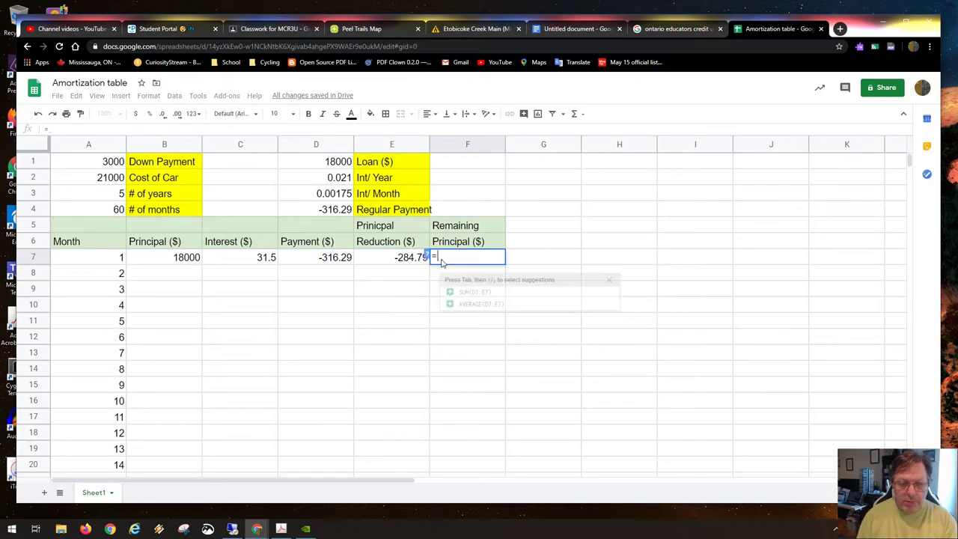
click(192, 262)
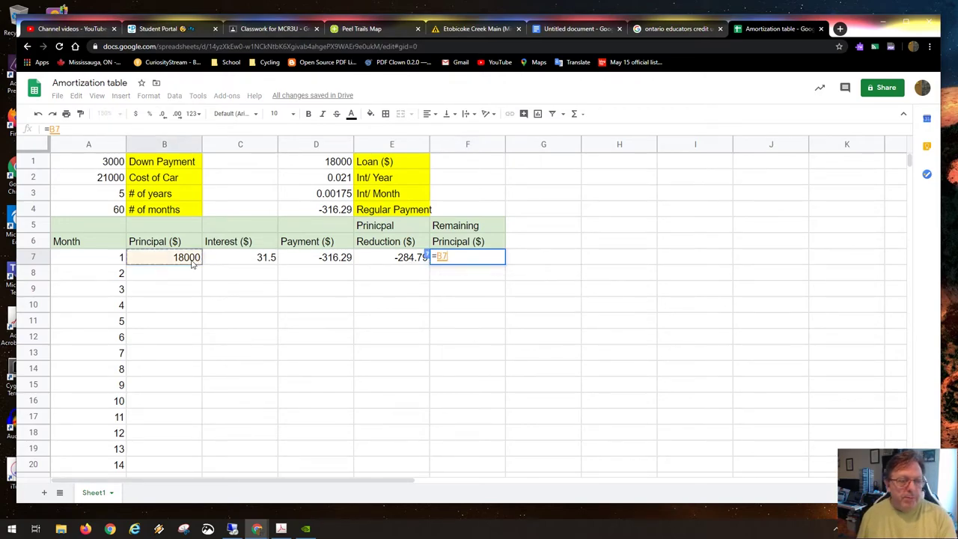
text(-)
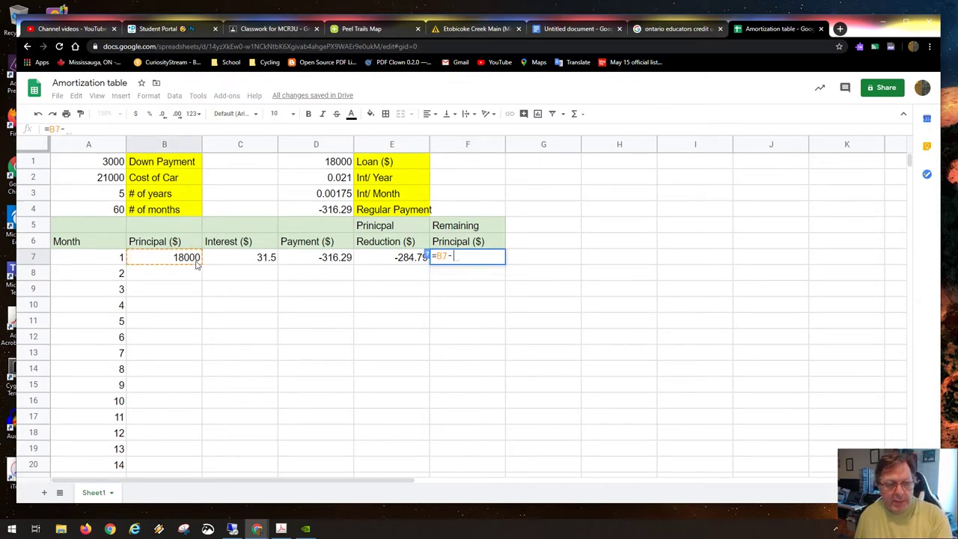
click(387, 263)
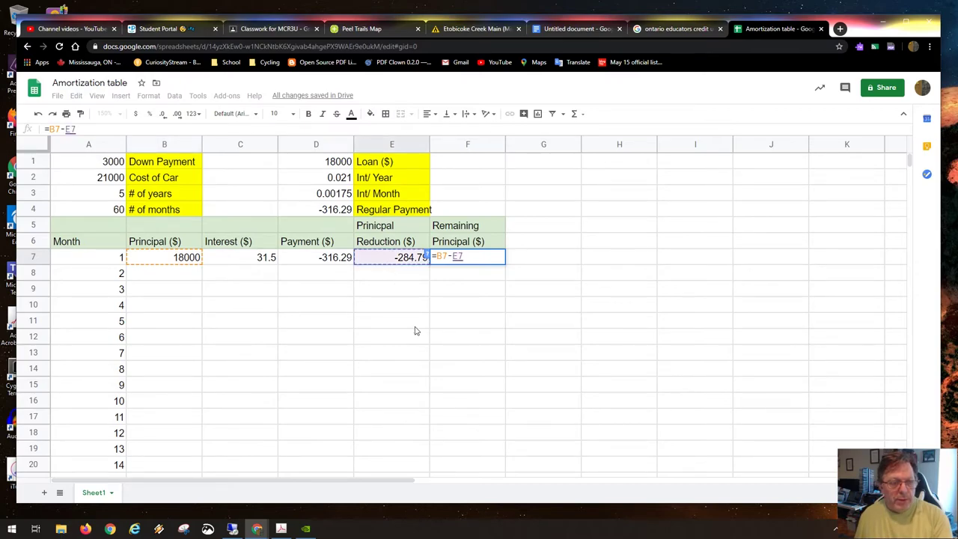
key(Return)
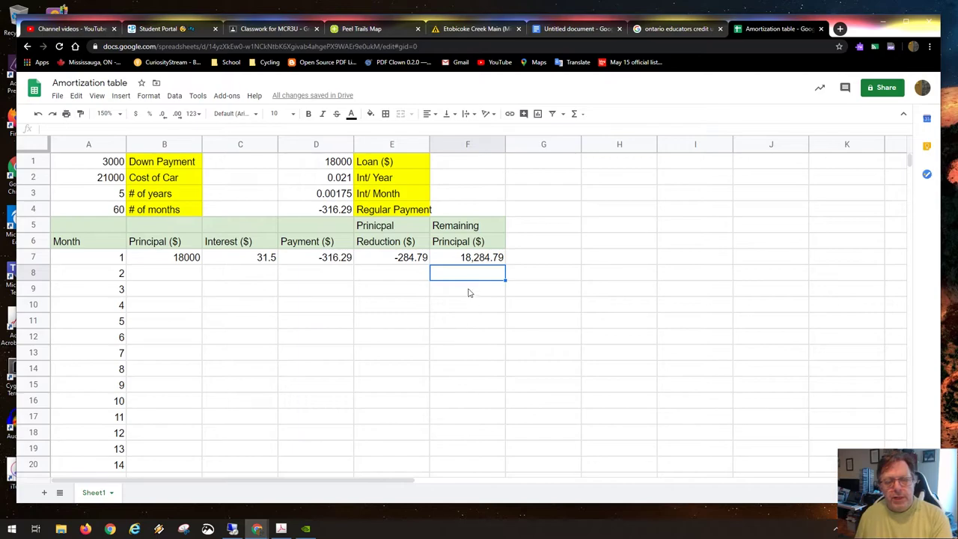
Change the operator in the first month's remaining principal formula in F7 to make it =B7+E7
double_click(473, 259)
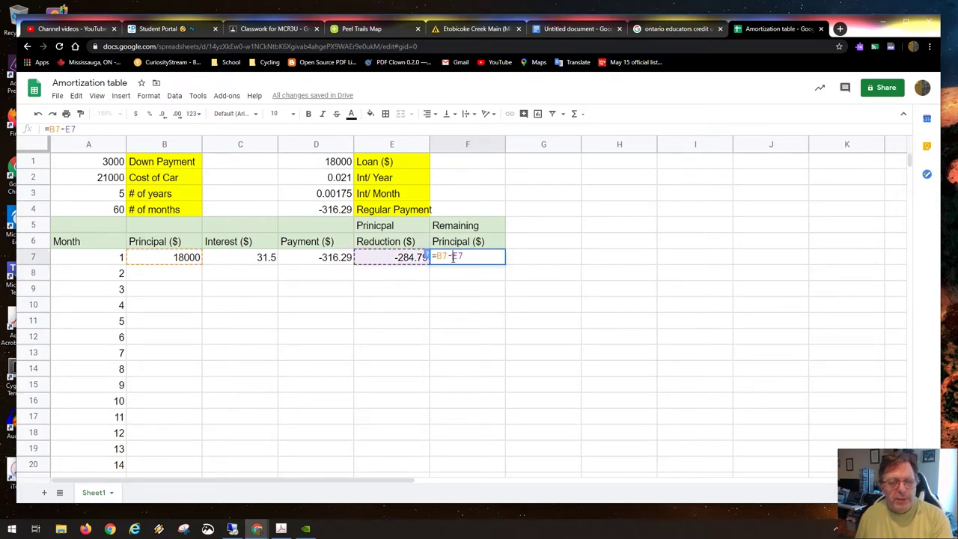
double_click(449, 258)
text(+)
key(Return)
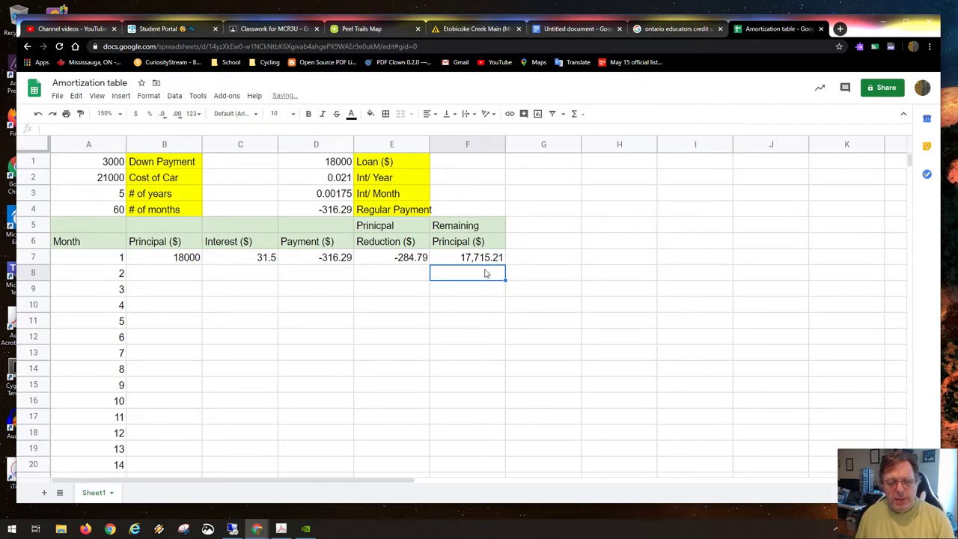
key(Up)
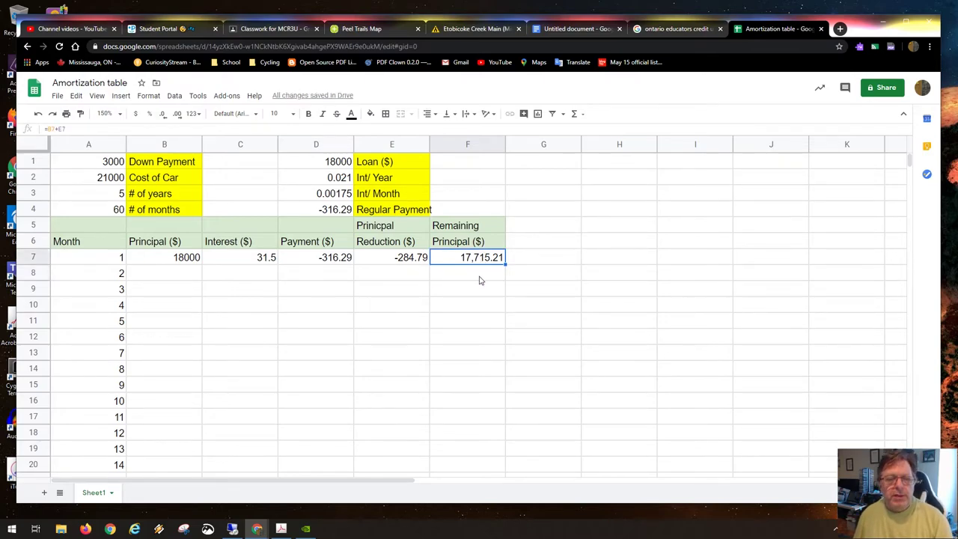
Try to fill the first month's formulas in B7:F7 down to row 16, and undo the fill
drag(198, 259, 484, 257)
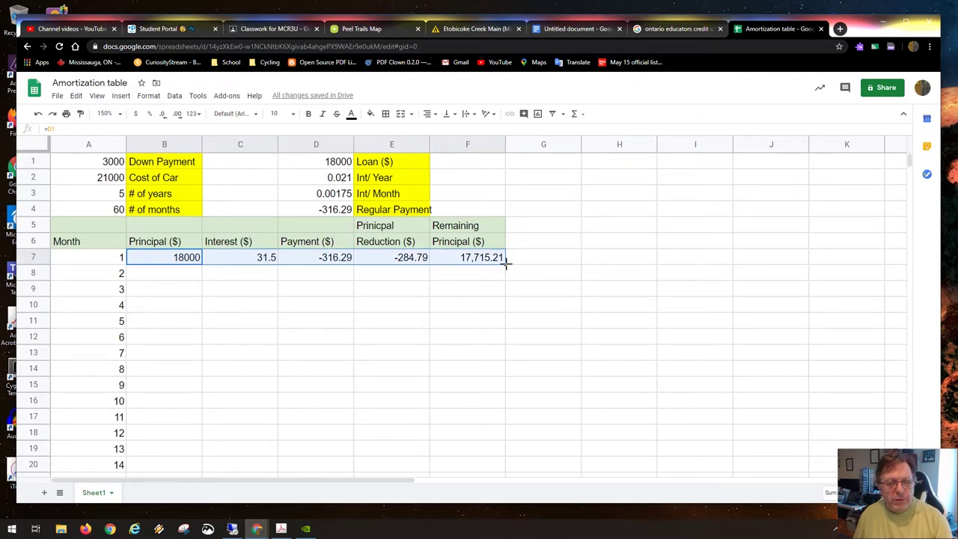
drag(505, 262, 510, 411)
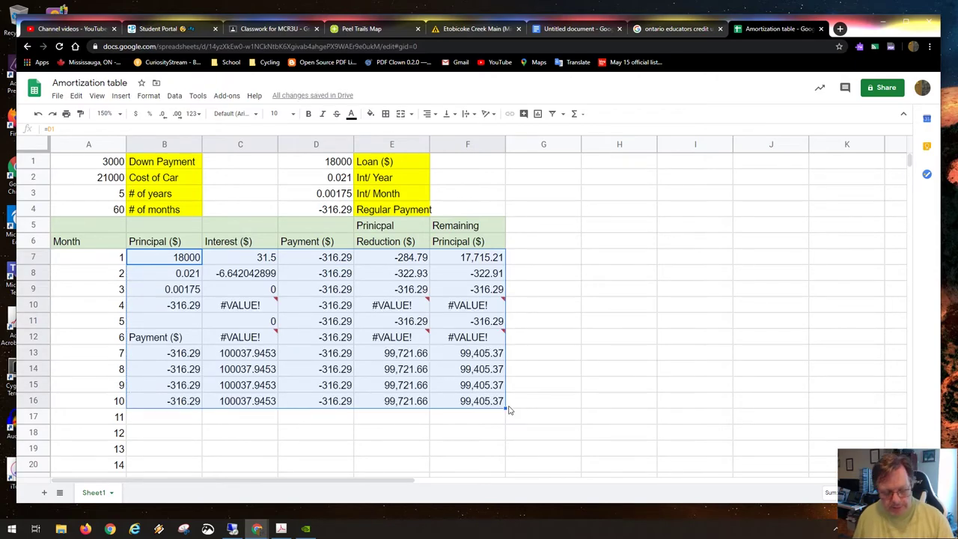
key(ctrl+z)
Make the monthly interest rate reference absolute in the first month's interest formula in C7, giving =B7*$D$3
click(231, 259)
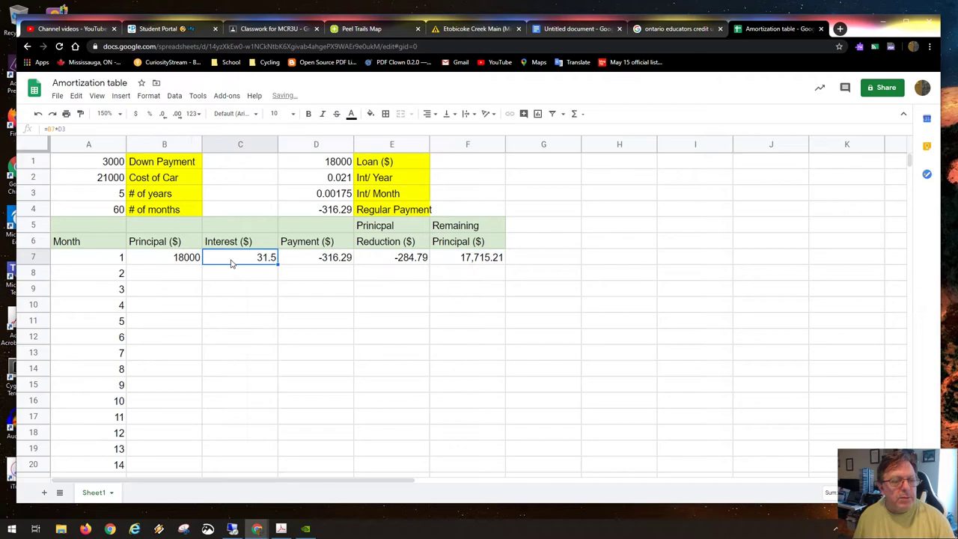
double_click(231, 259)
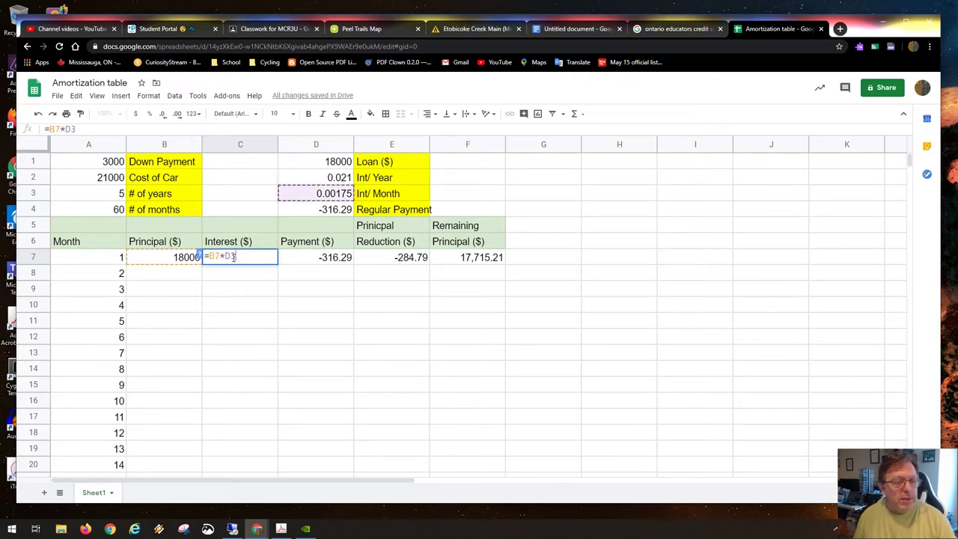
key(F4)
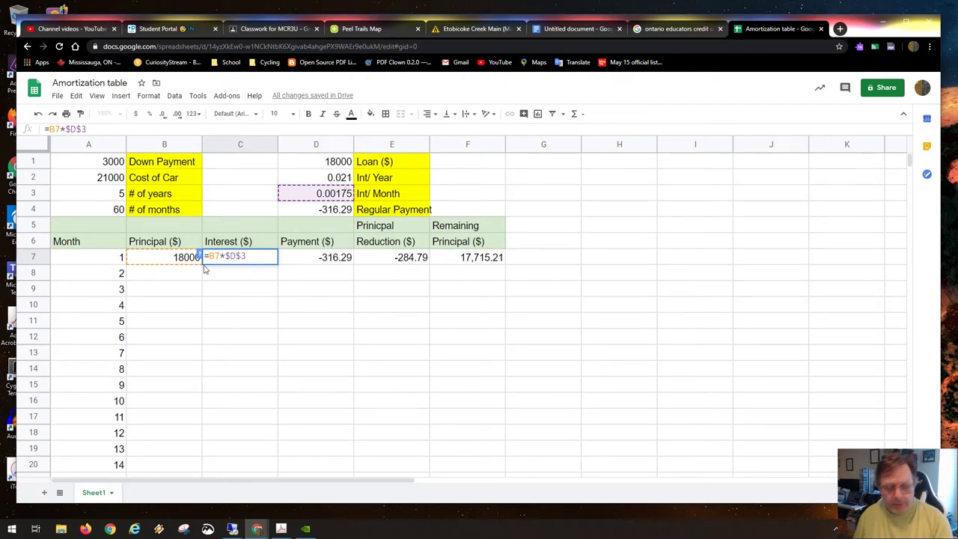
key(Tab)
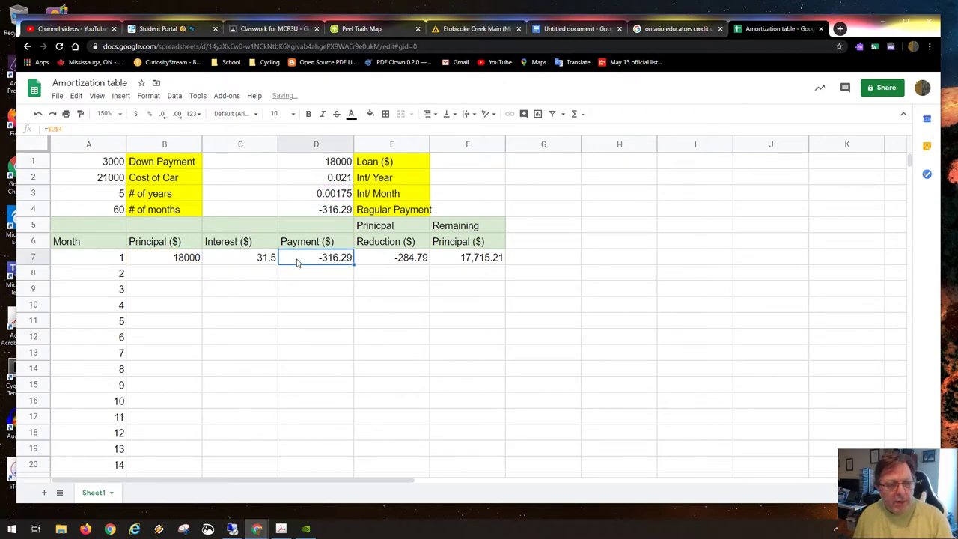
Review the first month's payment, principal reduction and remaining principal formulas in D7, E7 and F7 for their cell references
text(=$D$4)
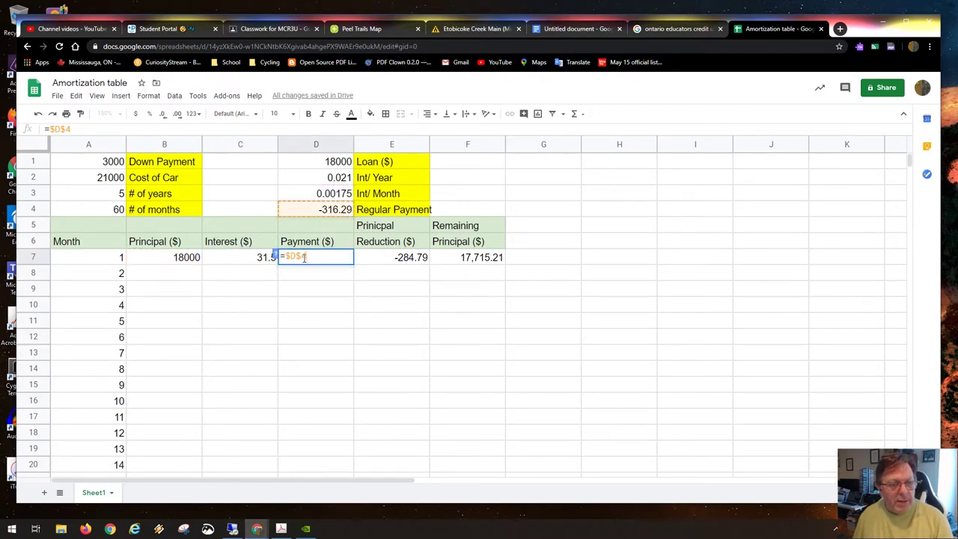
key(Tab)
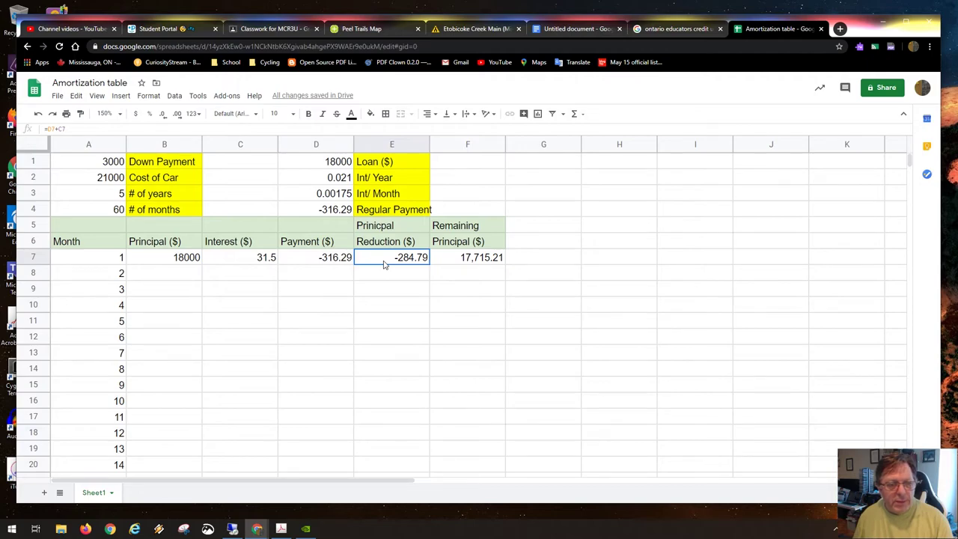
double_click(384, 258)
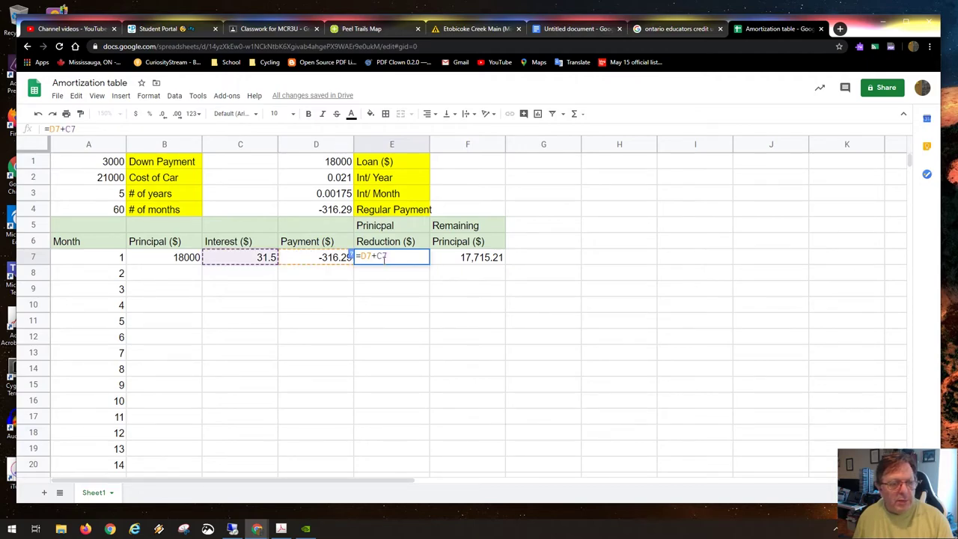
key(Tab)
double_click(443, 257)
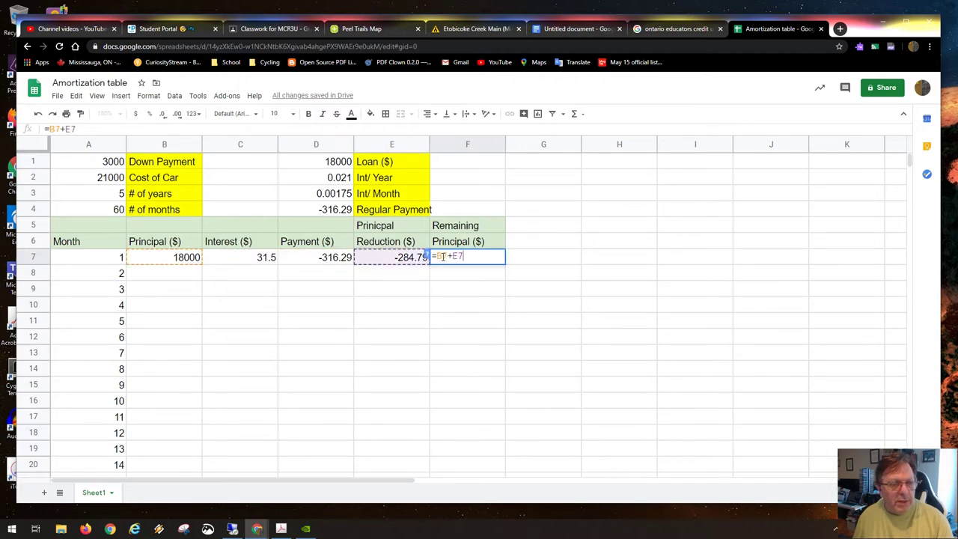
key(Tab)
Link the second month's principal in B8 to the first month's remaining principal with the formula =F7
click(190, 271)
text(=)
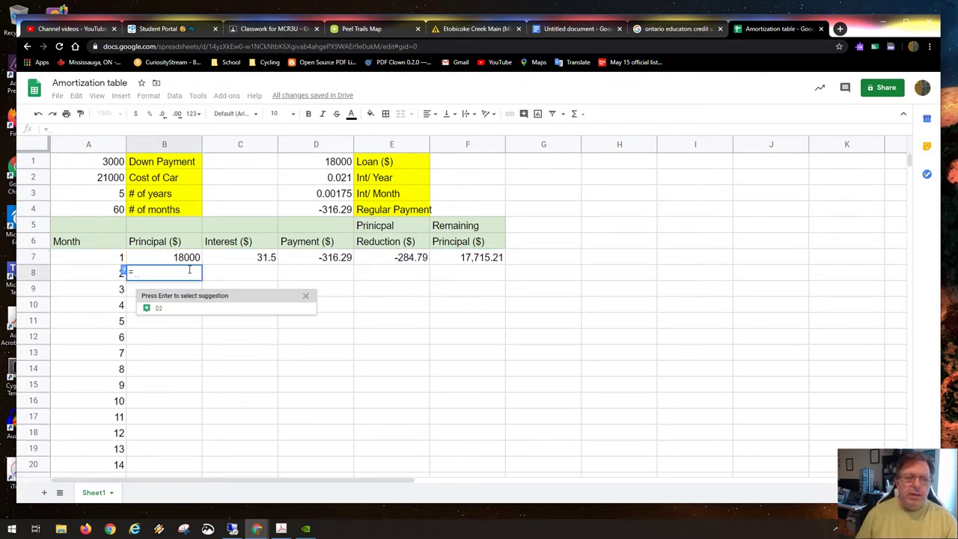
click(464, 259)
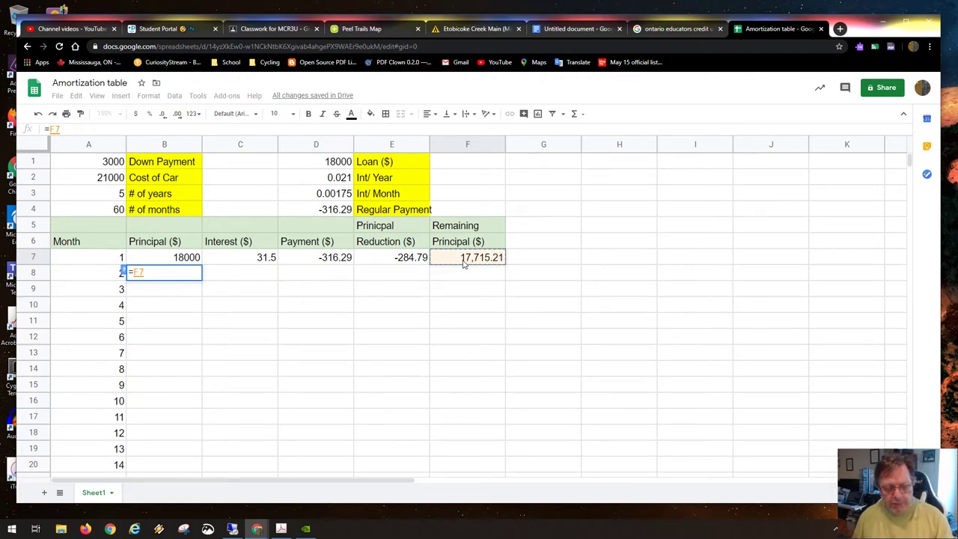
key(Tab)
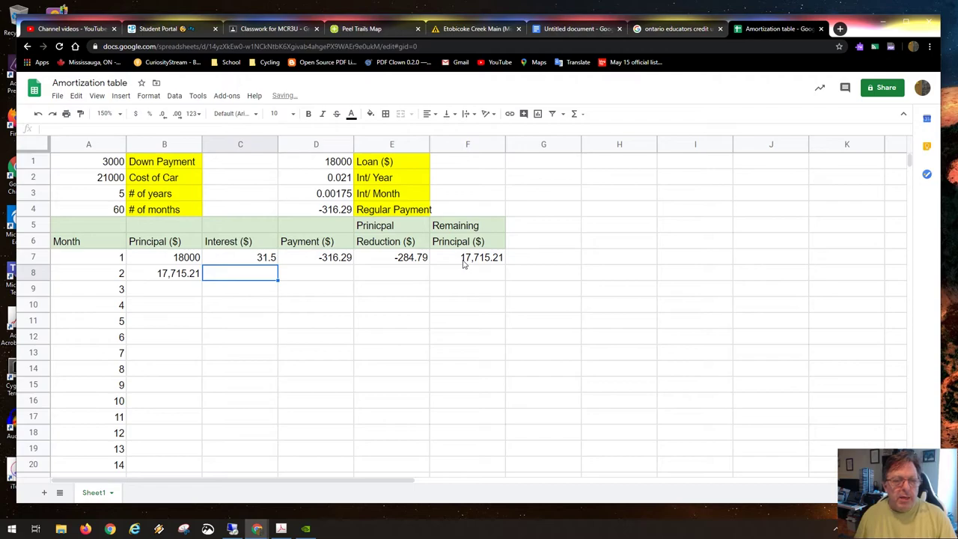
click(463, 262)
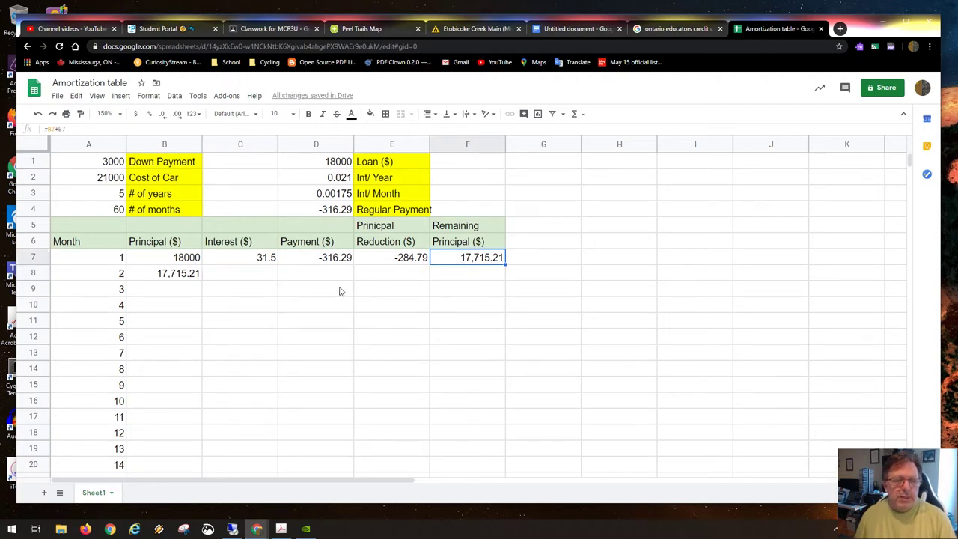
Fill the first month's interest, payment, reduction and remaining principal formulas in C7:F7 down to the second month's row
click(228, 275)
click(240, 260)
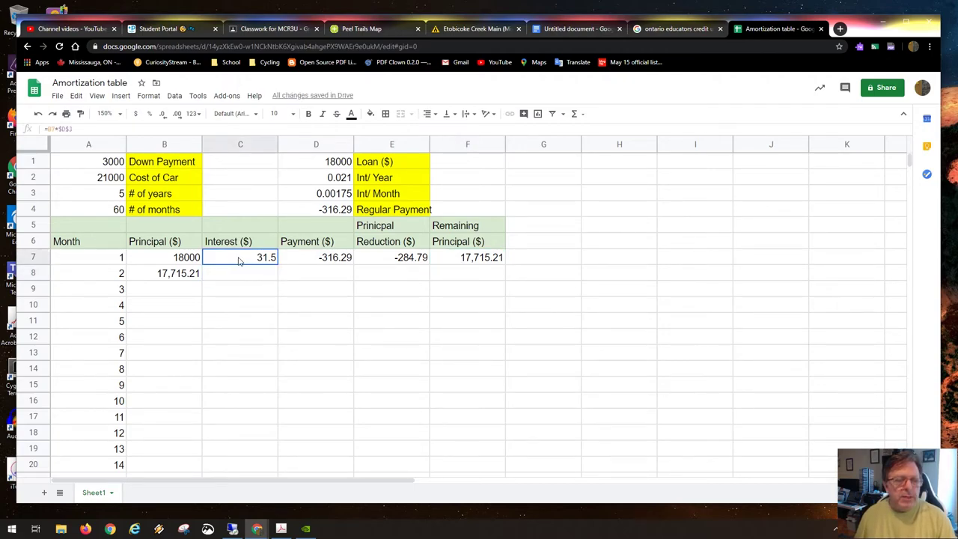
mouse_move(239, 260)
mouse_down()
mouse_move(490, 261)
mouse_move(505, 280)
mouse_up()
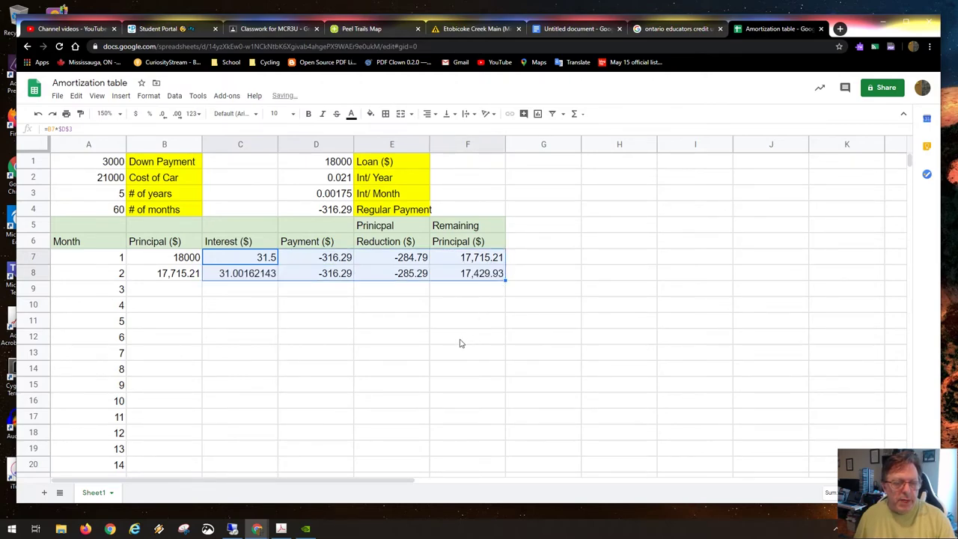
Examine the second month's copied formulas in C8 through F8, including the absolute rate reference in the interest formula
click(253, 277)
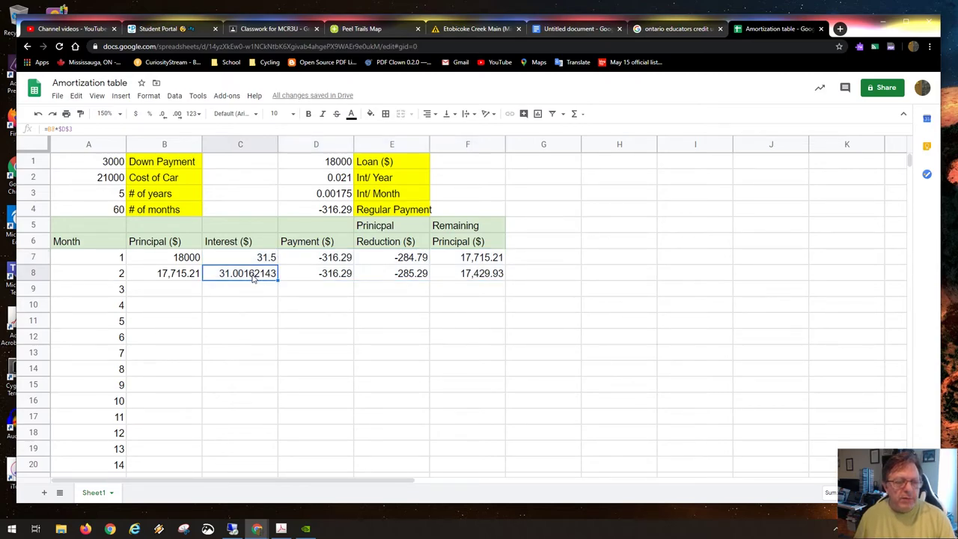
click(332, 276)
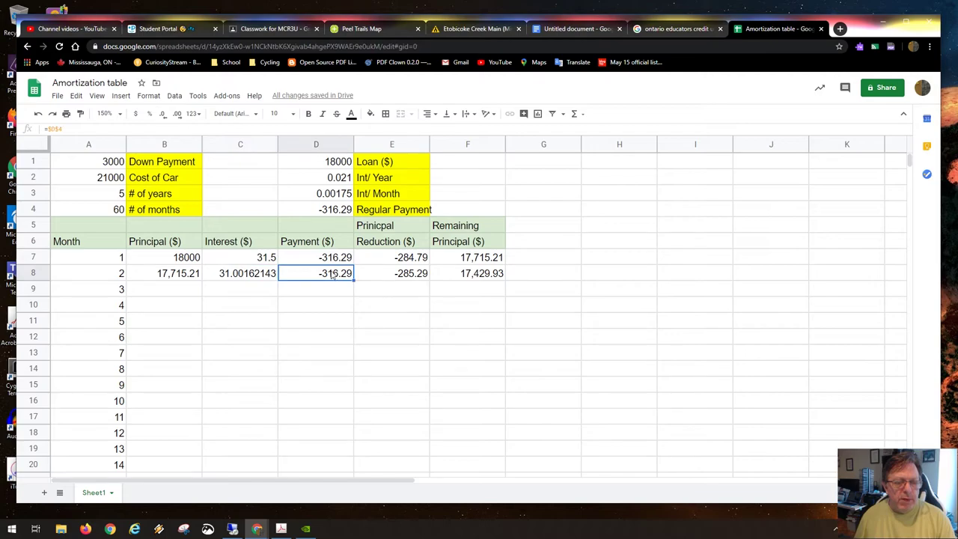
click(412, 280)
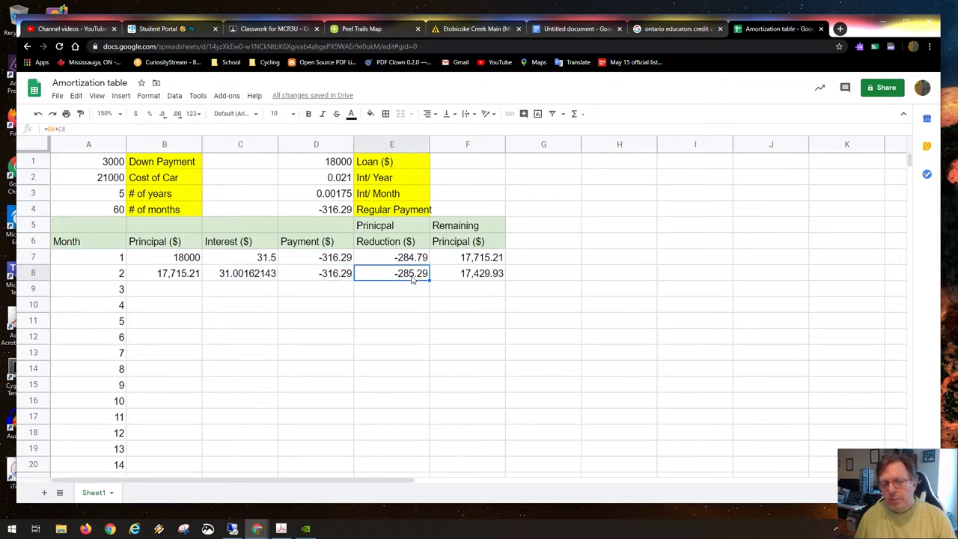
click(480, 278)
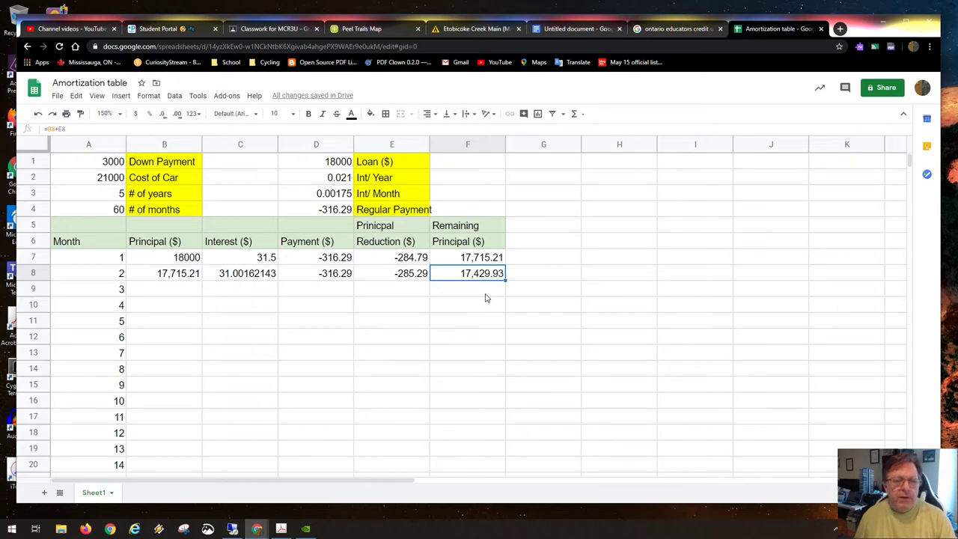
double_click(254, 275)
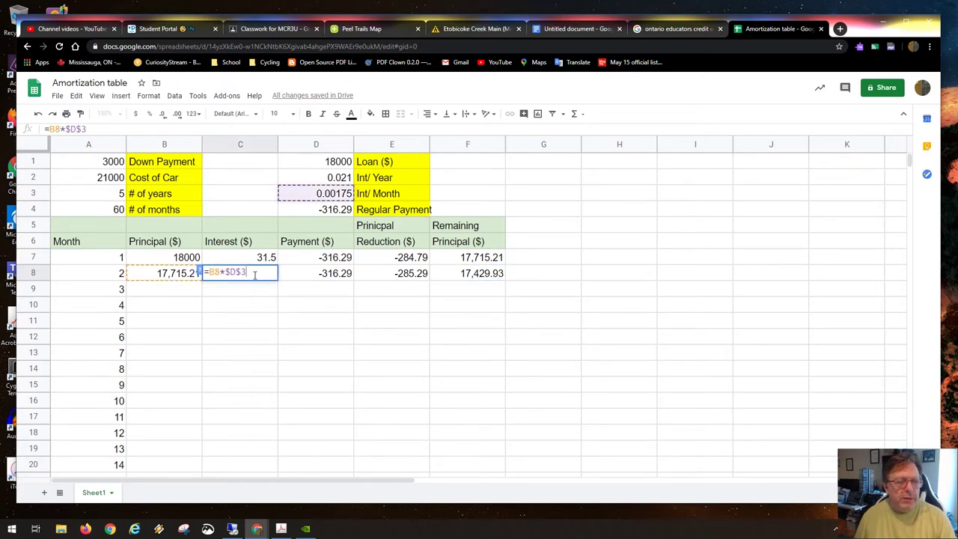
click(253, 299)
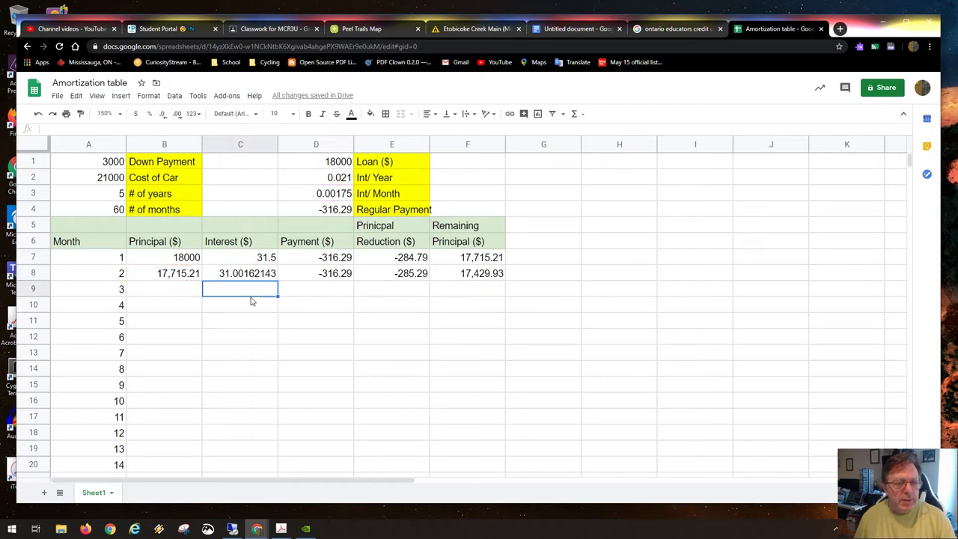
click(253, 275)
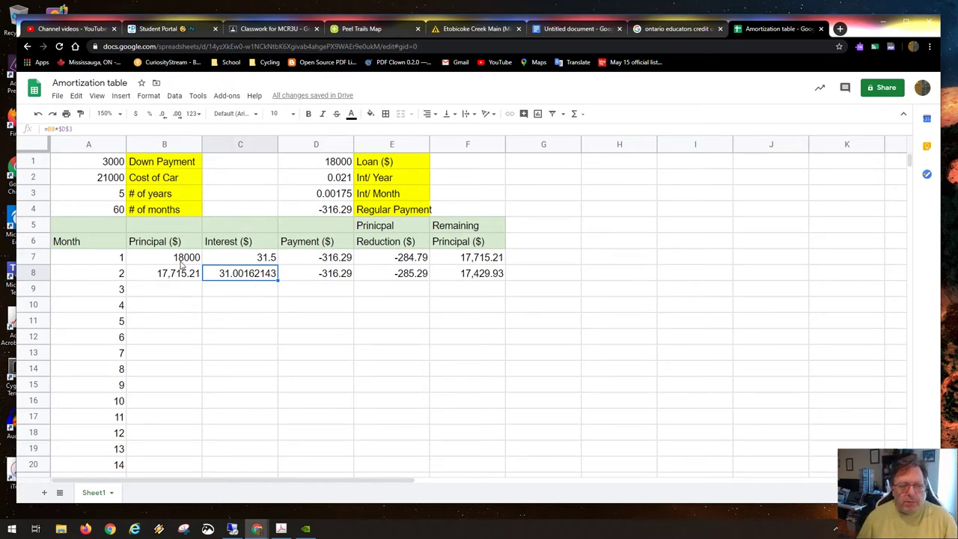
Format the monthly rows of columns B to F, starting from B7, with the two-decimal Number format
click(183, 262)
drag(187, 264, 500, 435)
scroll(481, 415, up, 10)
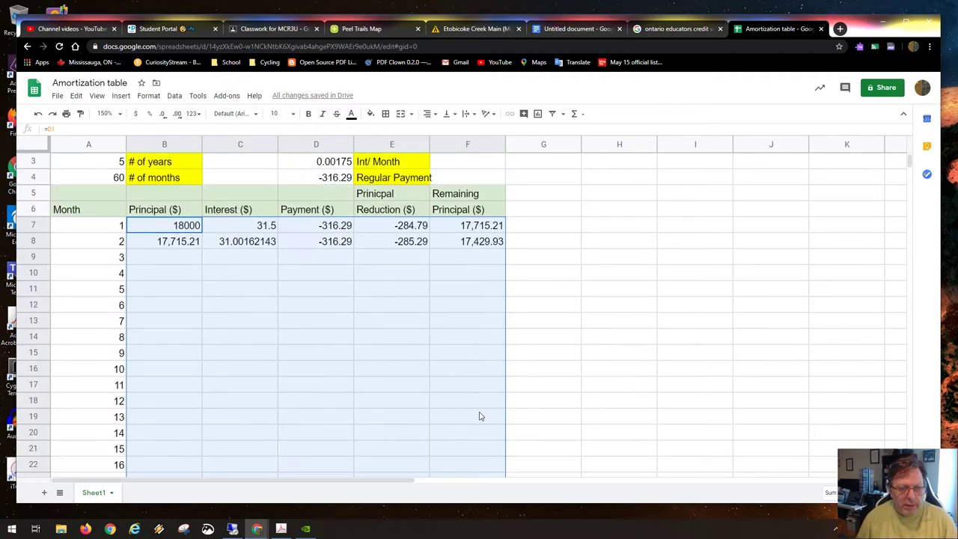
click(148, 95)
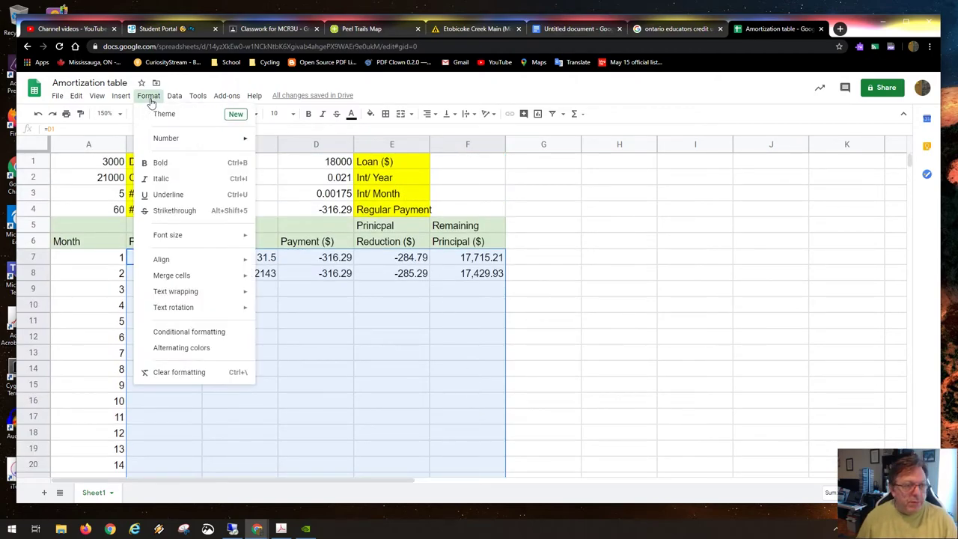
mouse_move(242, 140)
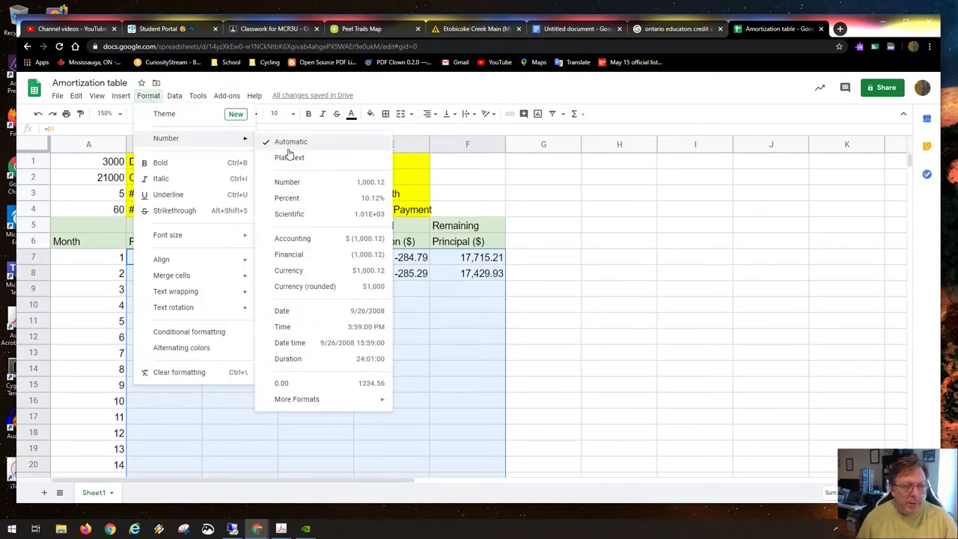
click(299, 187)
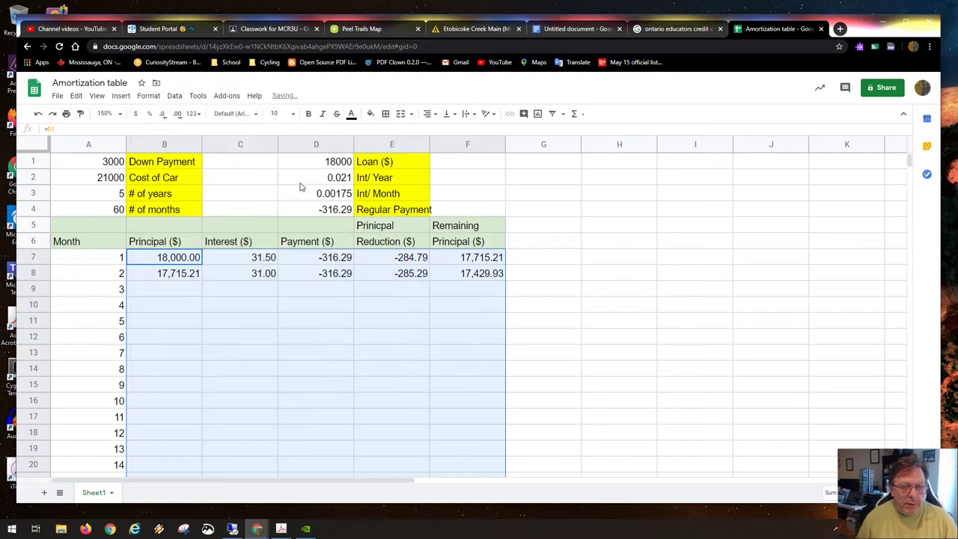
Fill the second month's formulas in B8:F8 down through month 60 in row 66
click(260, 274)
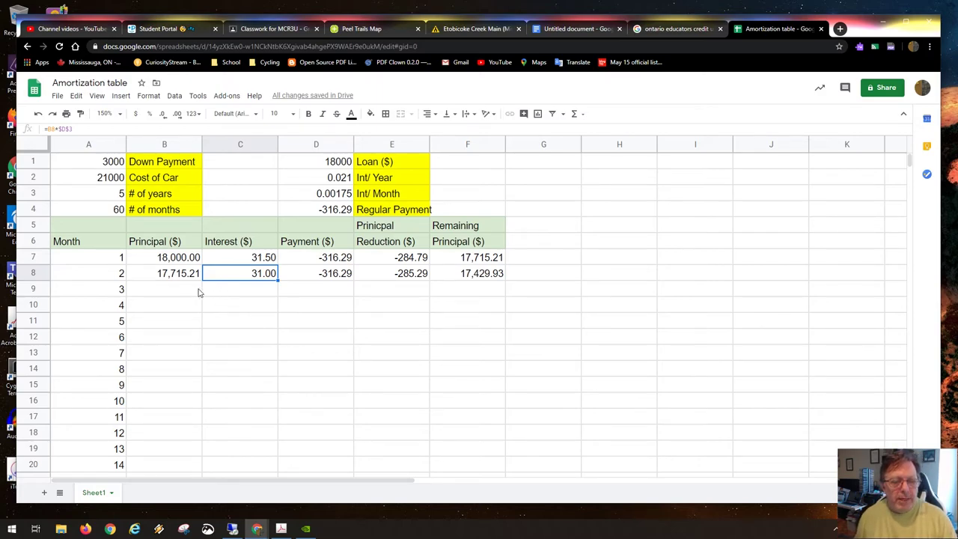
drag(187, 277, 436, 280)
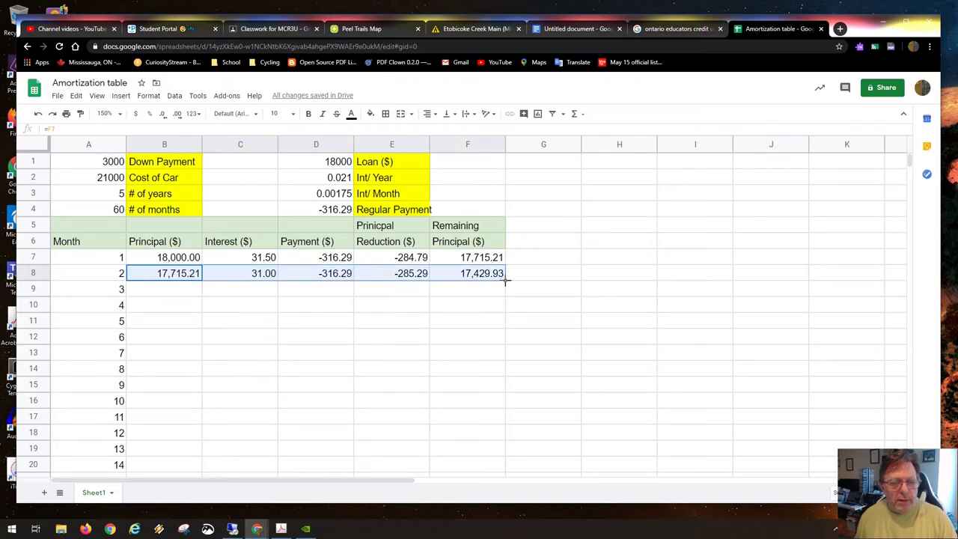
drag(504, 282, 506, 289)
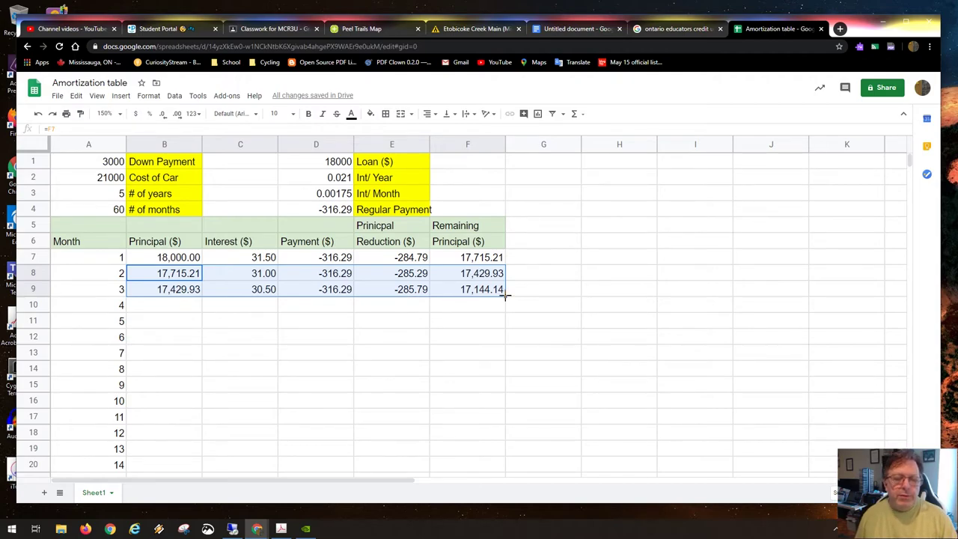
drag(505, 297, 519, 357)
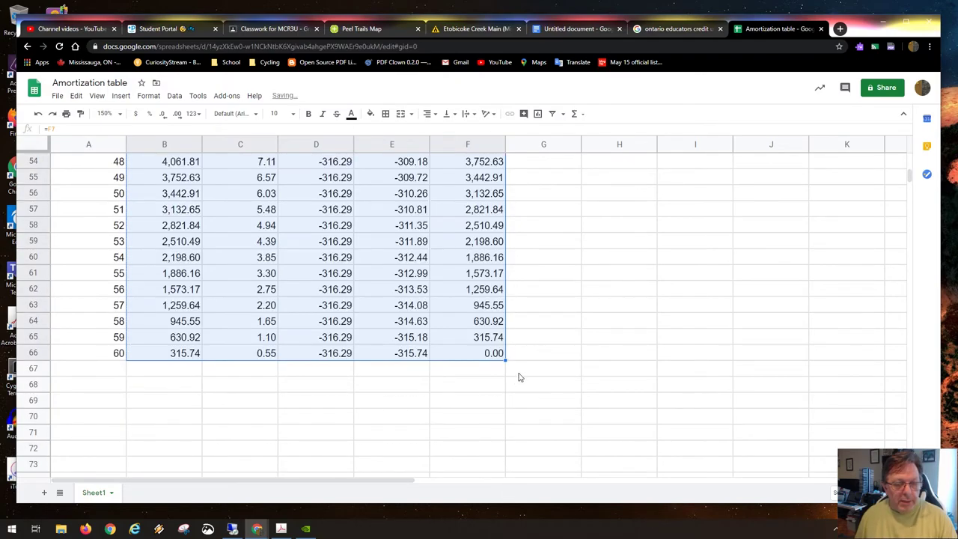
Examine the last months' principal, interest, payment, reduction and remaining principal formulas in rows 65 and 66
click(492, 355)
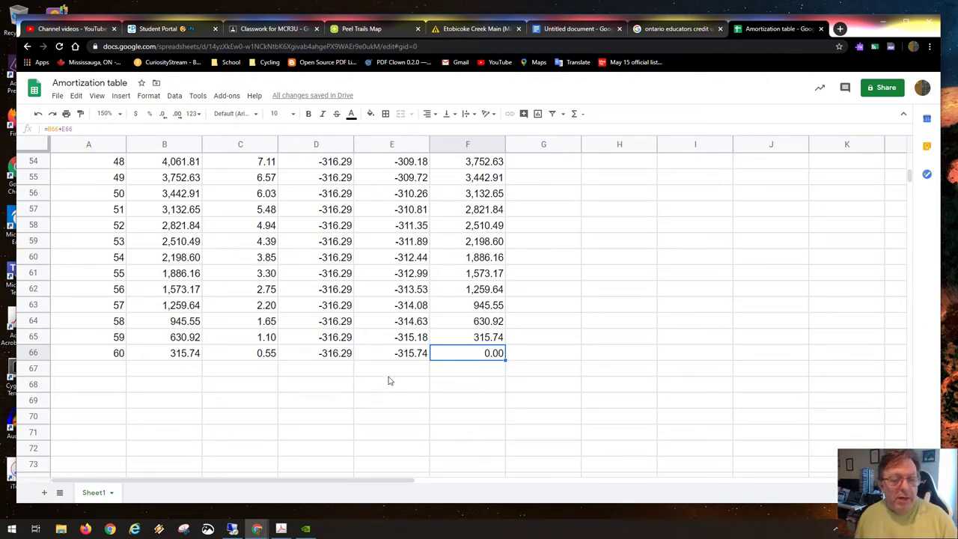
click(188, 359)
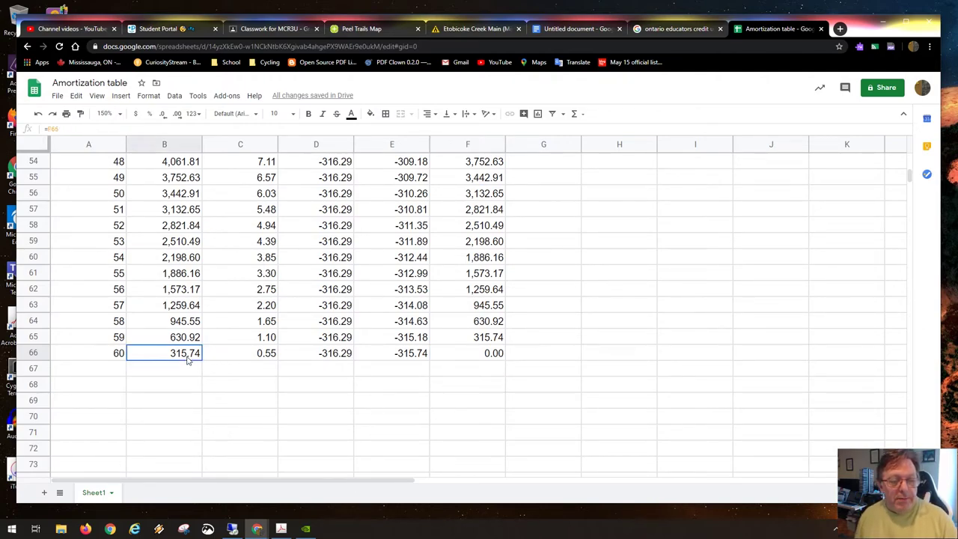
click(399, 357)
click(245, 359)
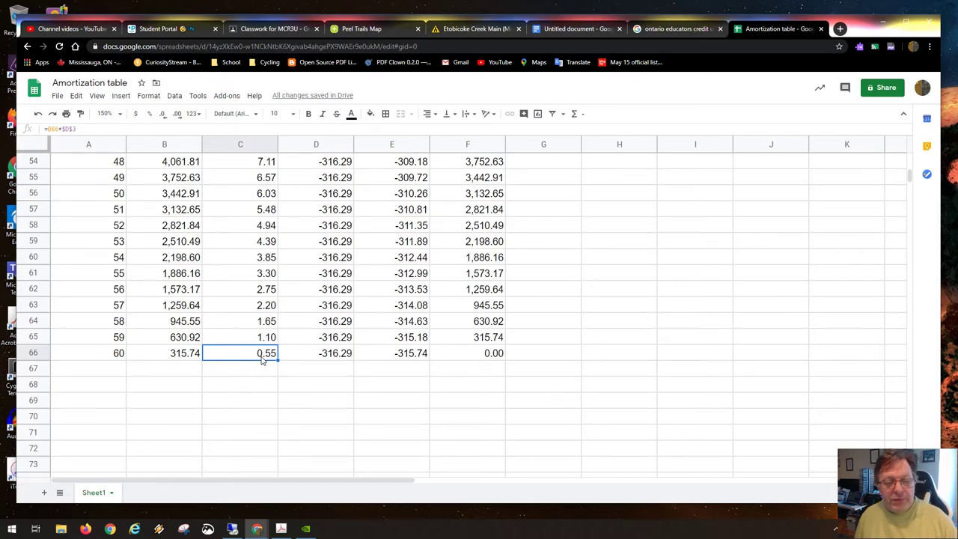
click(333, 358)
click(270, 362)
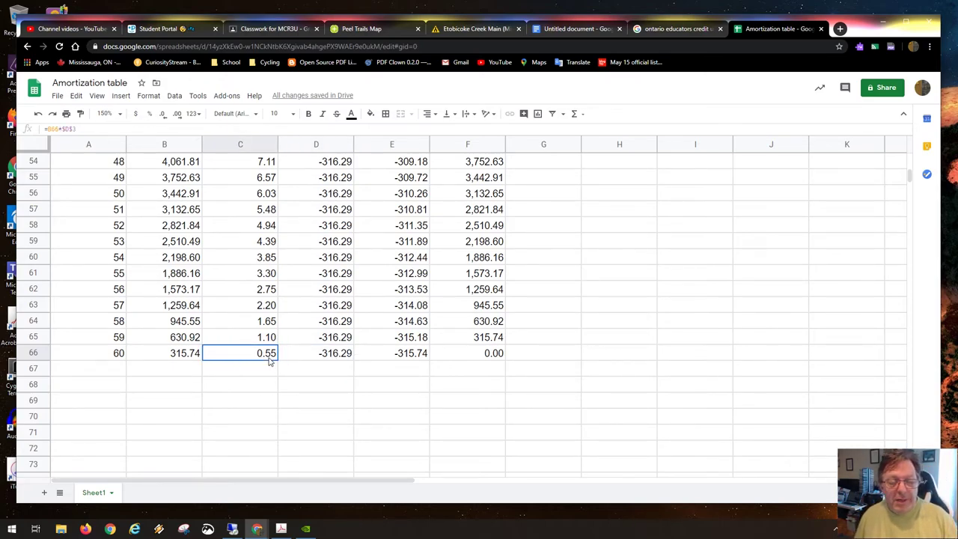
click(400, 360)
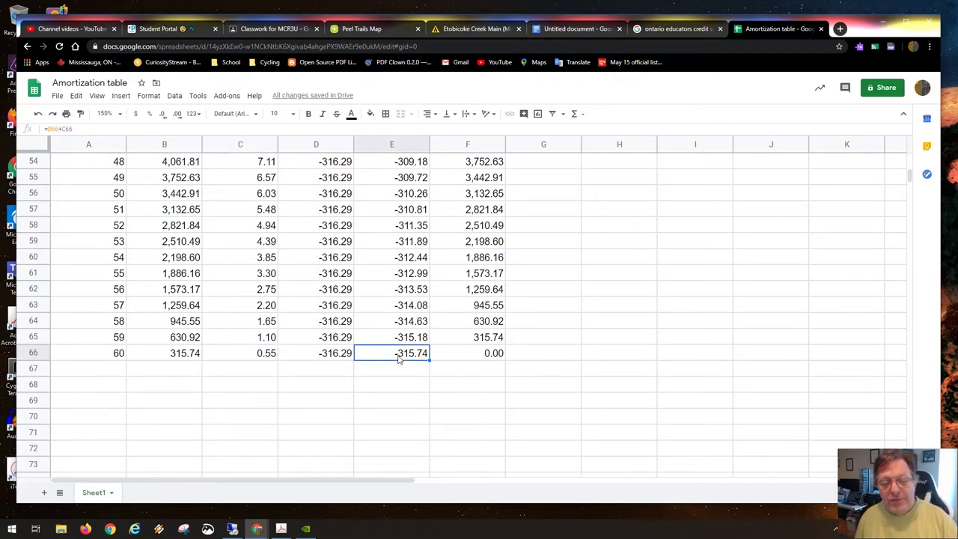
click(464, 341)
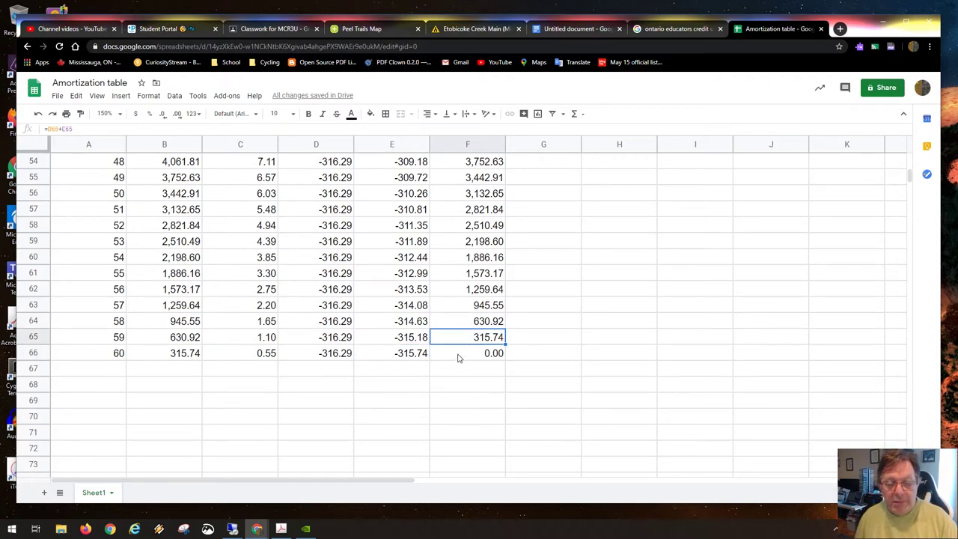
click(457, 358)
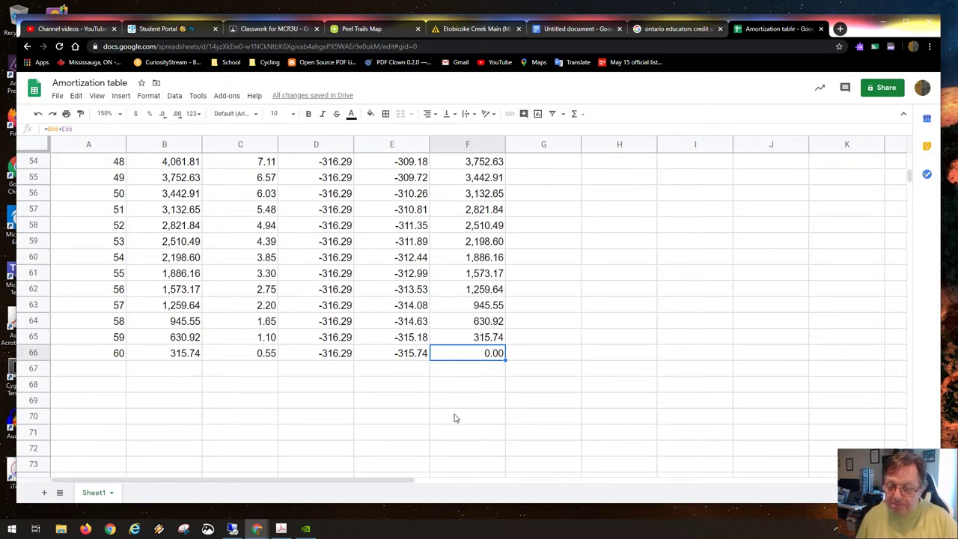
Enter the label "Total $ paid" in I7, beside the first month's row
scroll(455, 418, up, 15)
click(610, 259)
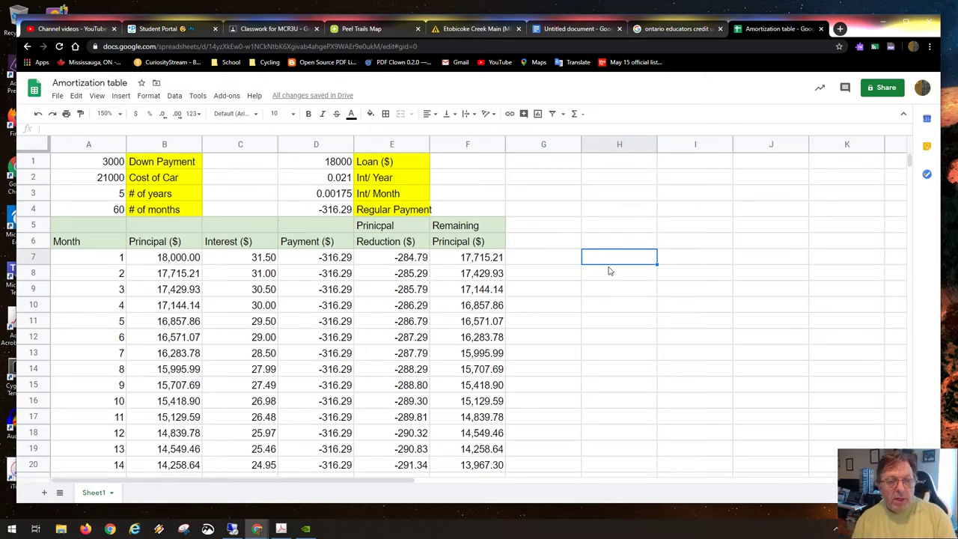
key(Right)
text(Total $ paid)
key(Left)
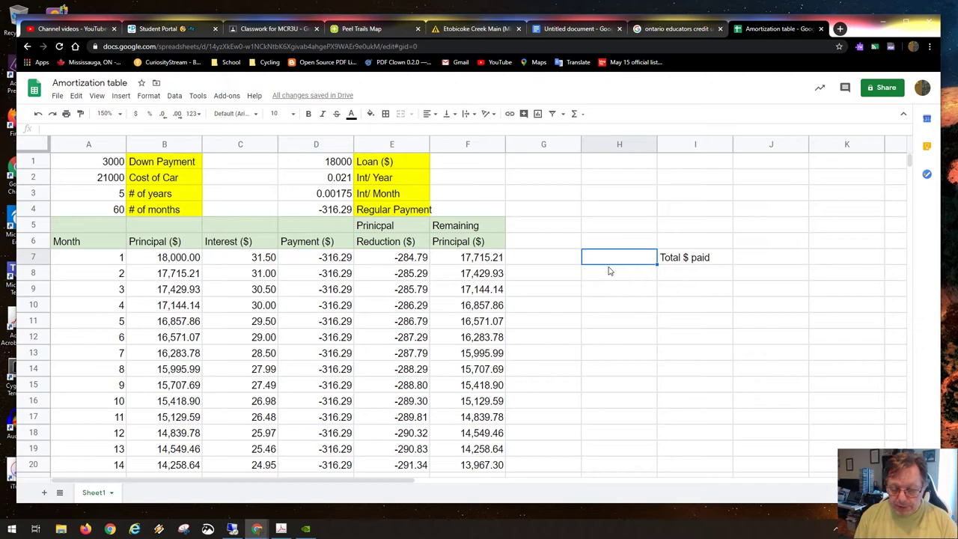
Calculate the total paid in H7 by multiplying the regular payment by the number of months with =D4*A4
text(=)
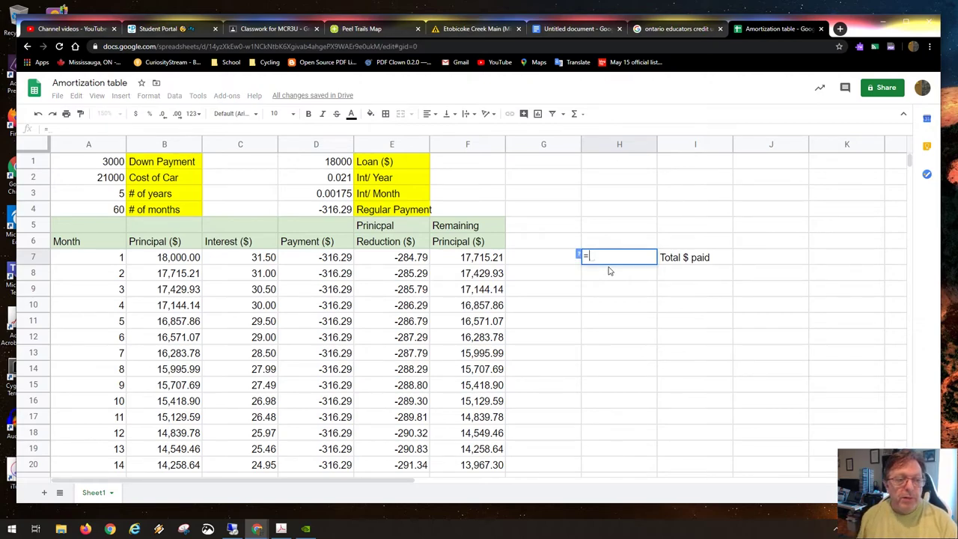
click(338, 213)
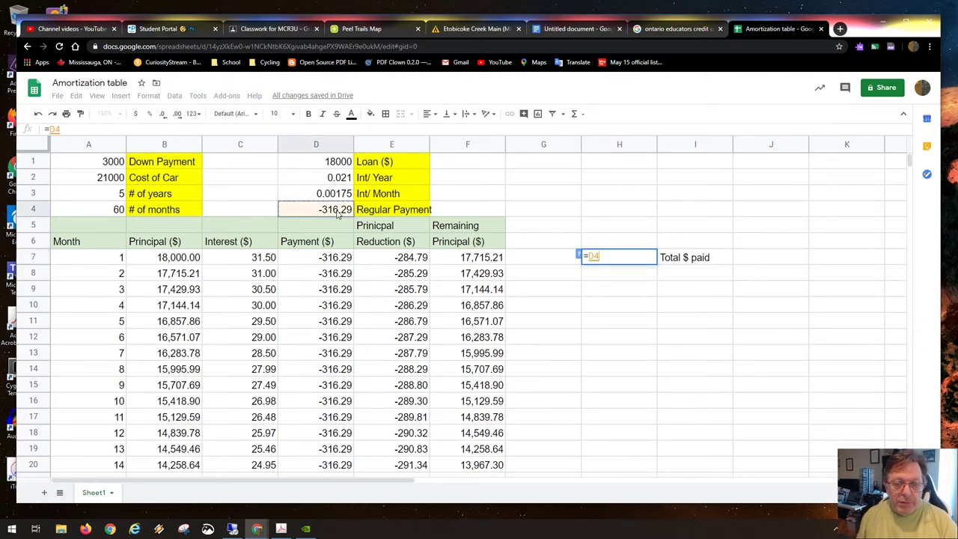
text(*)
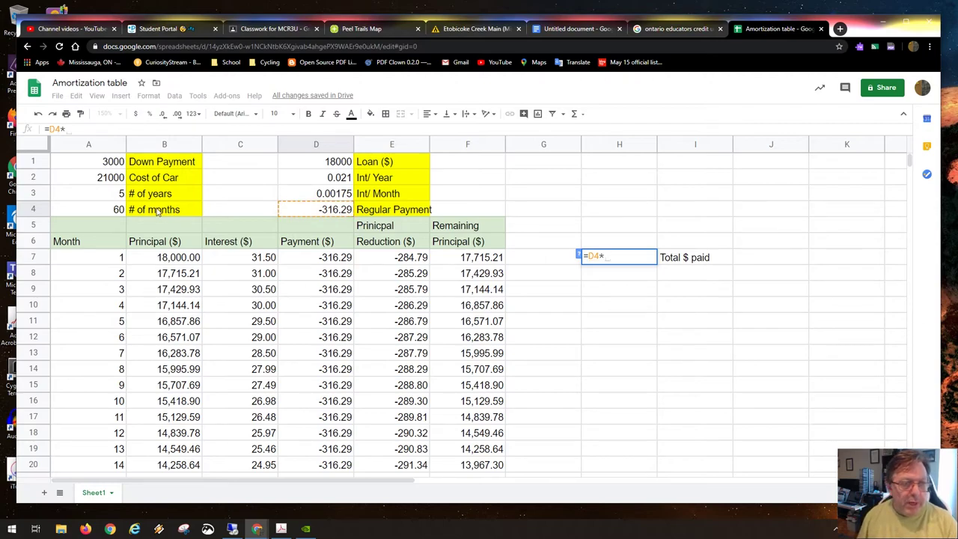
click(116, 212)
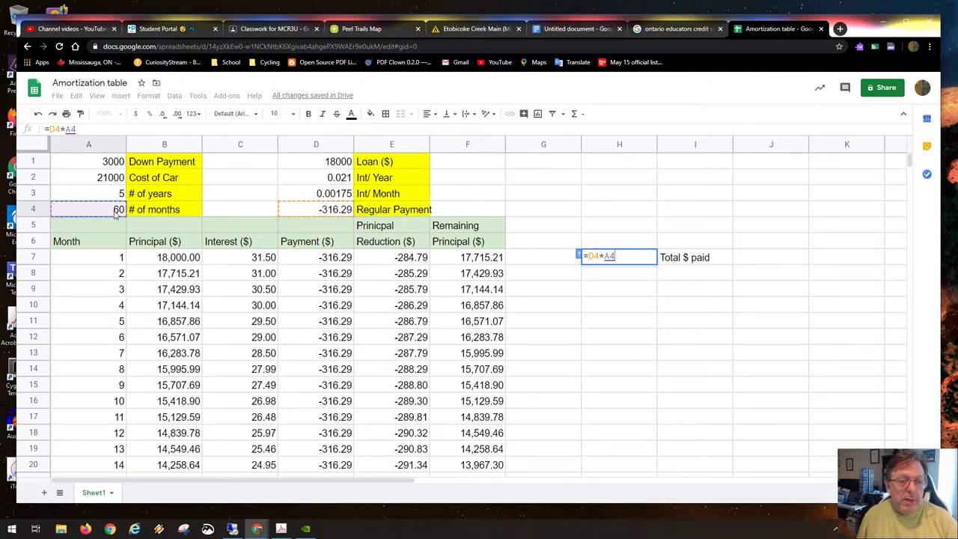
key(Return)
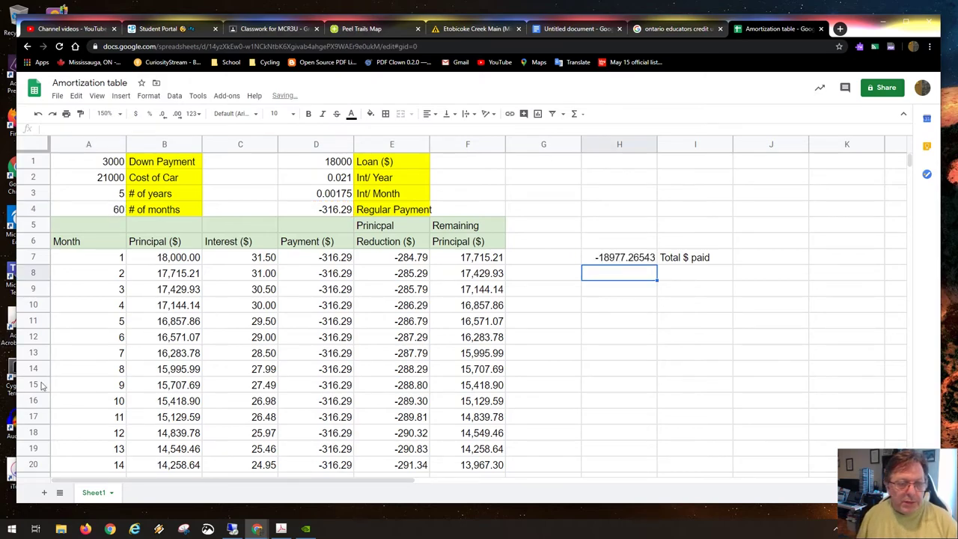
drag(311, 262, 305, 417)
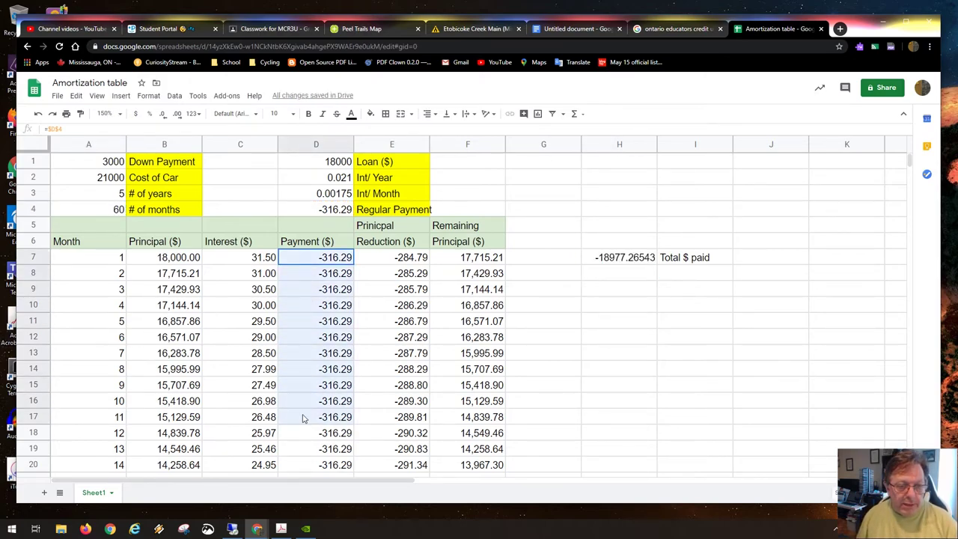
click(308, 355)
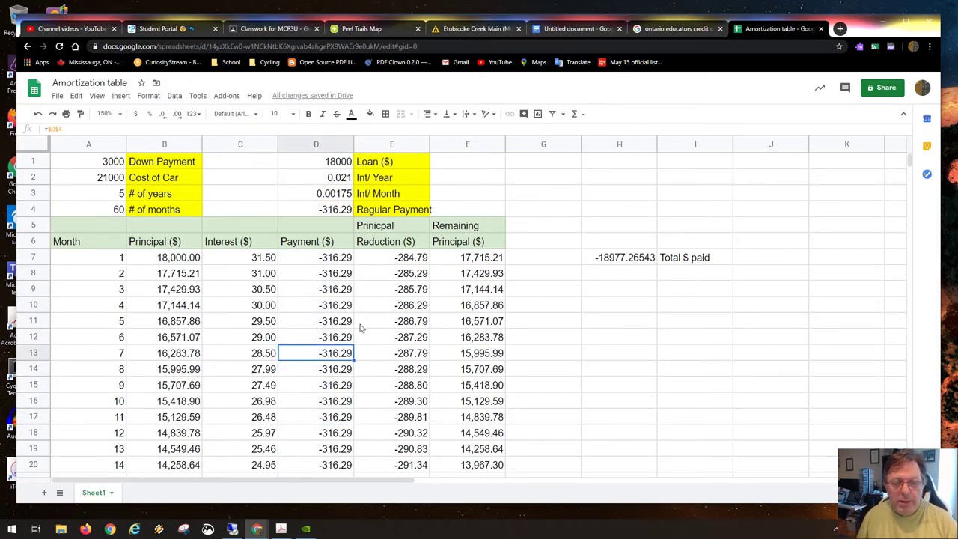
Format the total paid in H7 with the two-decimal Number format
click(634, 262)
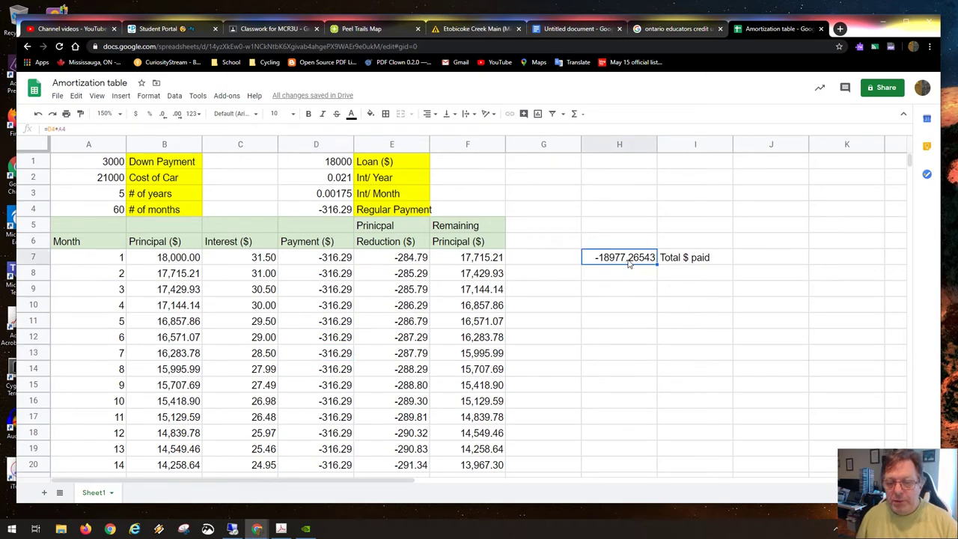
click(148, 95)
mouse_move(217, 141)
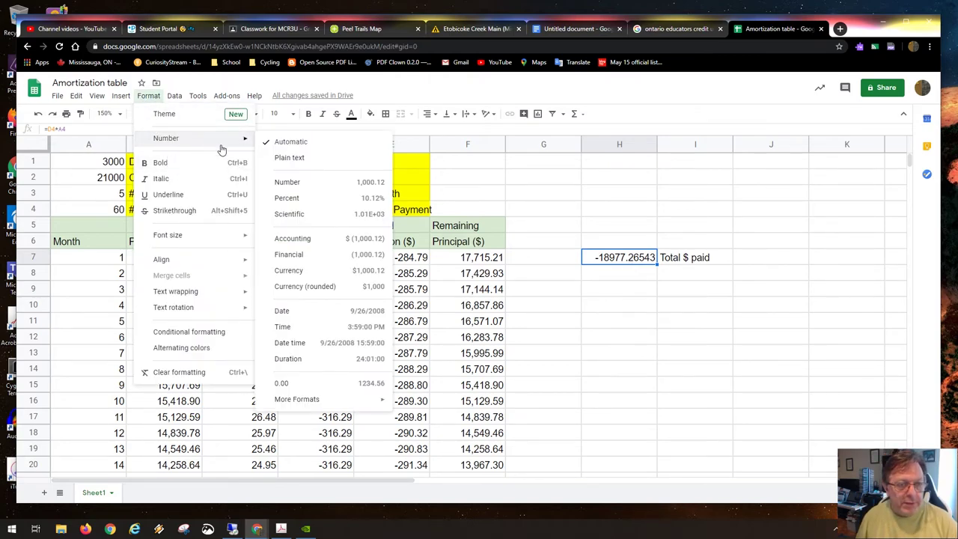
click(288, 182)
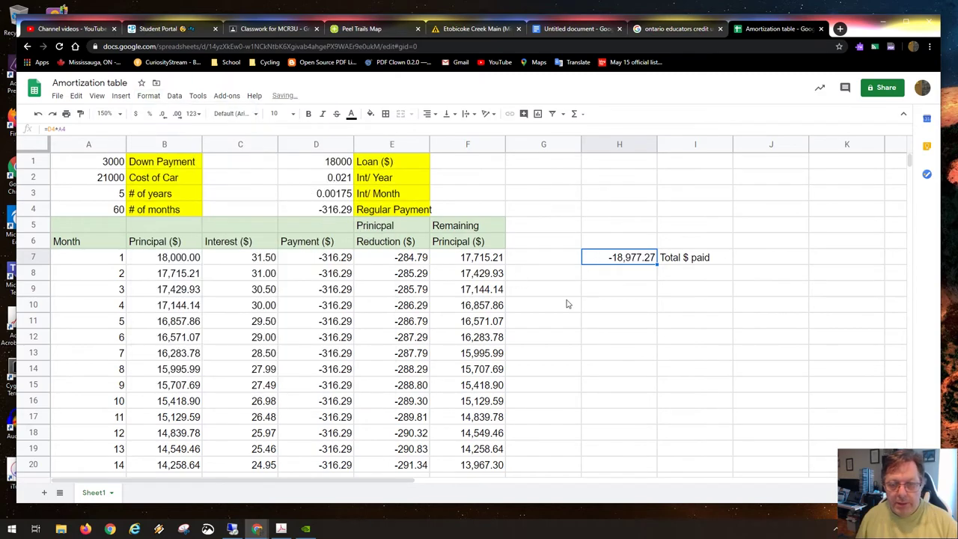
click(614, 282)
click(627, 261)
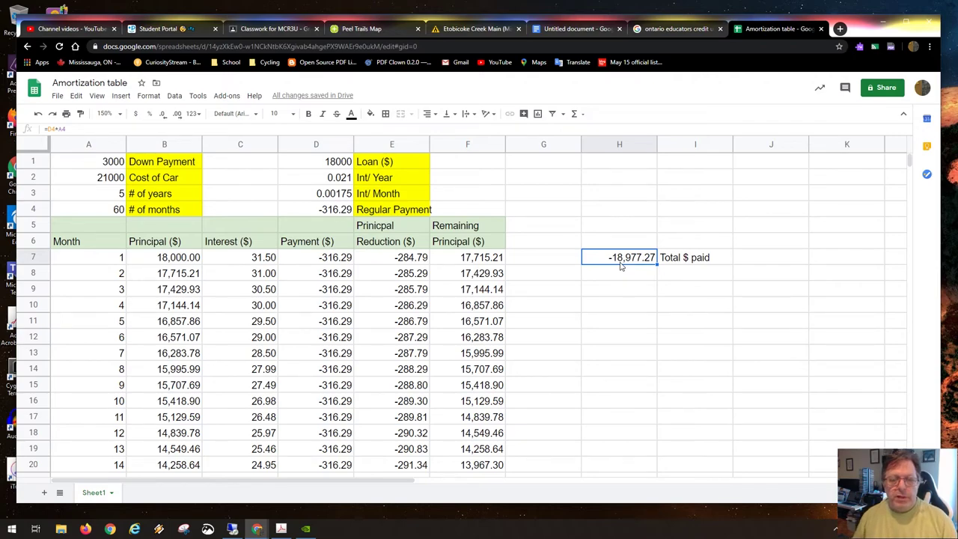
Add up the payment column in H8 with the formula =sum(D7:D67) as a check on the total paid
click(670, 275)
click(636, 281)
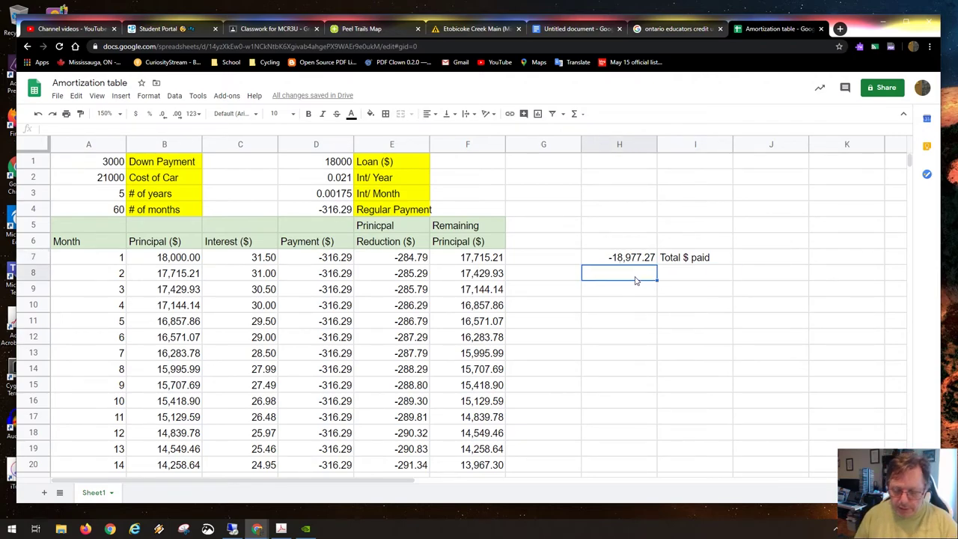
text(=)
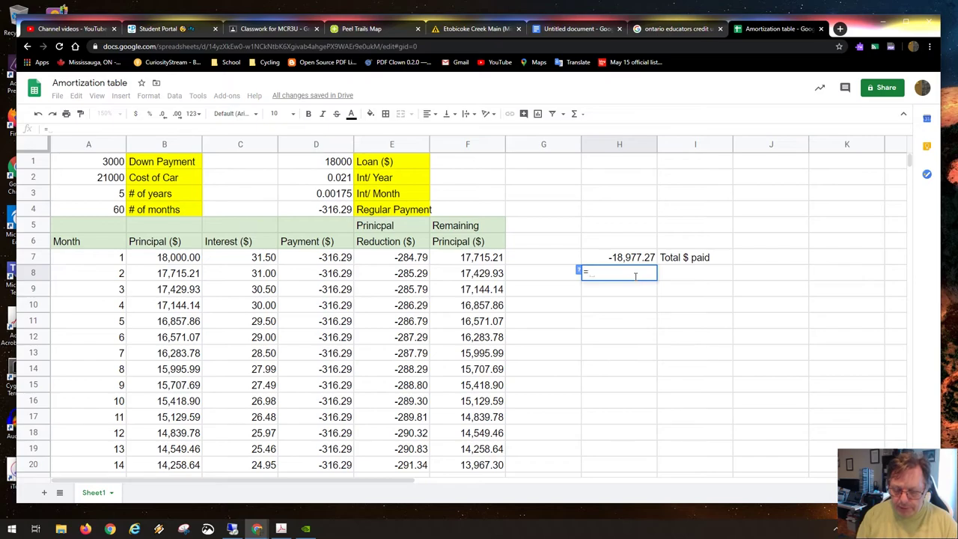
text(sum()
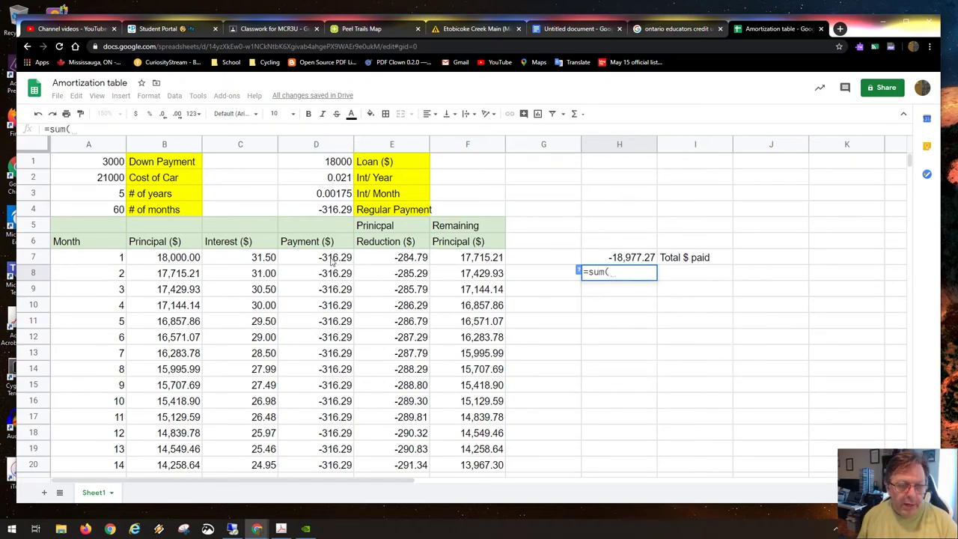
drag(333, 262, 341, 196)
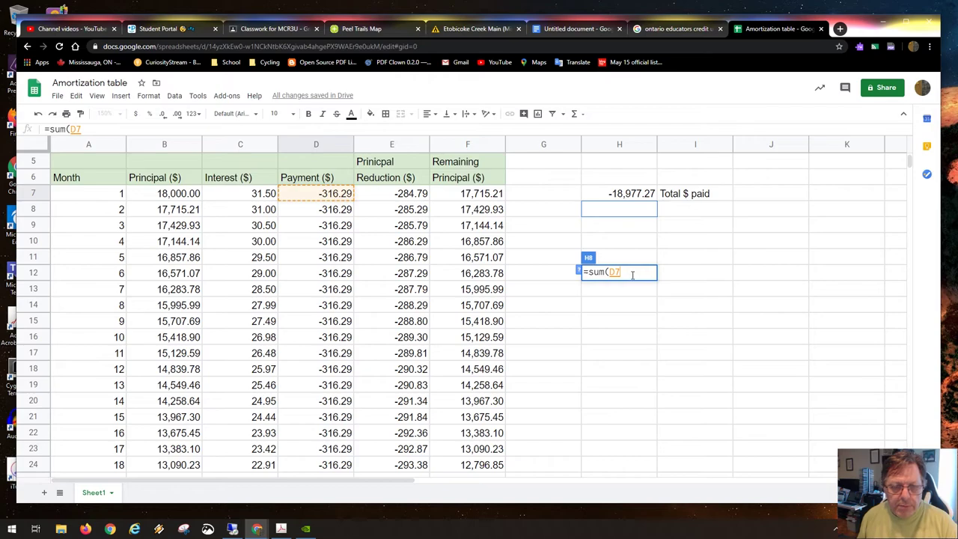
click(633, 274)
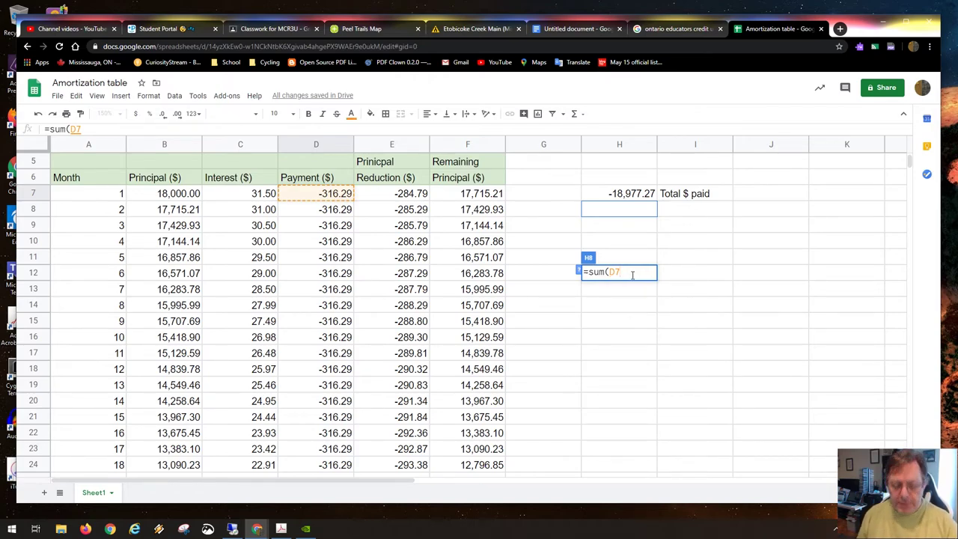
text(:)
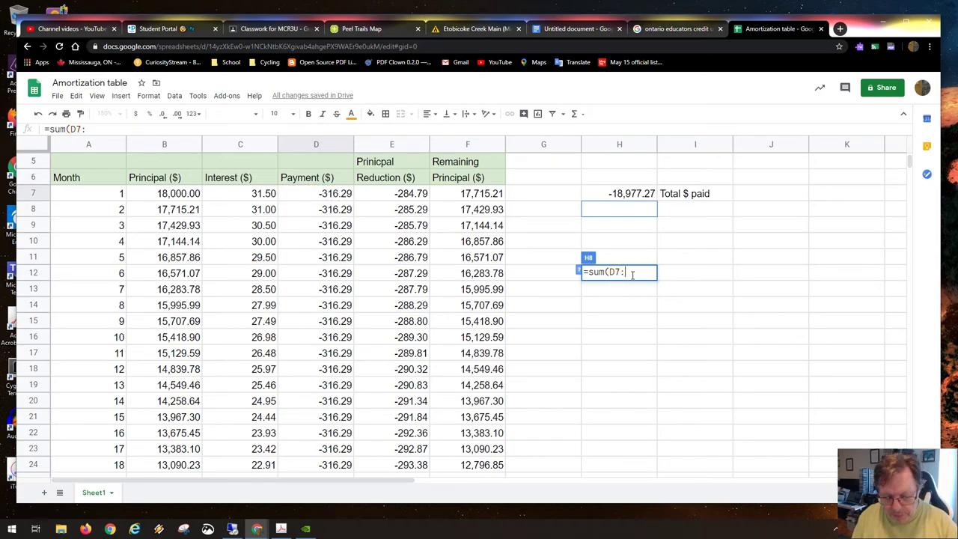
text(d67)
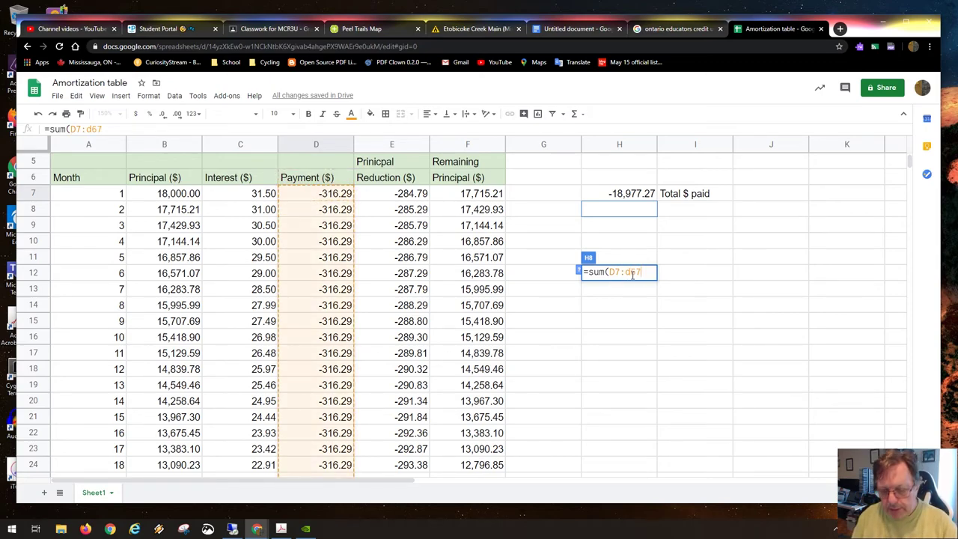
text())
key(Return)
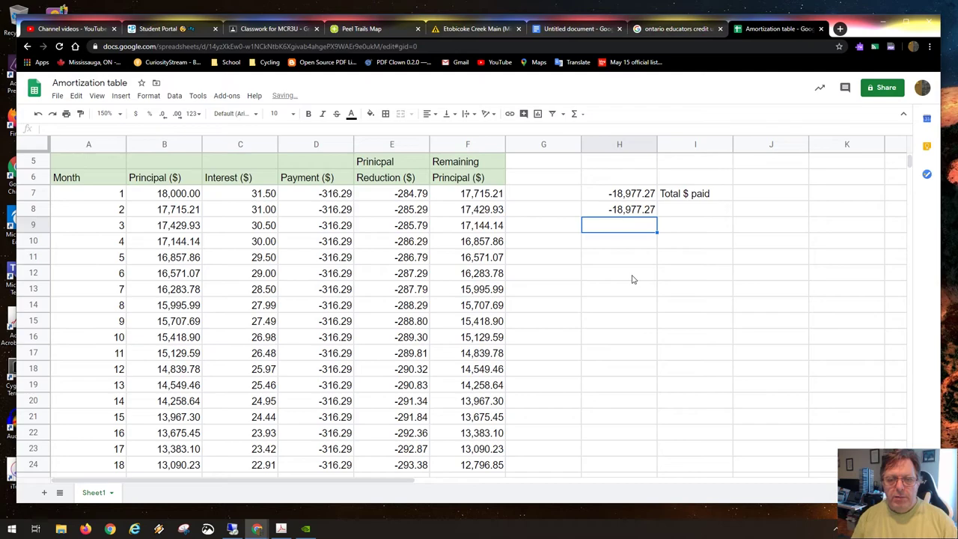
Compare the summed payments in H8 with the multiplied total in H7 and review the number-of-months entry
click(640, 212)
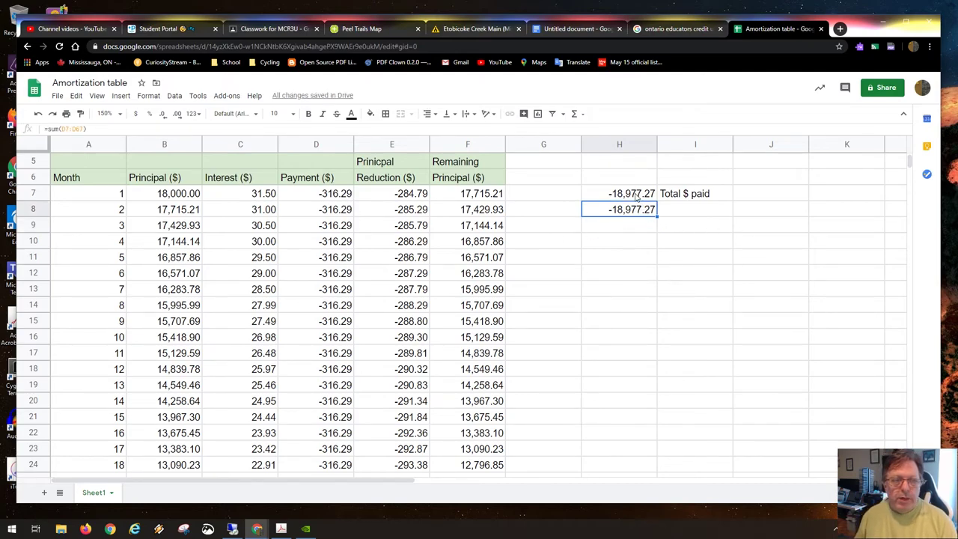
click(586, 195)
scroll(576, 220, up, 2)
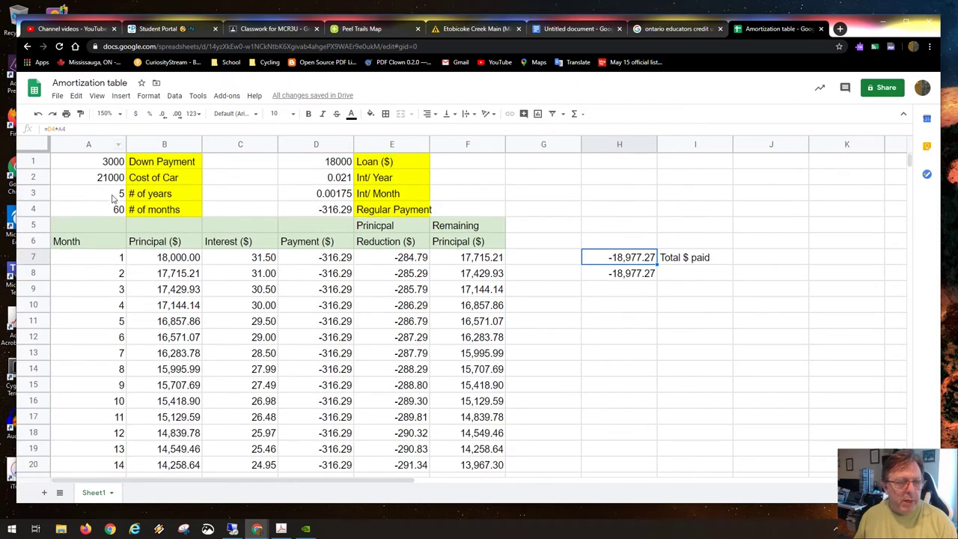
click(154, 212)
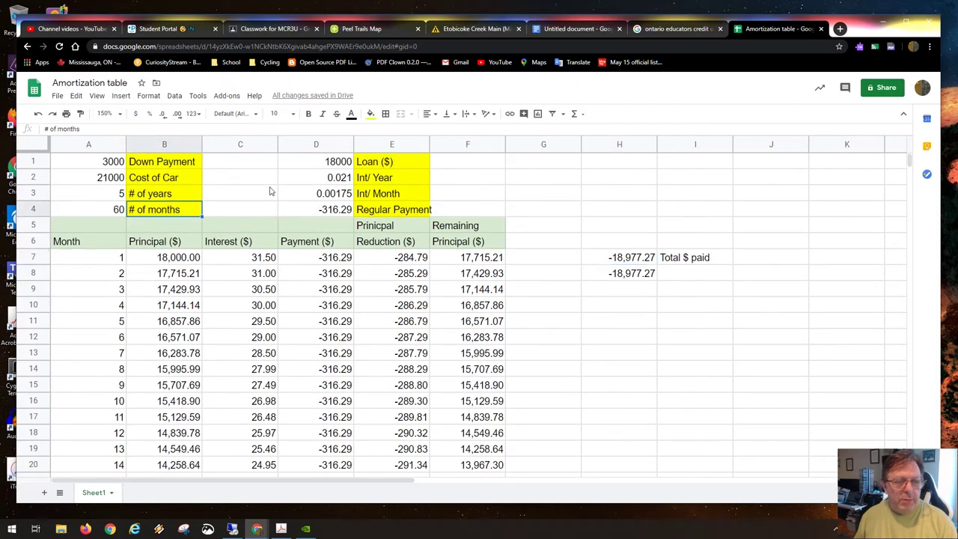
Review the regular payment, payment column and total paid, and clear the payment-sum check formula from H8
click(333, 212)
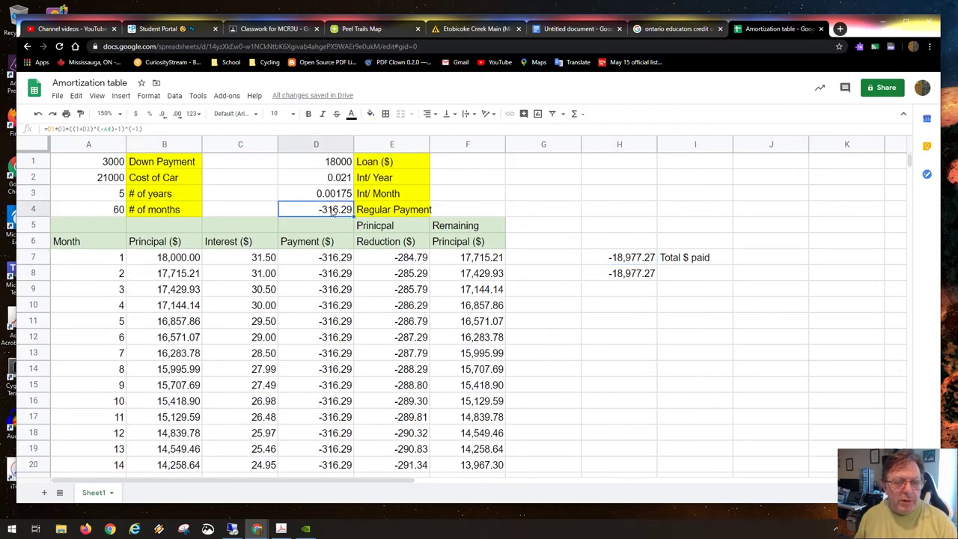
click(630, 274)
drag(334, 257, 335, 354)
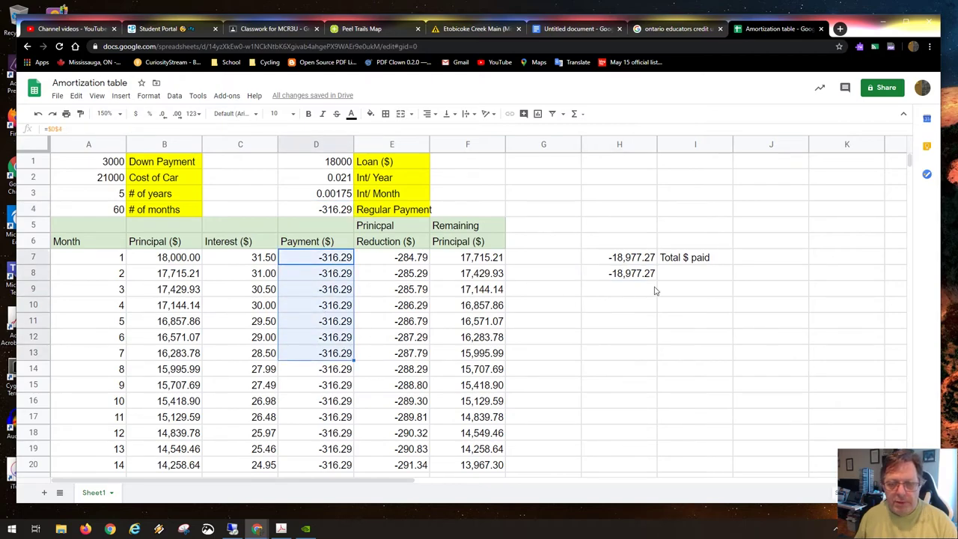
click(640, 258)
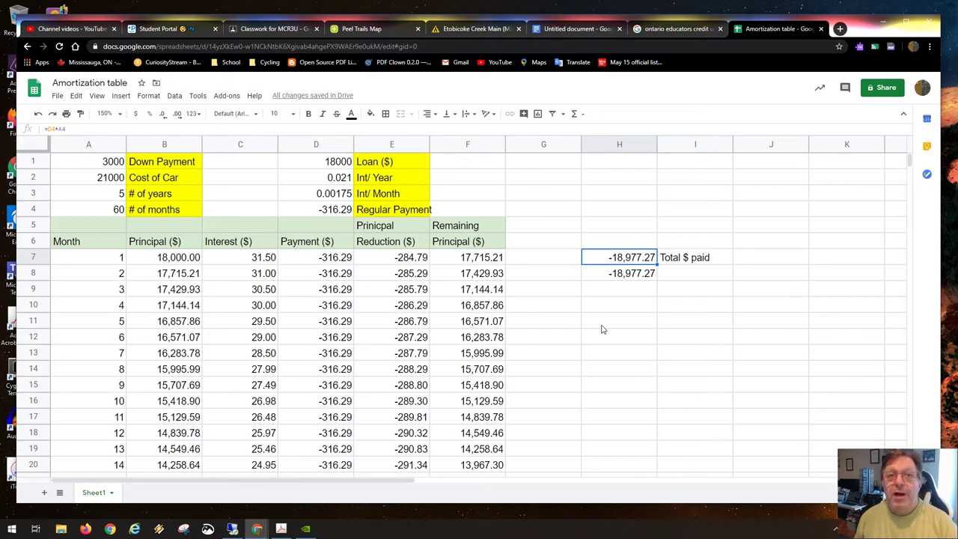
click(628, 275)
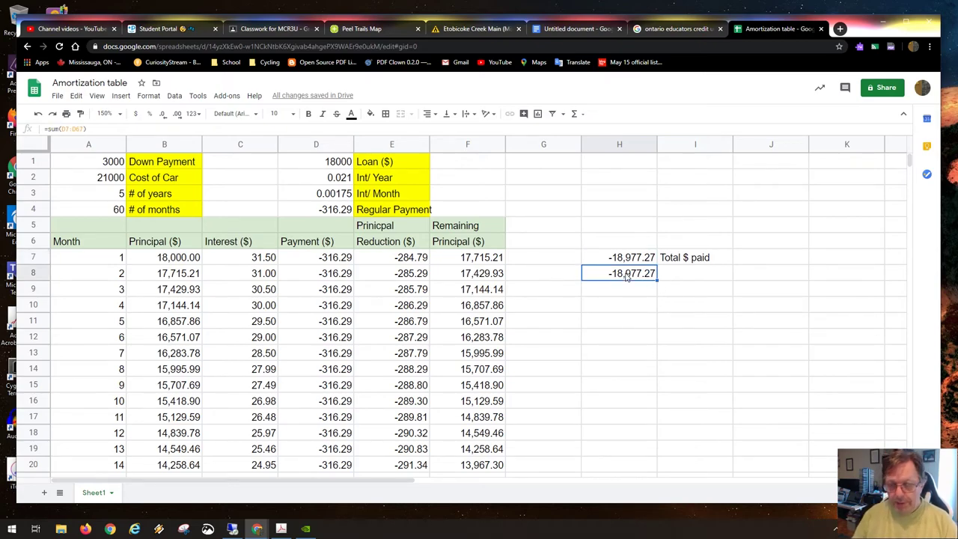
key(Delete)
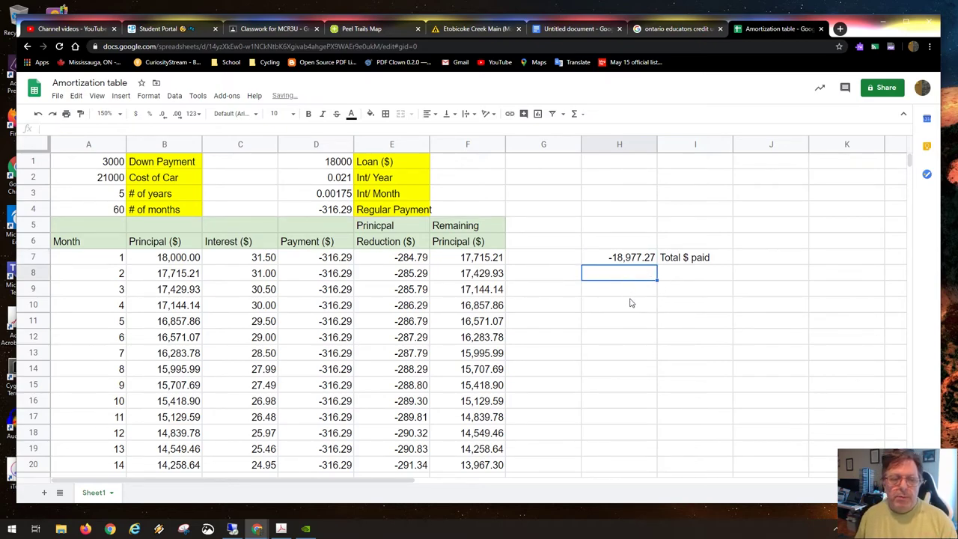
Label cell I8 as "Total Interest paid" below the total paid label
key(Right)
text(Total Interest paid)
key(Left)
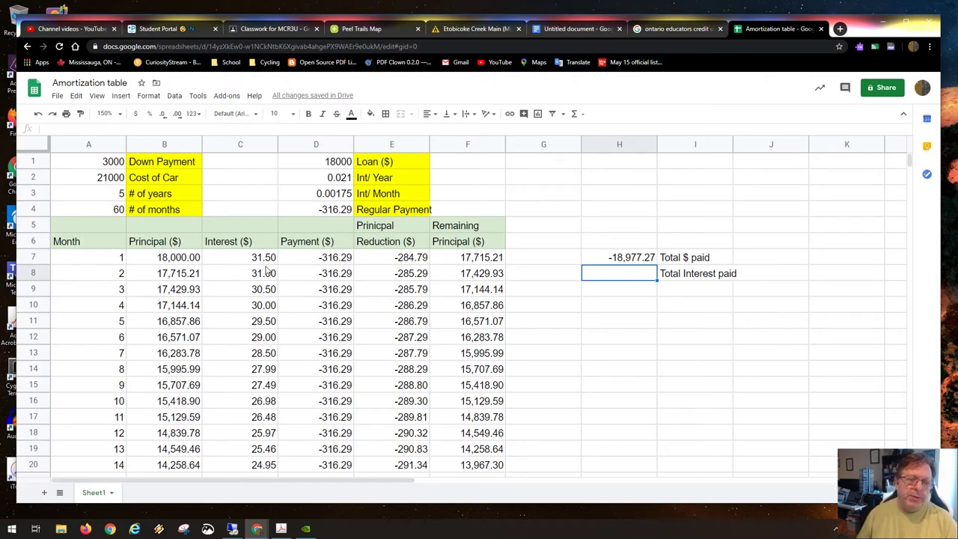
Add up the monthly interest column in H8 with the formula =sum(C7:c67)
drag(262, 258, 239, 423)
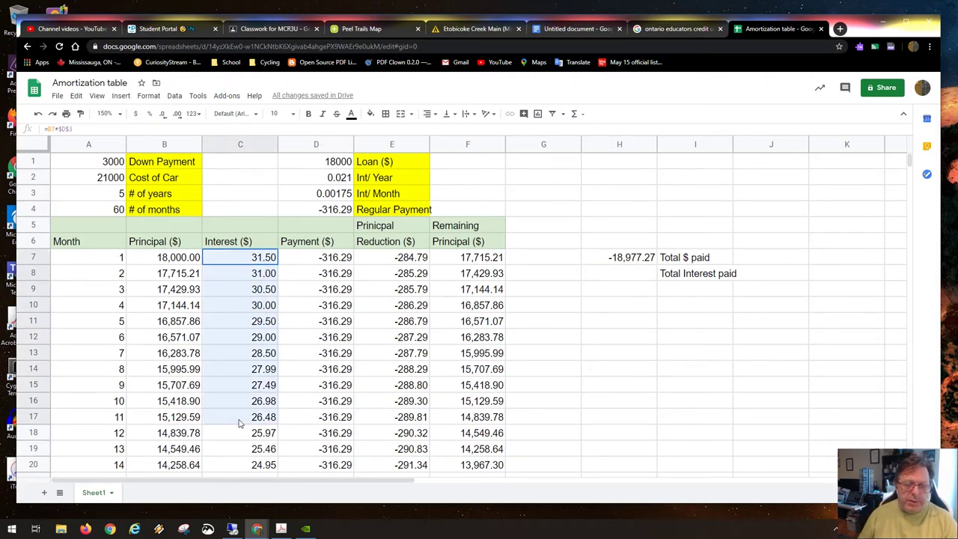
drag(240, 423, 240, 424)
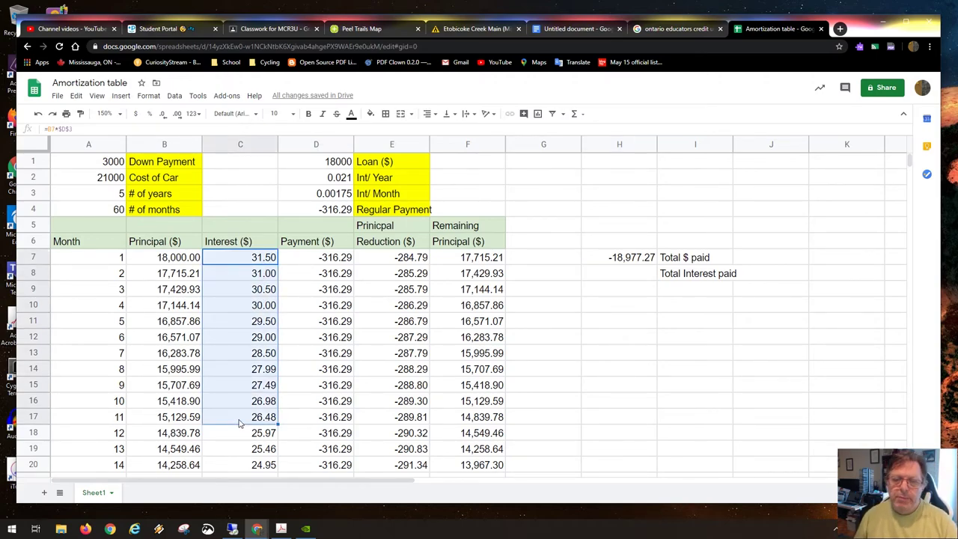
click(266, 259)
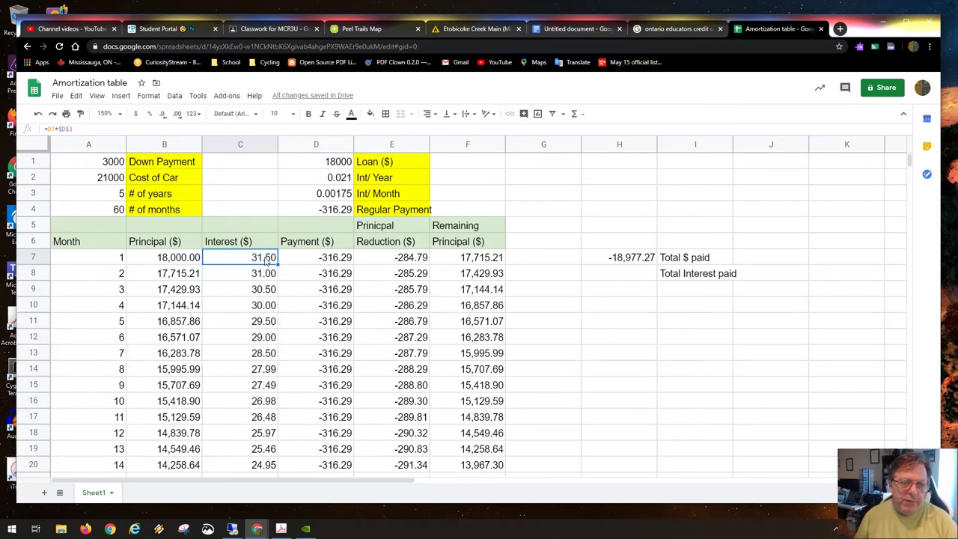
click(632, 277)
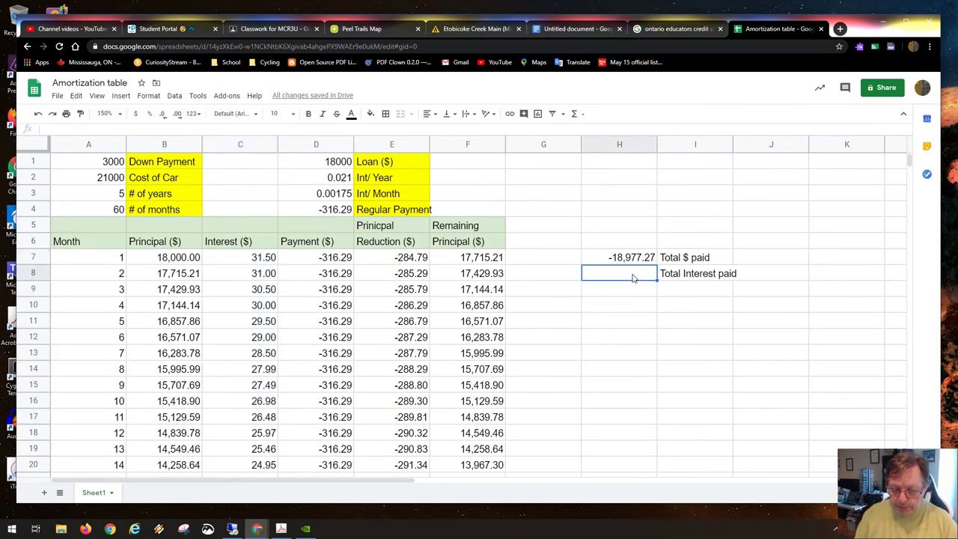
text(=su)
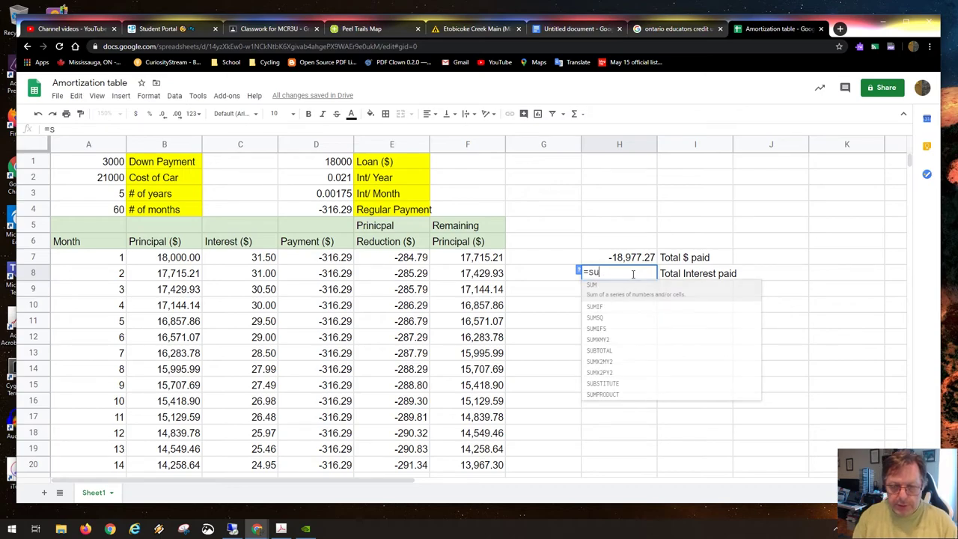
text(m()
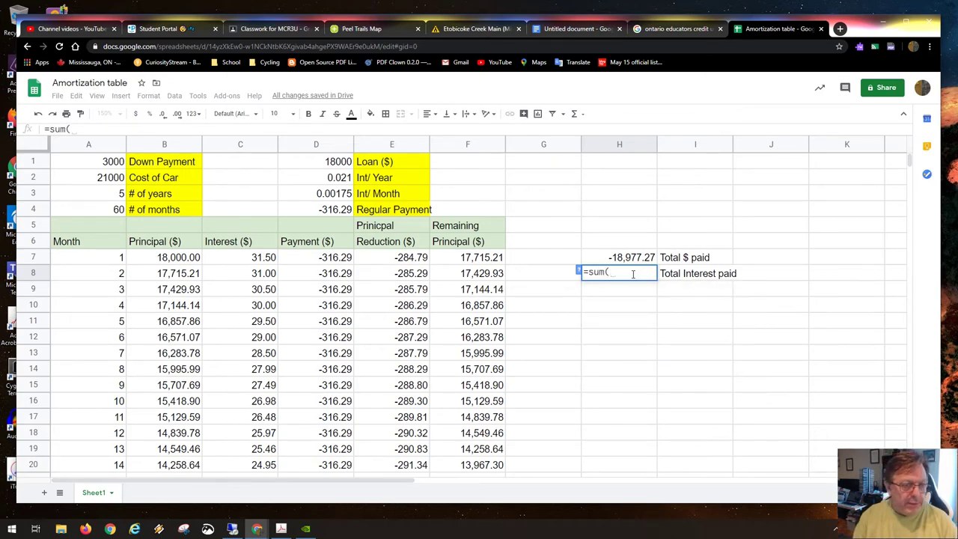
click(250, 262)
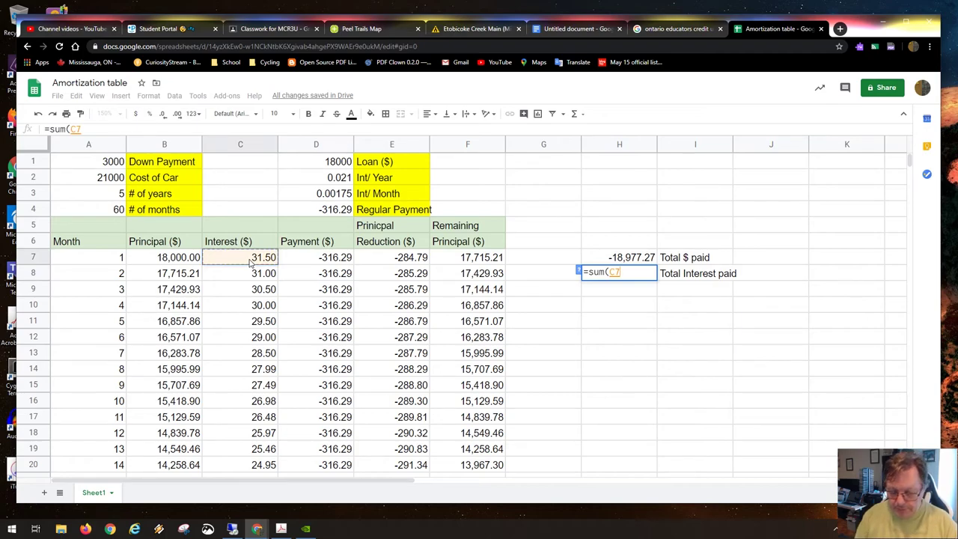
text(:c)
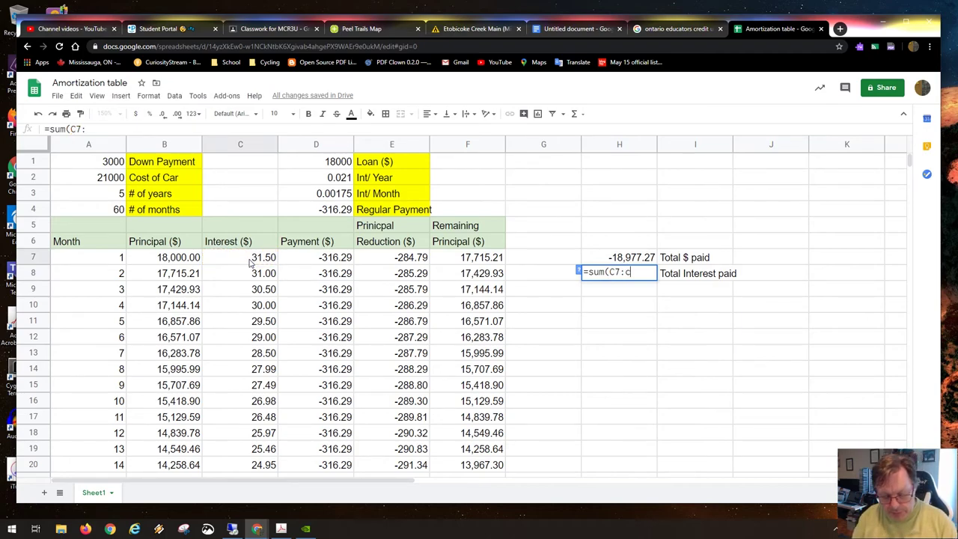
text(67)
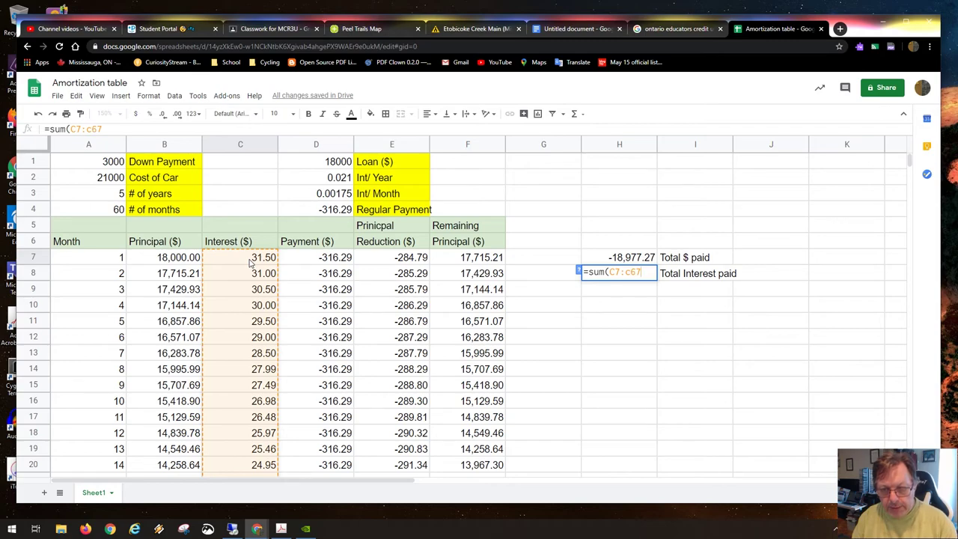
key(Return)
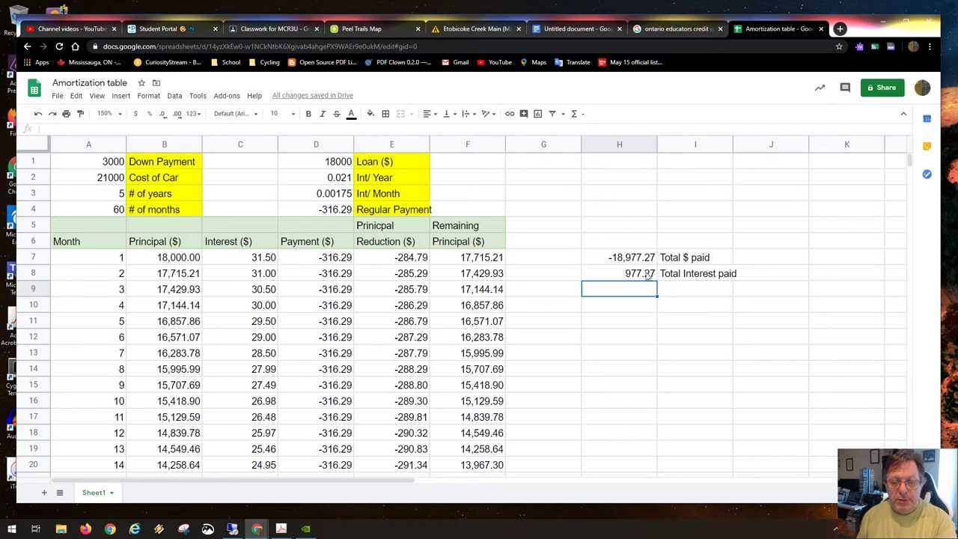
Compare the total interest in H8 with the loan amount in D1 and the total paid in H7
click(650, 276)
click(334, 161)
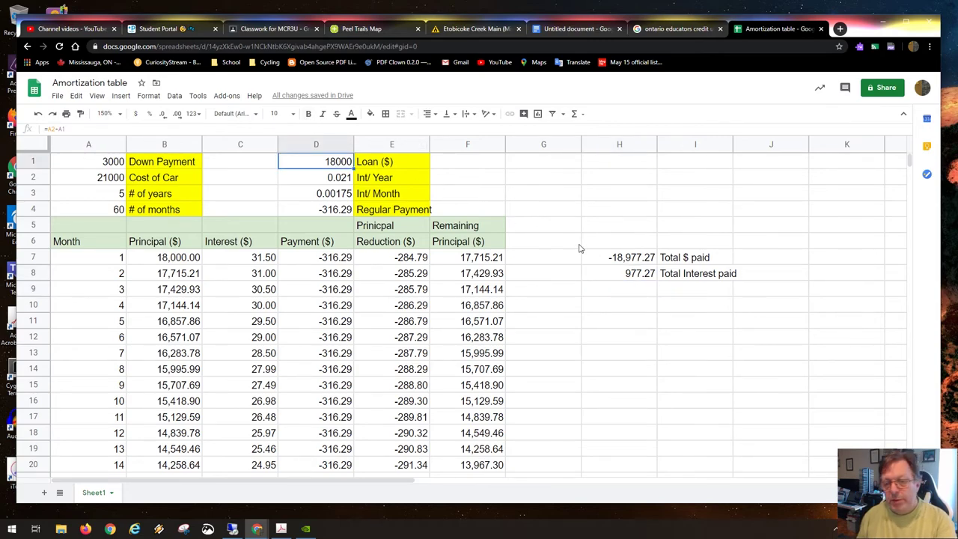
click(639, 262)
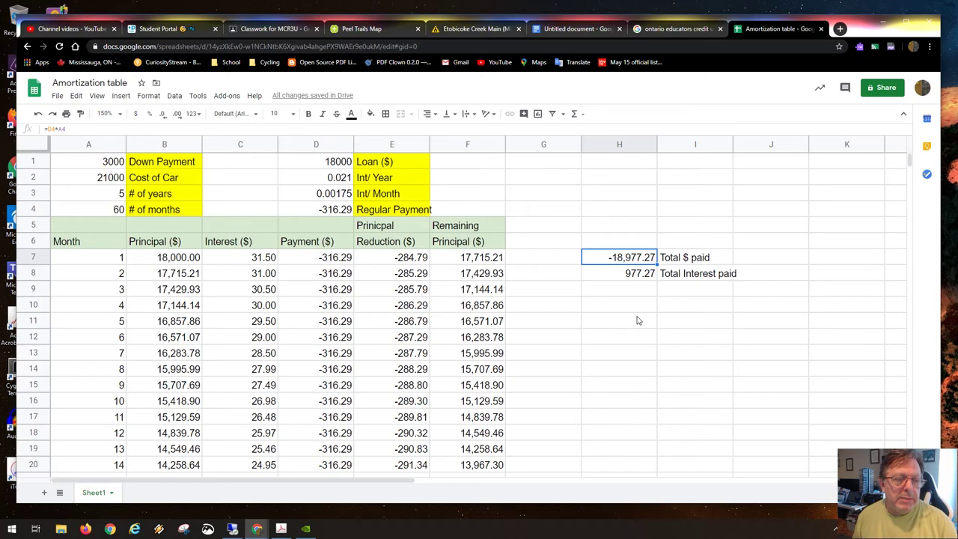
scroll(638, 321, down, 3)
scroll(639, 320, up, 3)
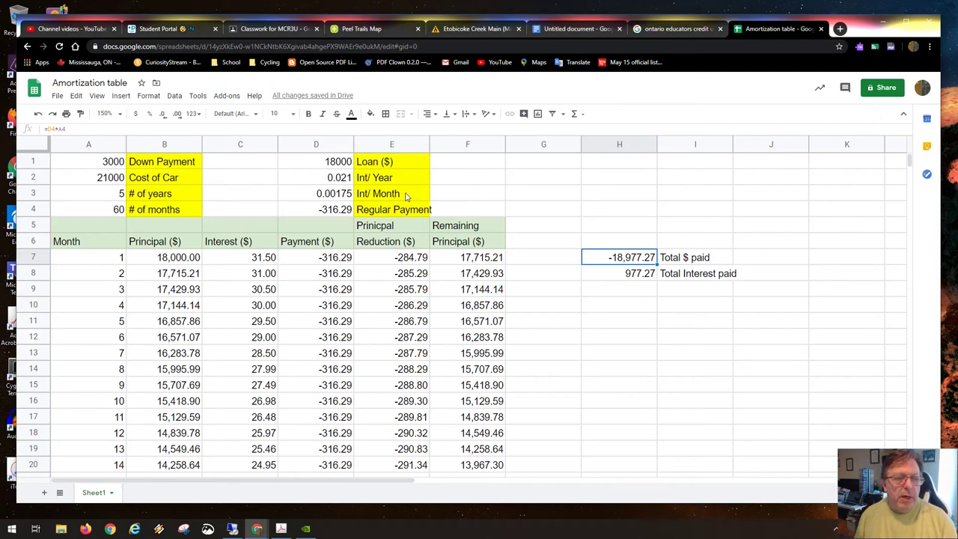
Examine the regular payment formula in D4 and the absolute reference $D$3 in the first month's interest formula in C7
double_click(328, 209)
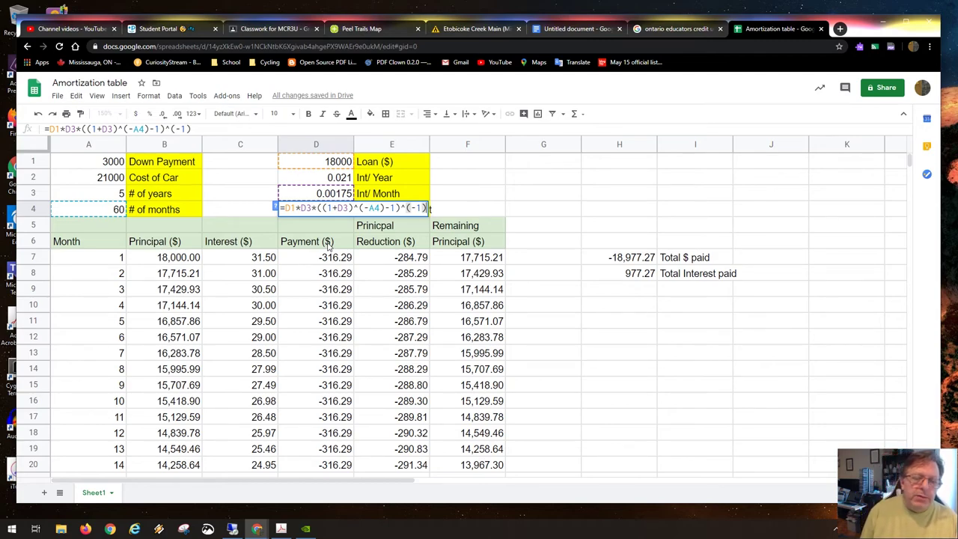
key(Escape)
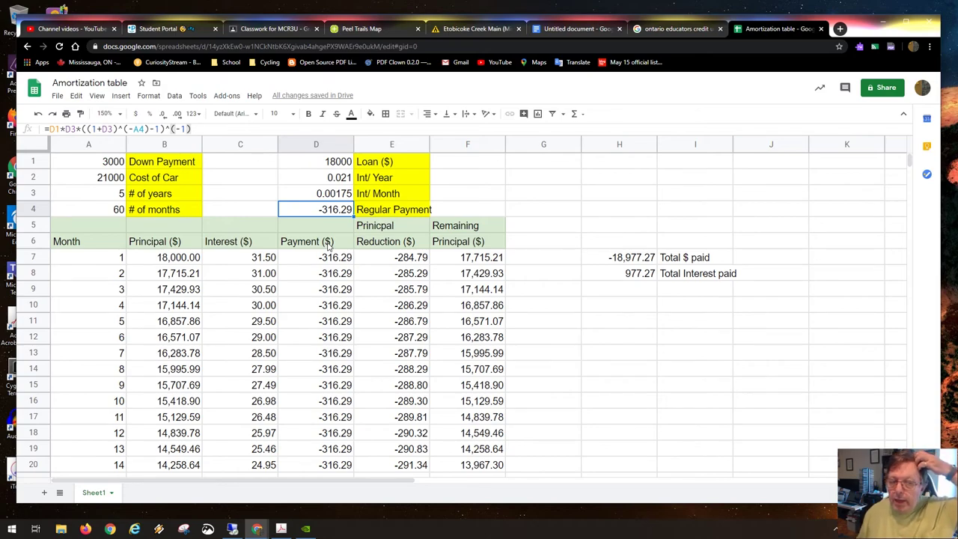
double_click(226, 257)
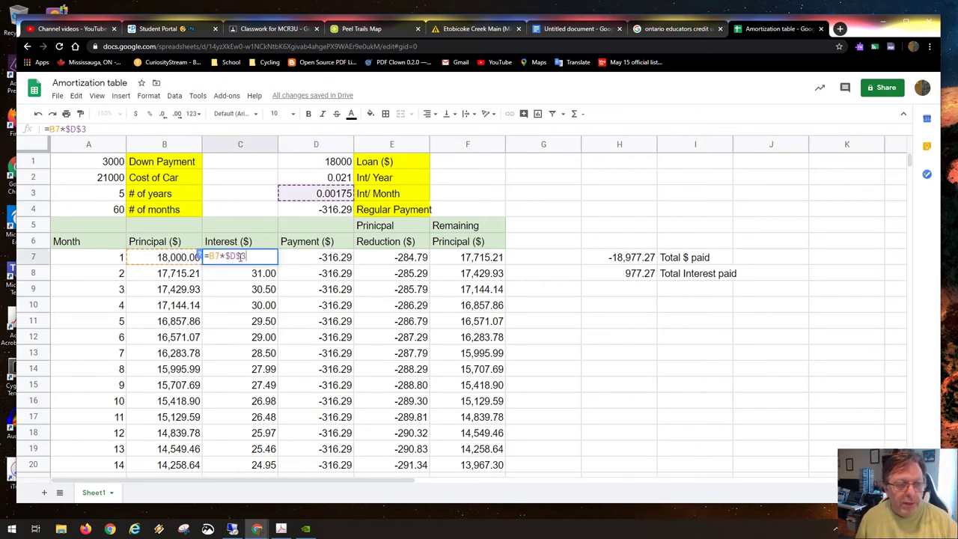
drag(224, 256, 247, 255)
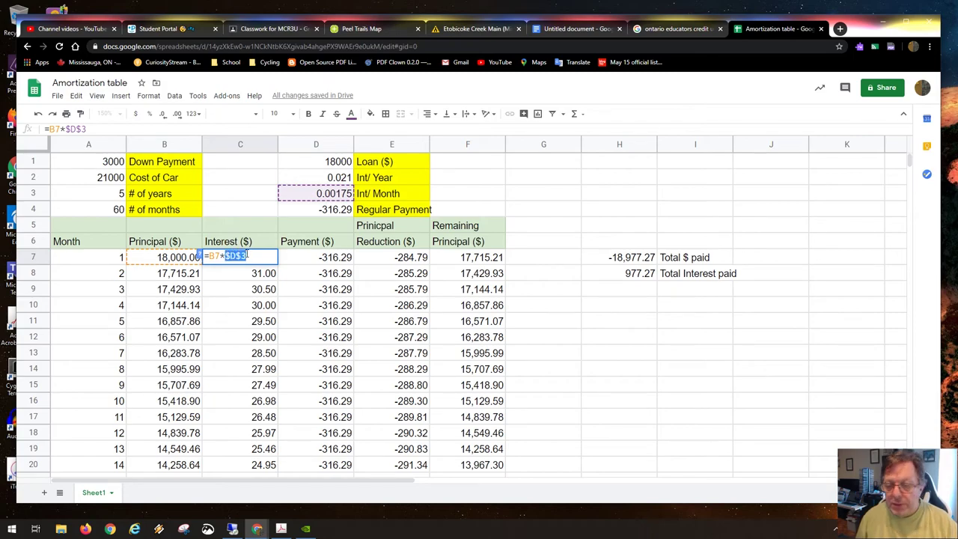
key(Escape)
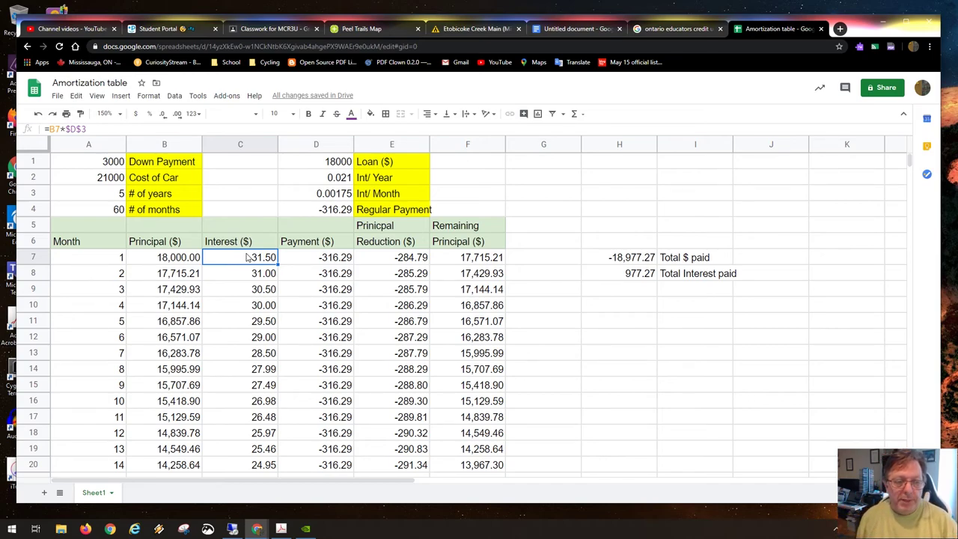
double_click(248, 257)
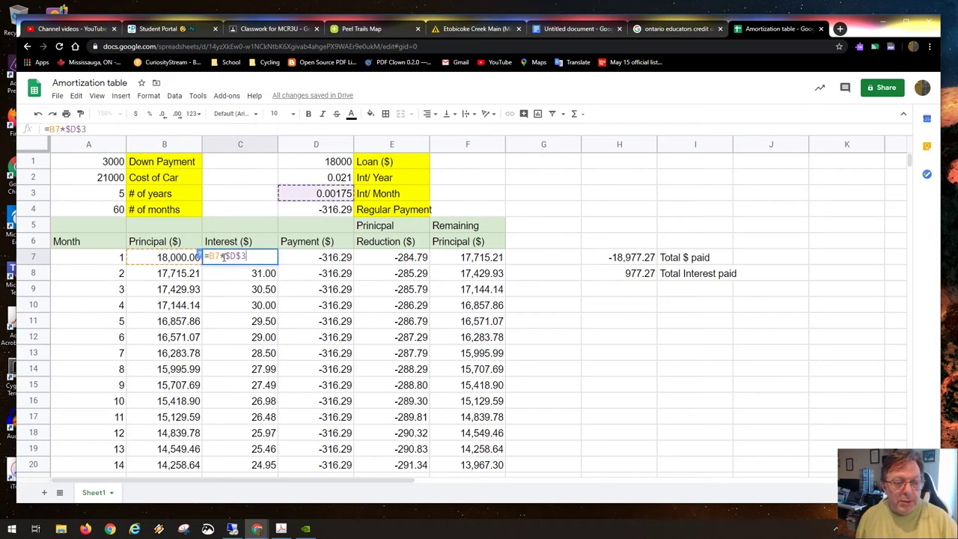
drag(224, 256, 247, 256)
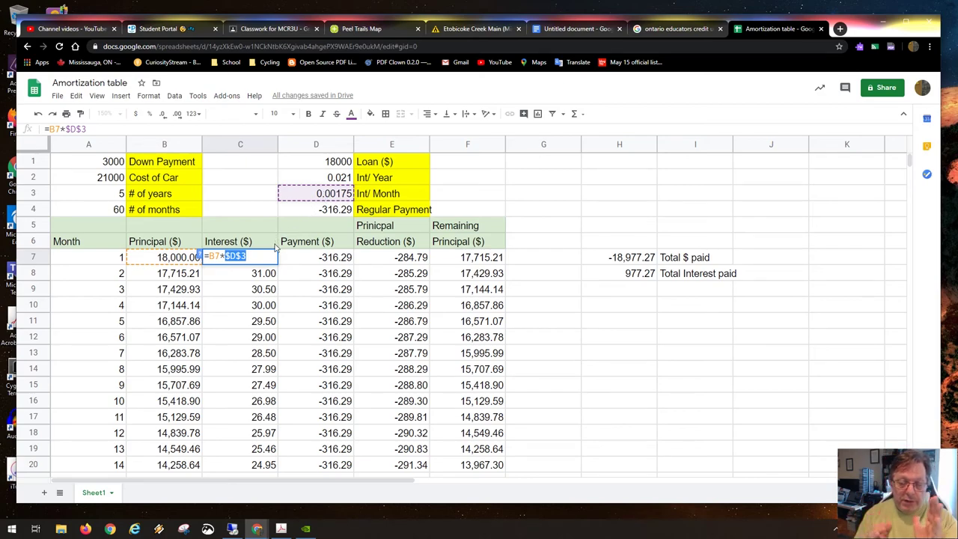
key(Escape)
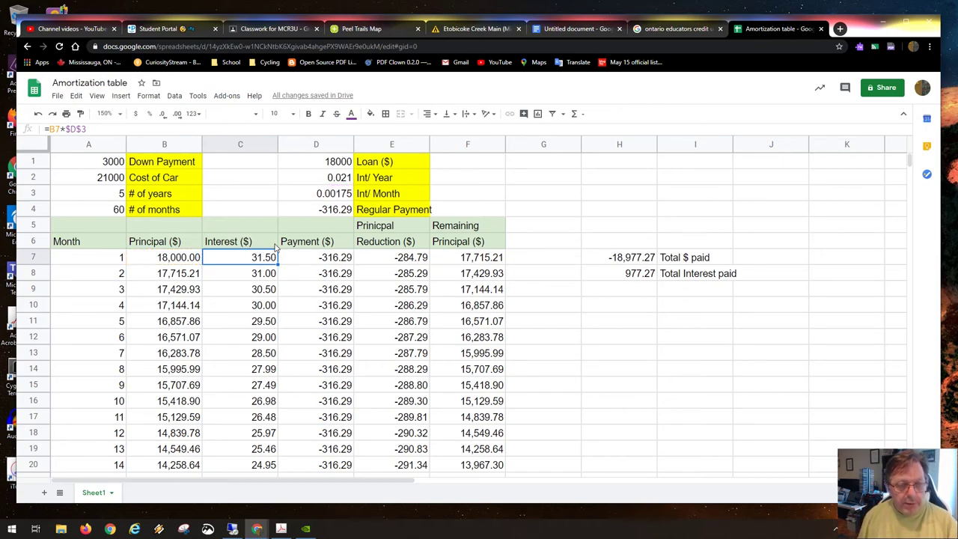
Examine how the relative principal reference differs between the interest formulas in C7 and C8
double_click(256, 262)
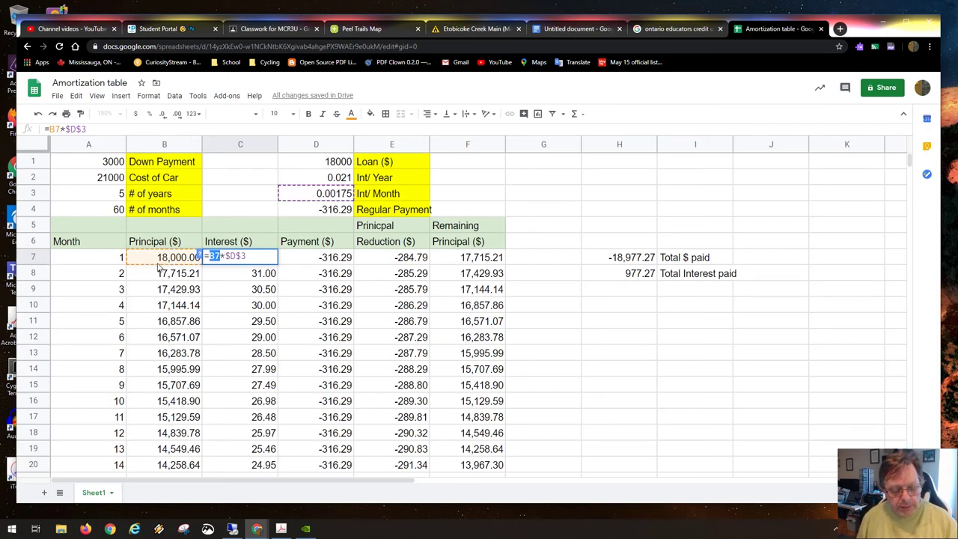
click(245, 277)
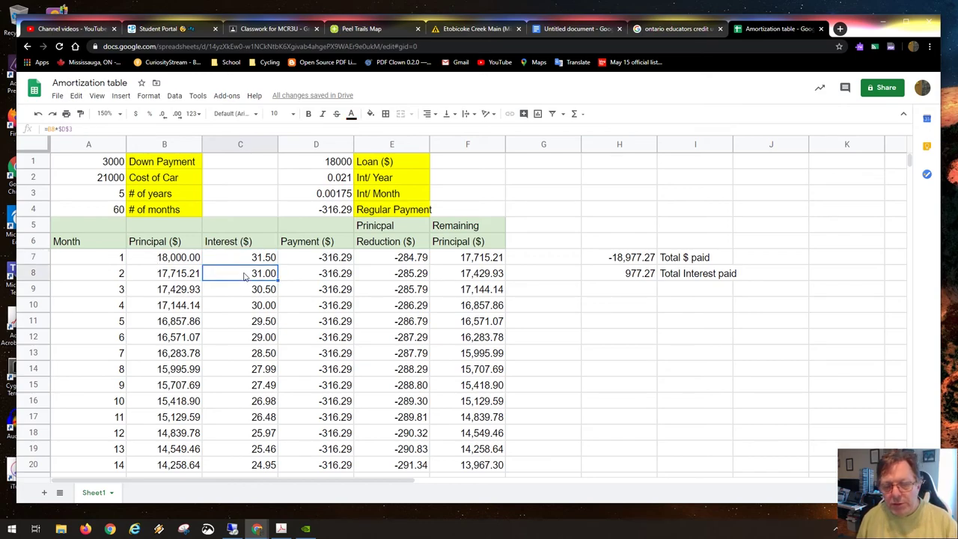
double_click(245, 277)
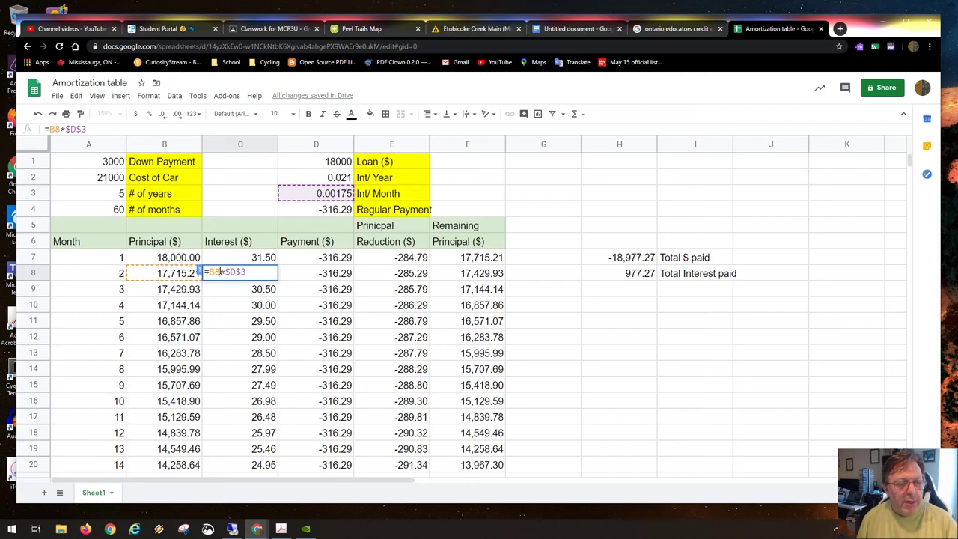
drag(221, 272, 210, 272)
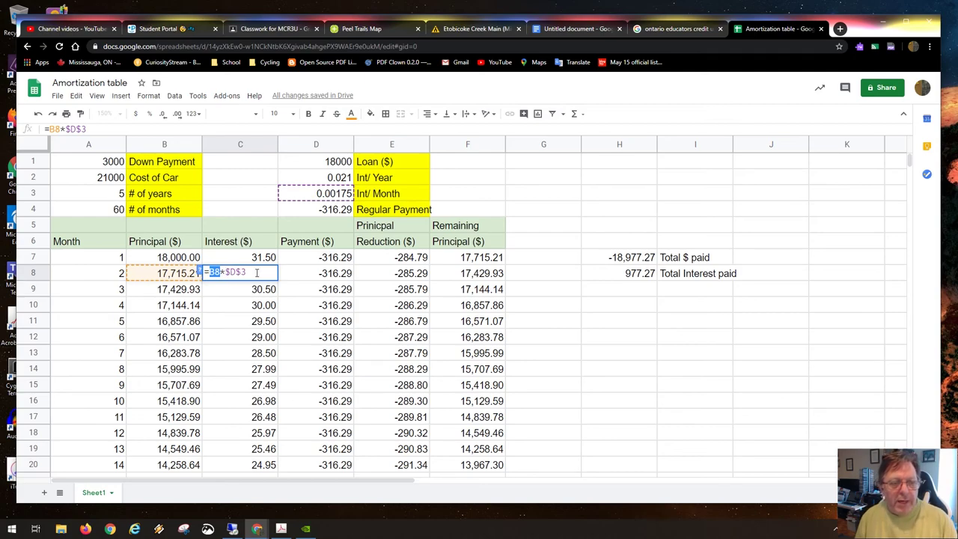
click(274, 275)
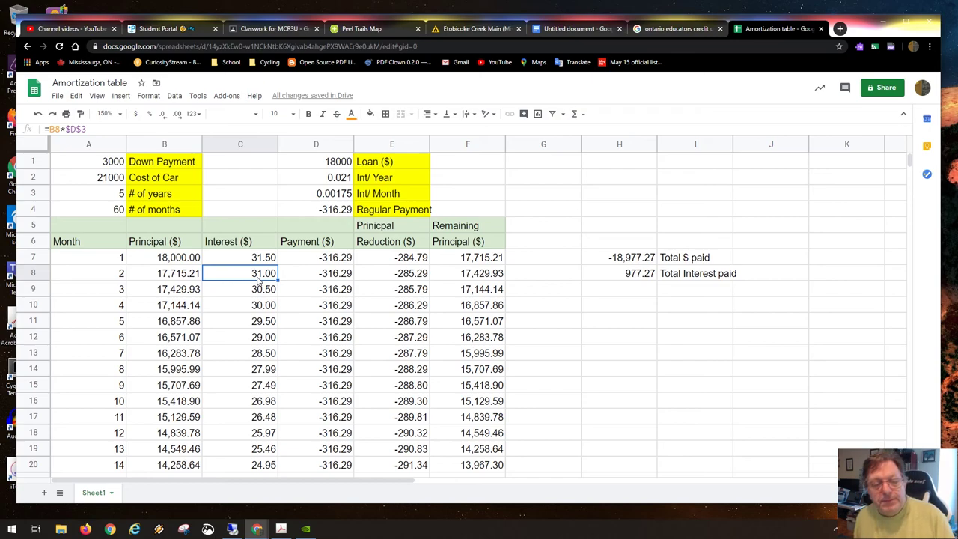
Examine the second month's principal reduction formula in E8 and remaining principal formula in F8
click(420, 275)
double_click(418, 273)
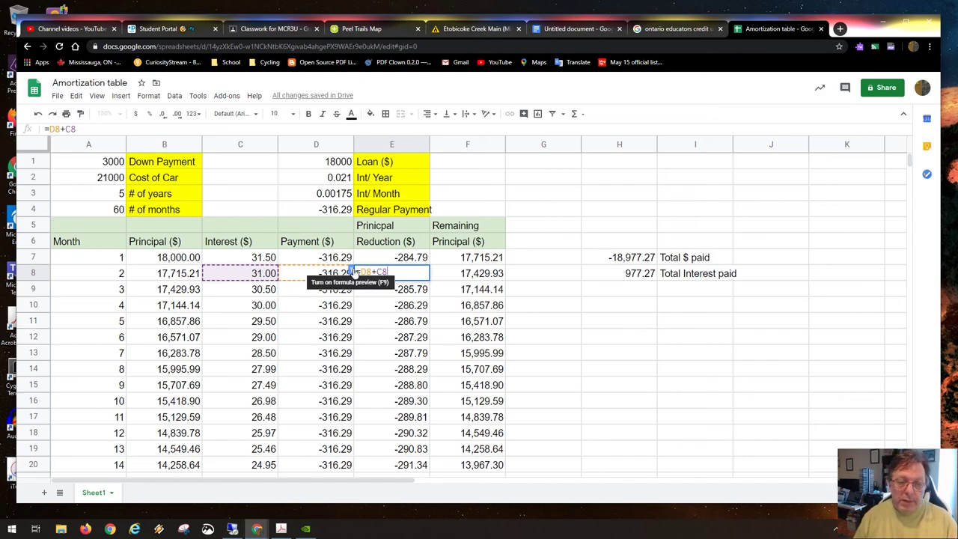
key(Escape)
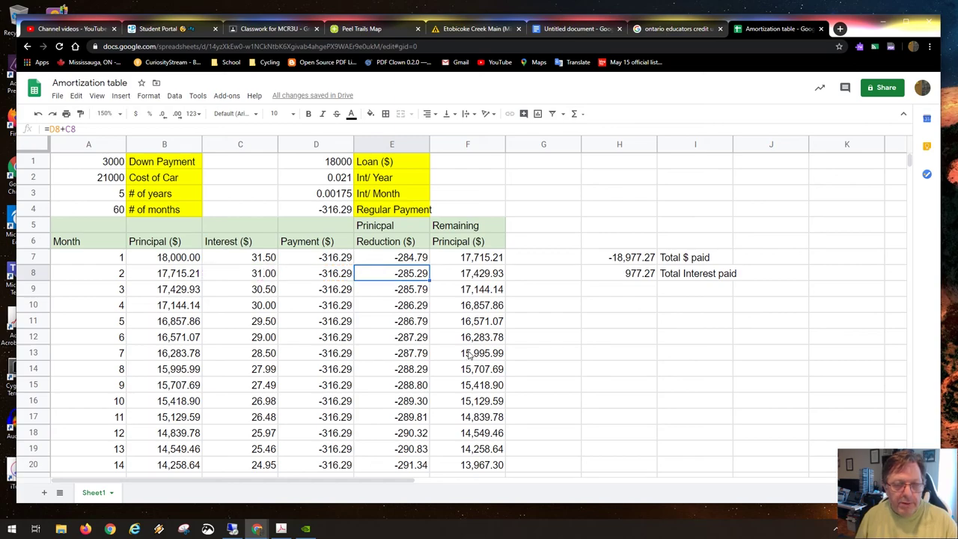
double_click(479, 276)
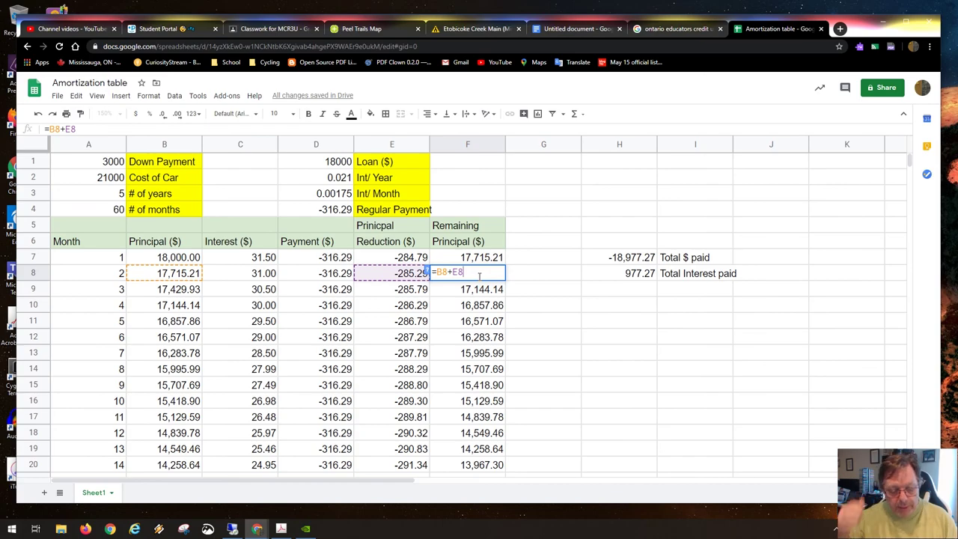
key(ctrl+Return)
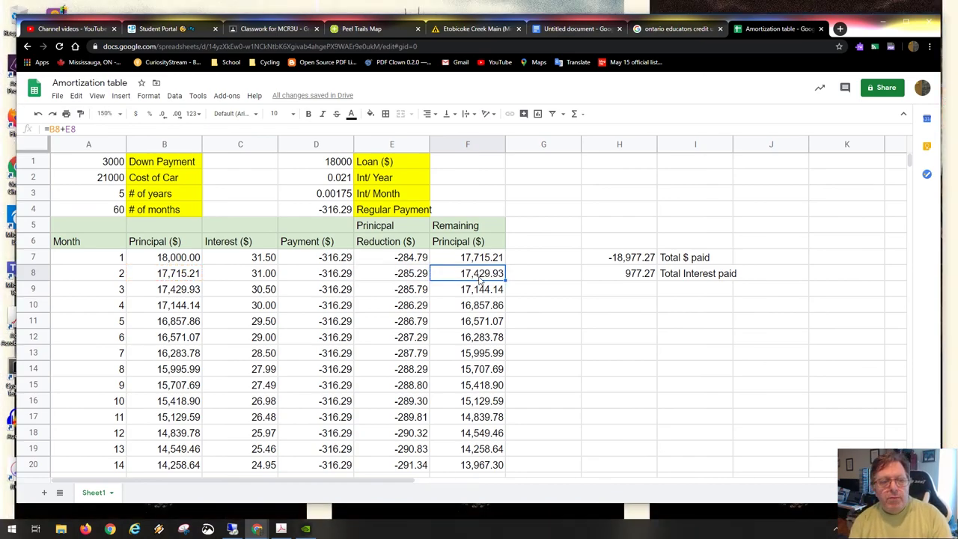